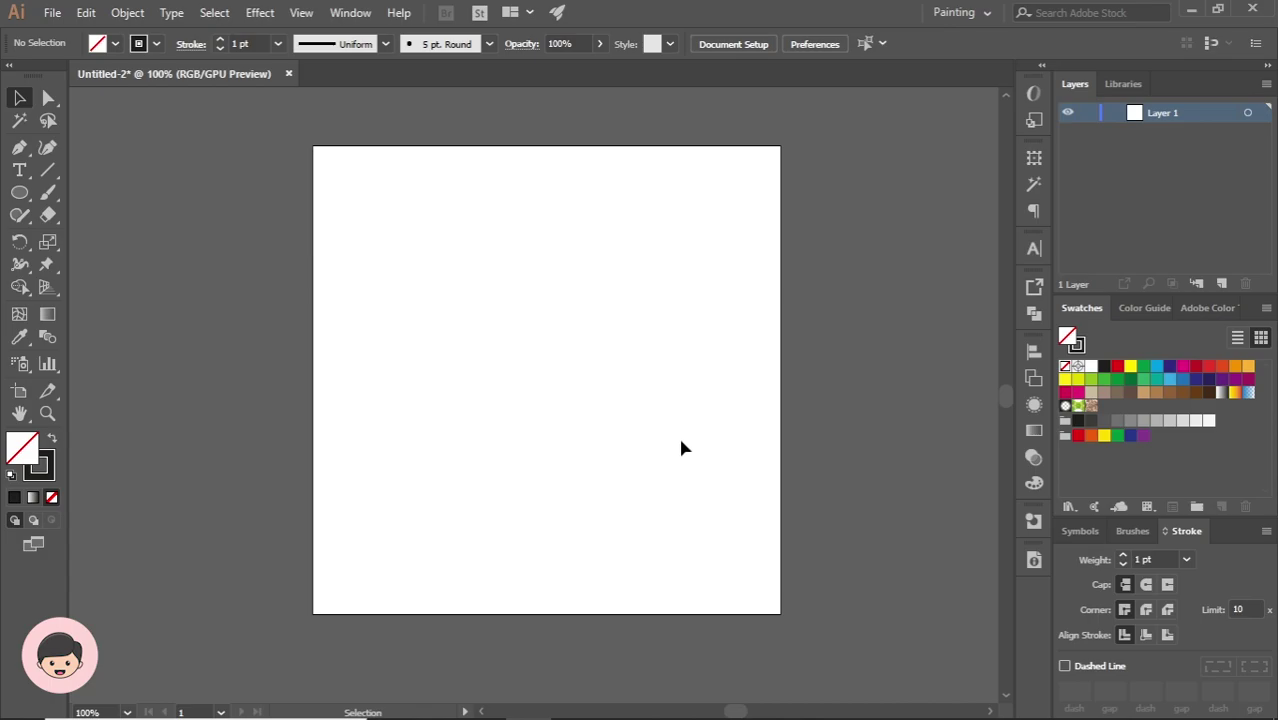
Paste the fish sketch image and centre it horizontally and vertically on the artboard
key(a)
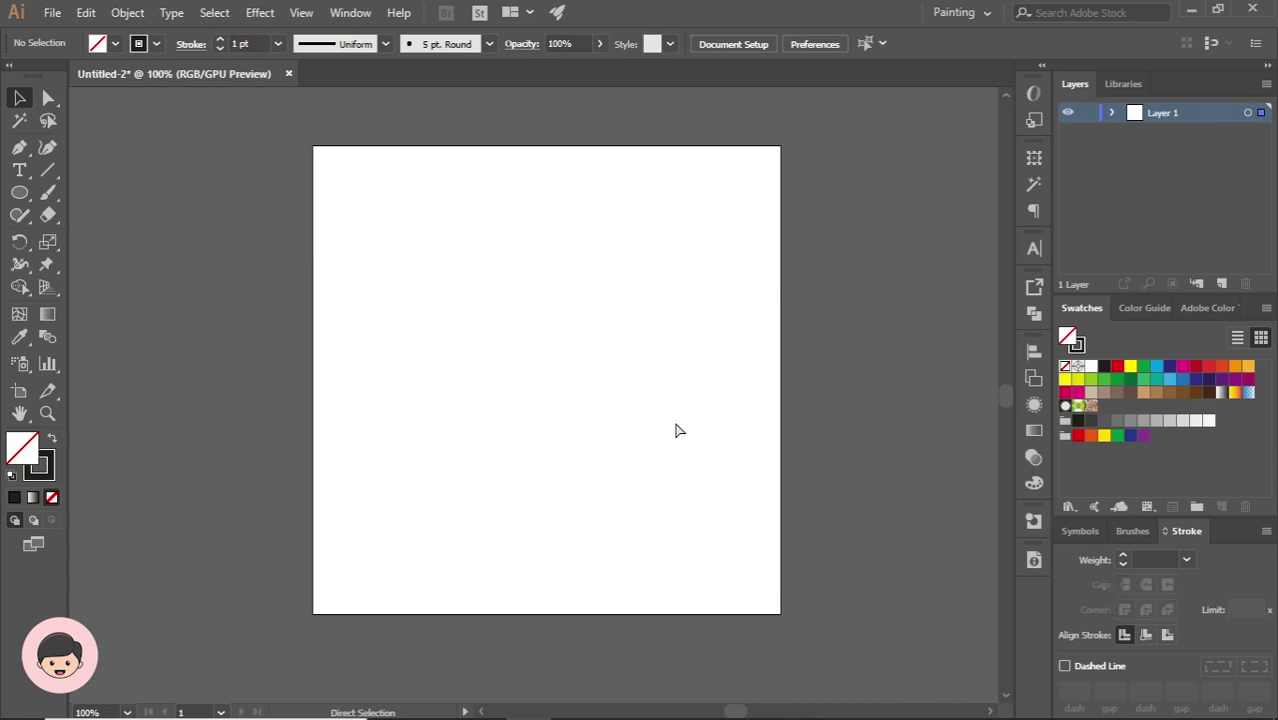
key(ctrl+v)
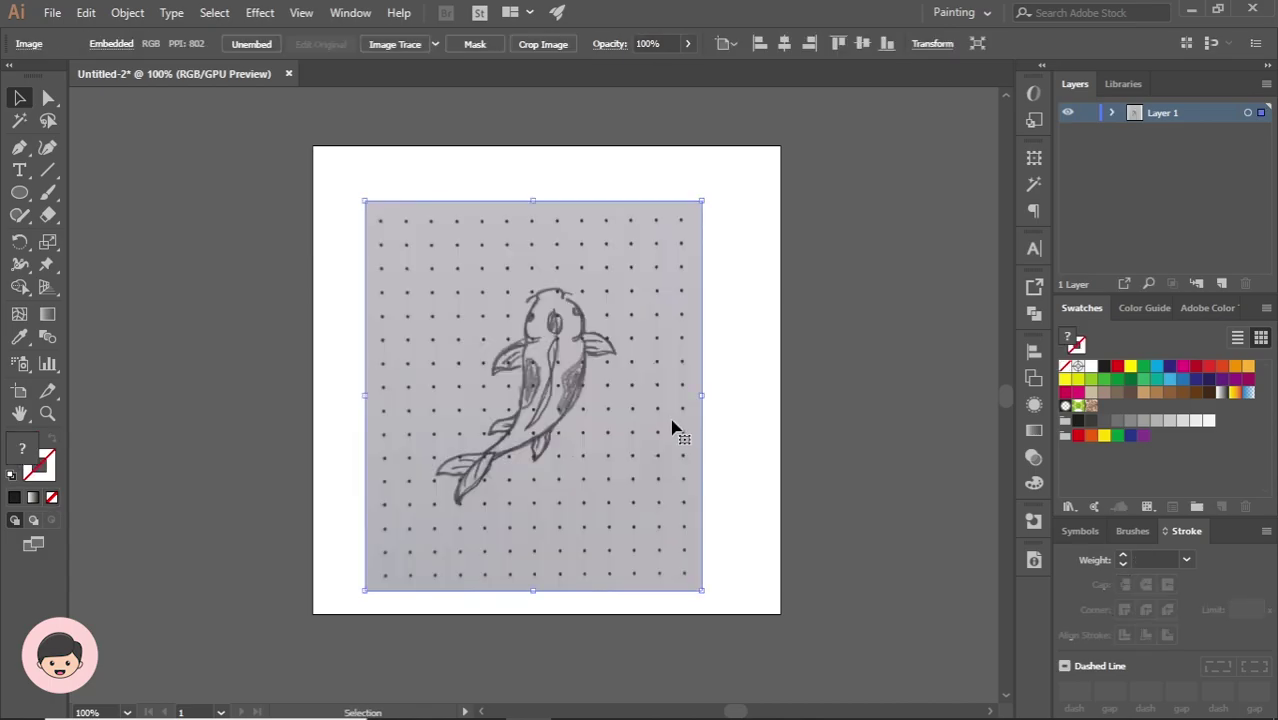
click(786, 45)
click(864, 46)
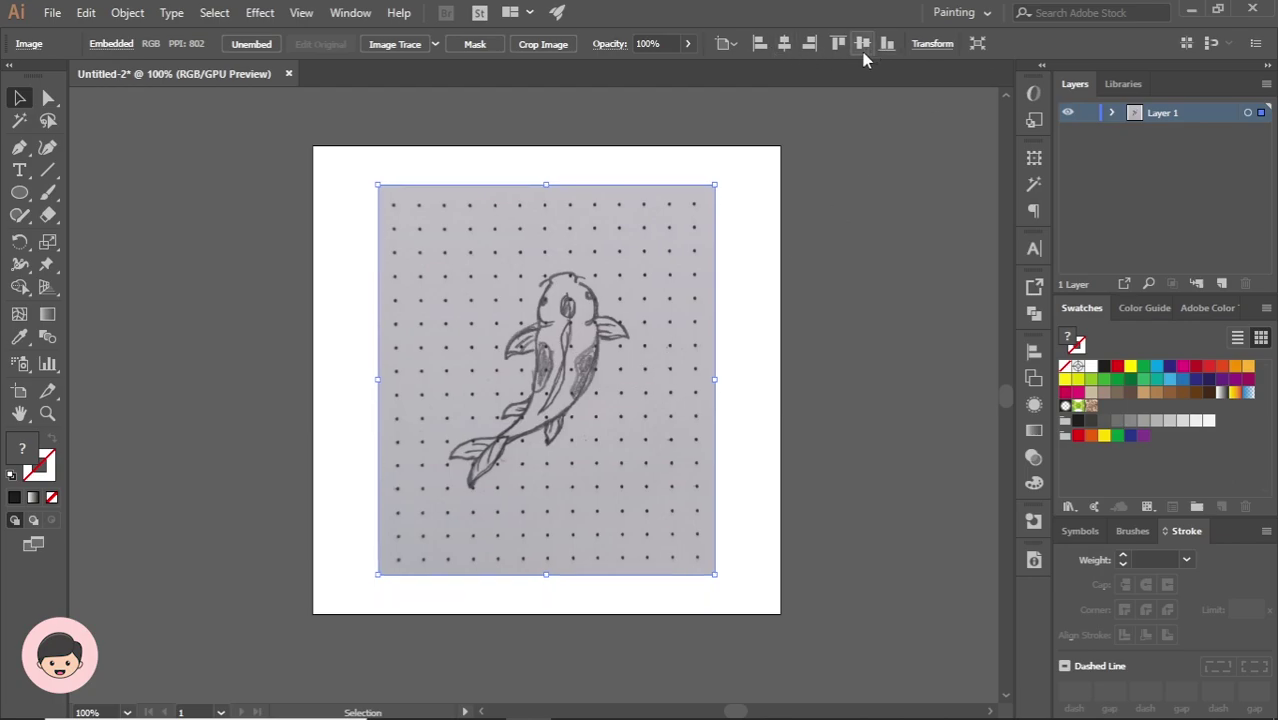
click(815, 318)
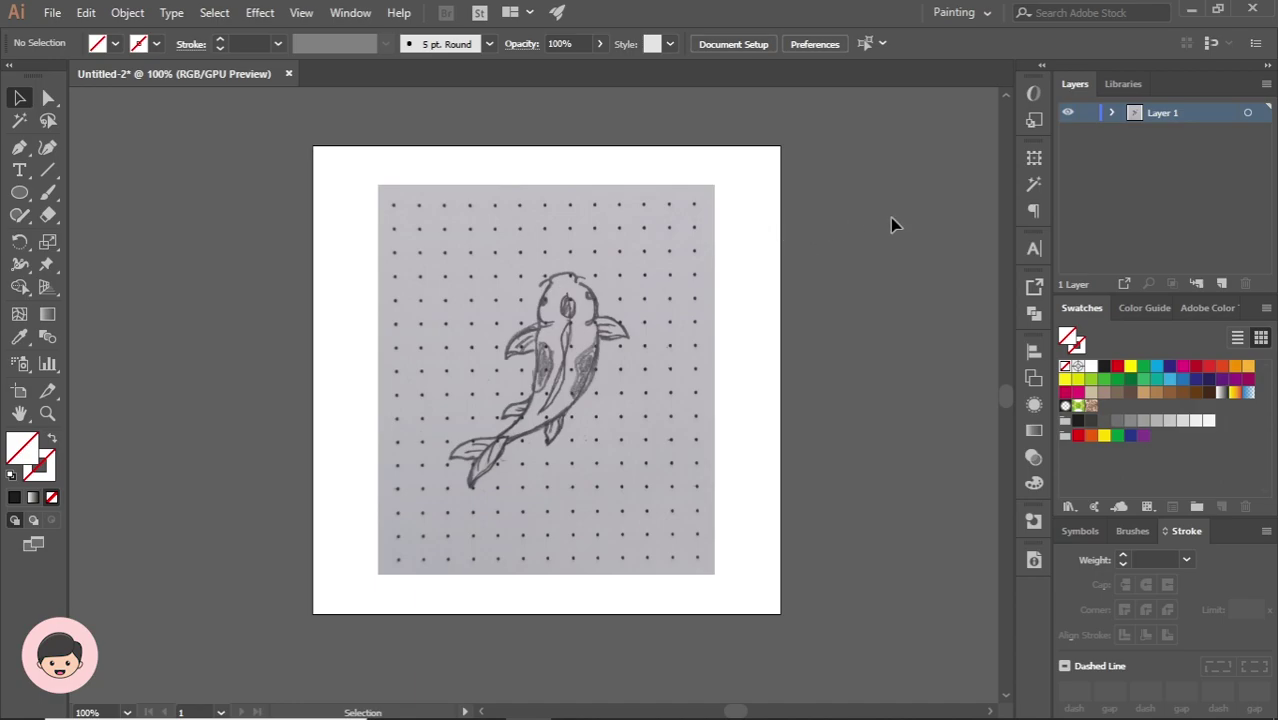
Lock the image layer, rename it Sketsa, and add a new layer above it
click(1089, 114)
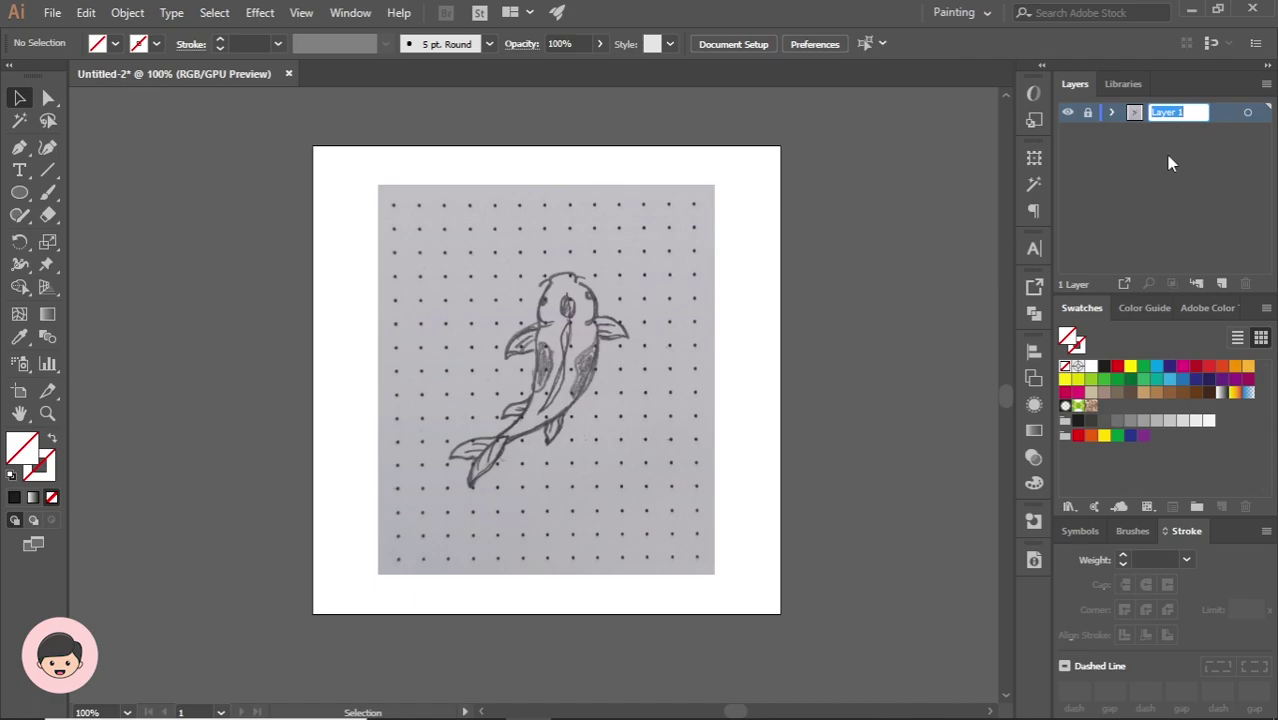
text(Sketsa)
key(Return)
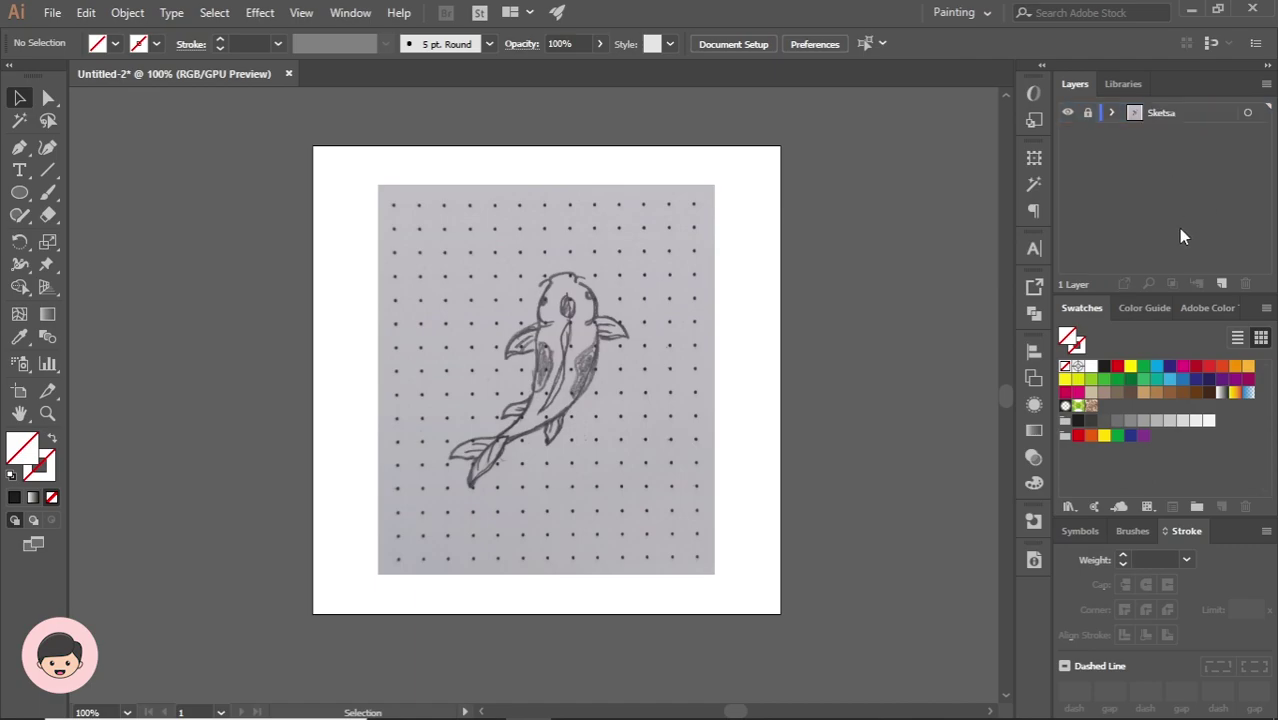
click(1222, 284)
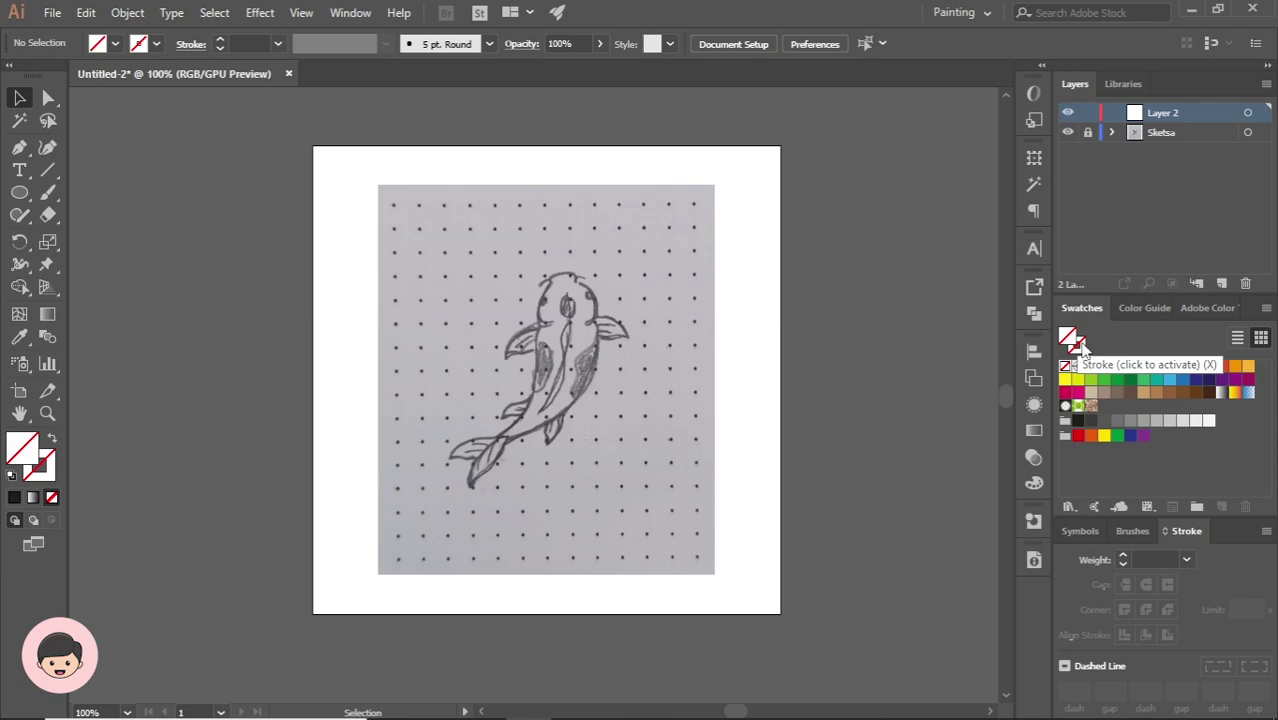
Set the stroke colour to dark grey 232326 with no fill
click(1080, 344)
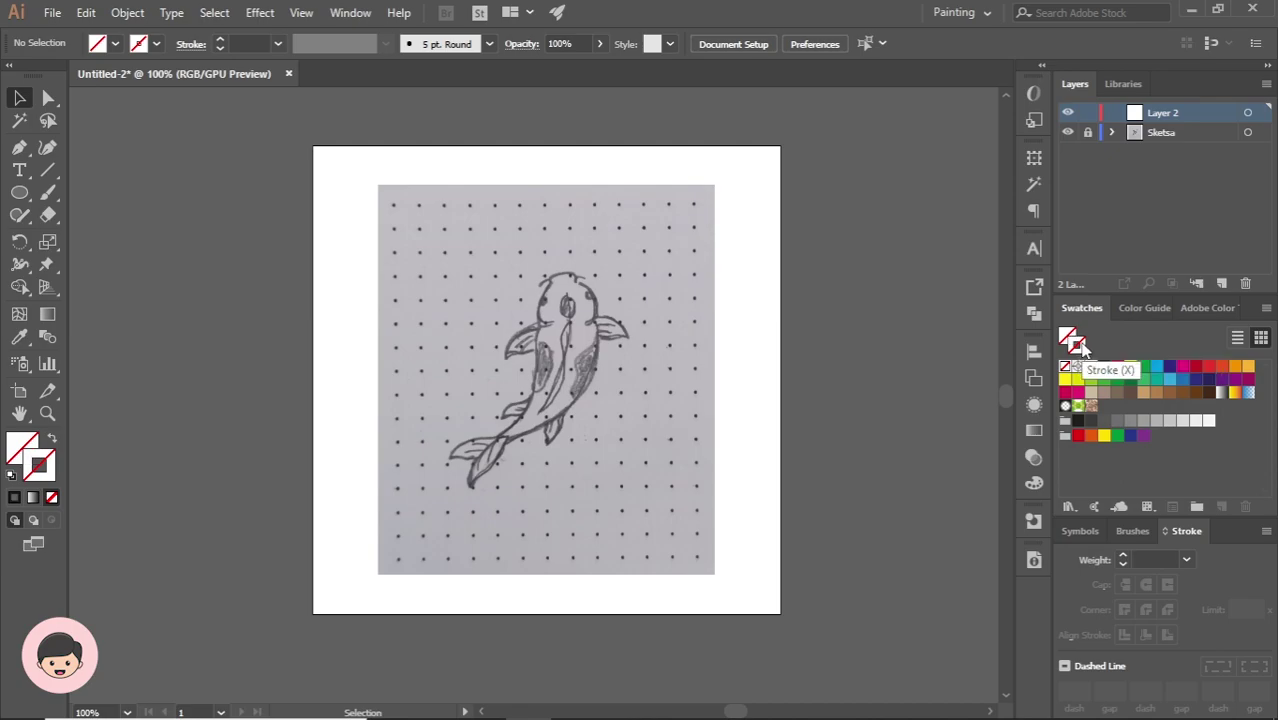
double_click(1081, 345)
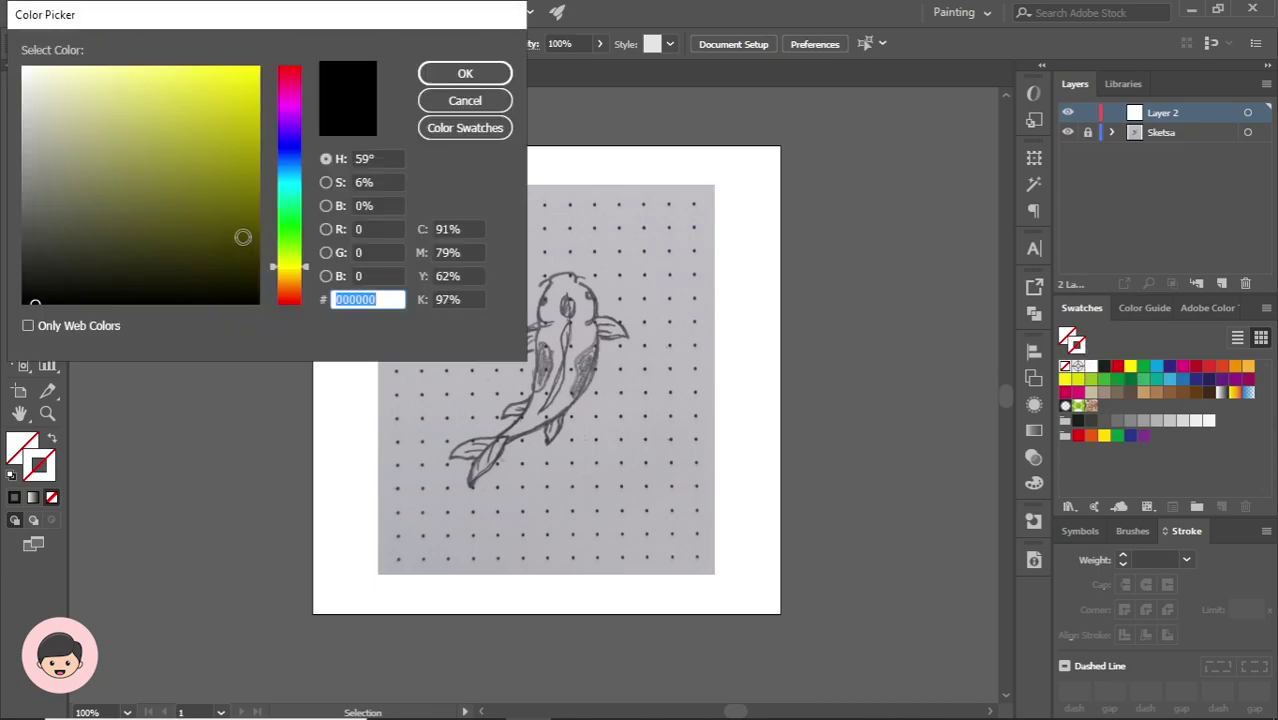
drag(288, 148, 294, 140)
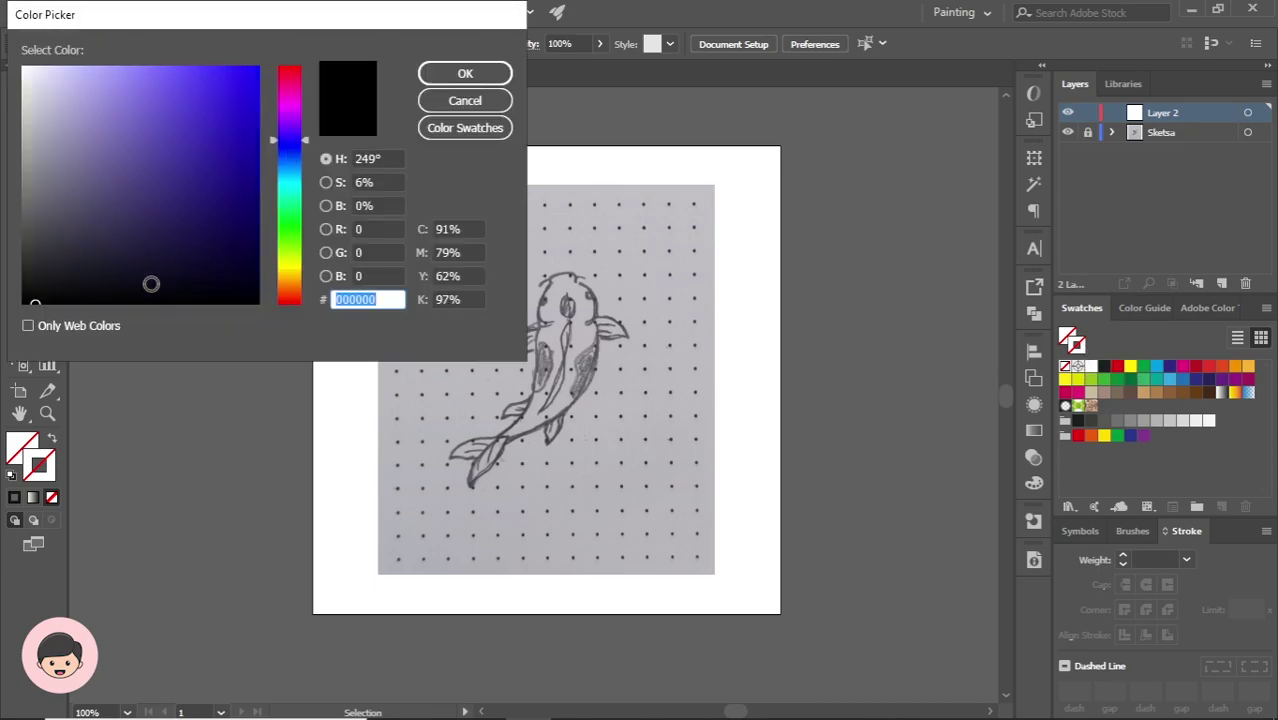
drag(33, 290, 42, 268)
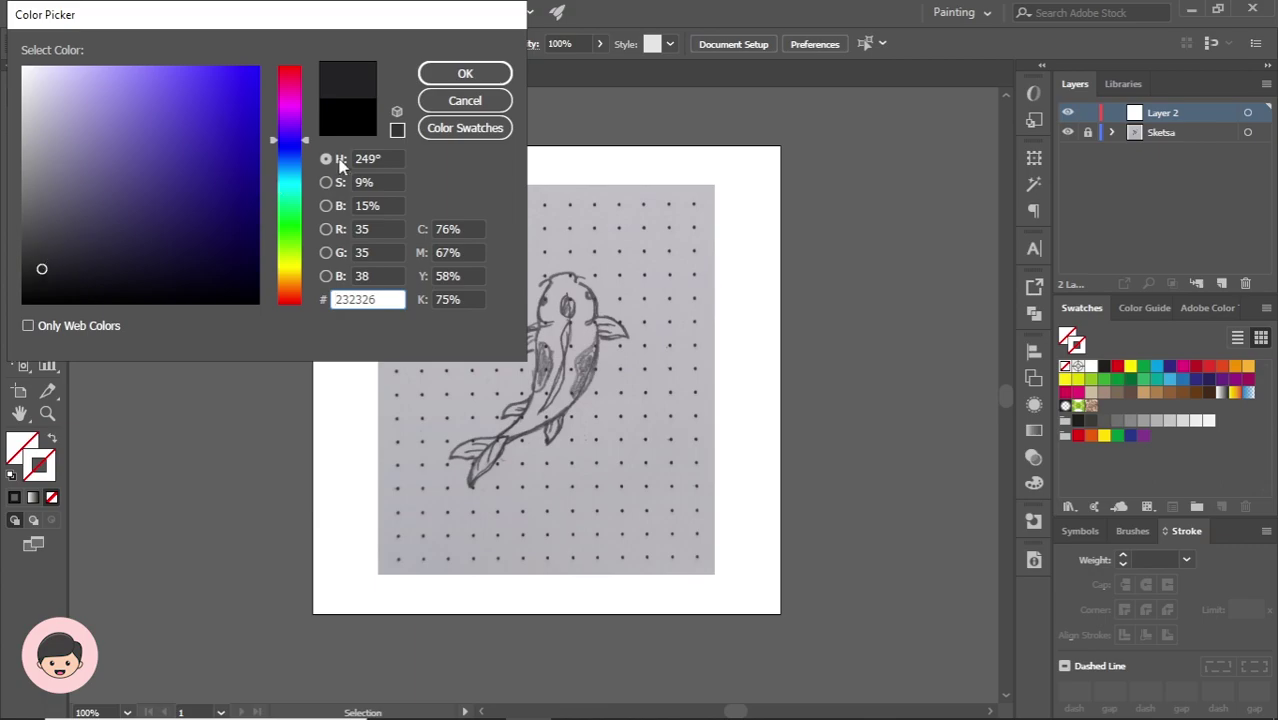
click(465, 73)
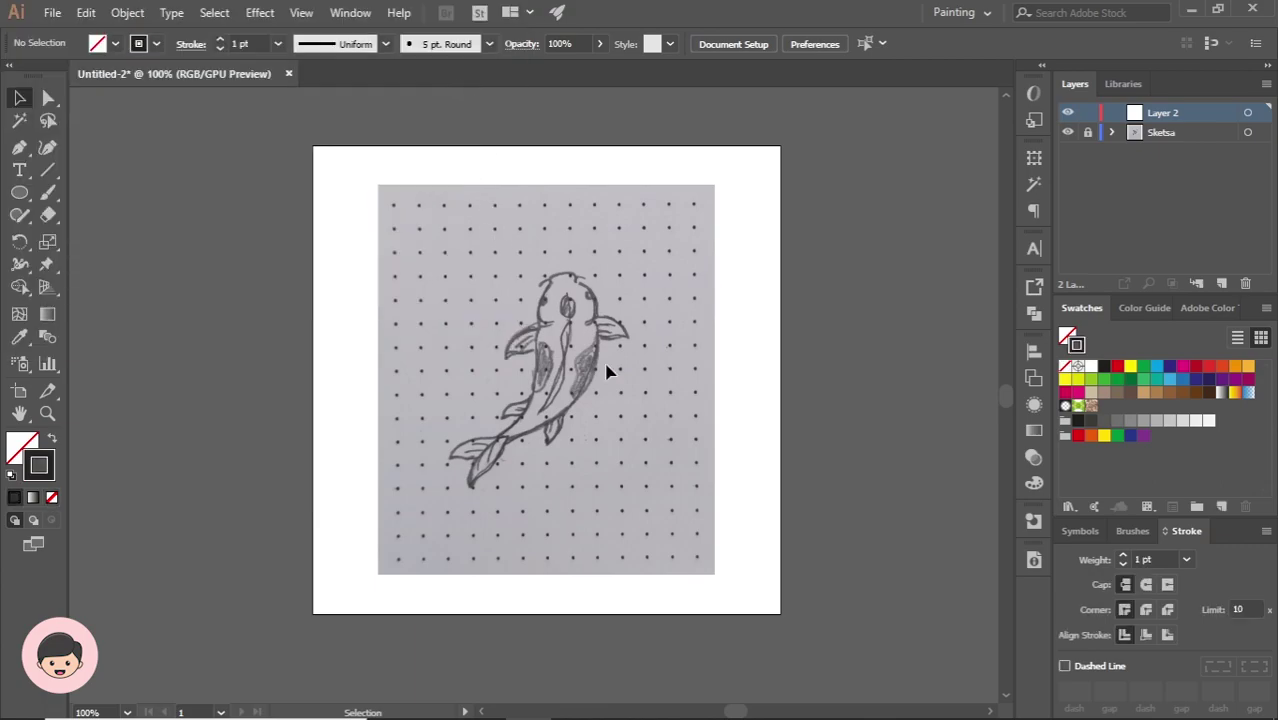
Trace the left side of the fish's head as one curved segment with the Pen tool
scroll(567, 328, up, 2)
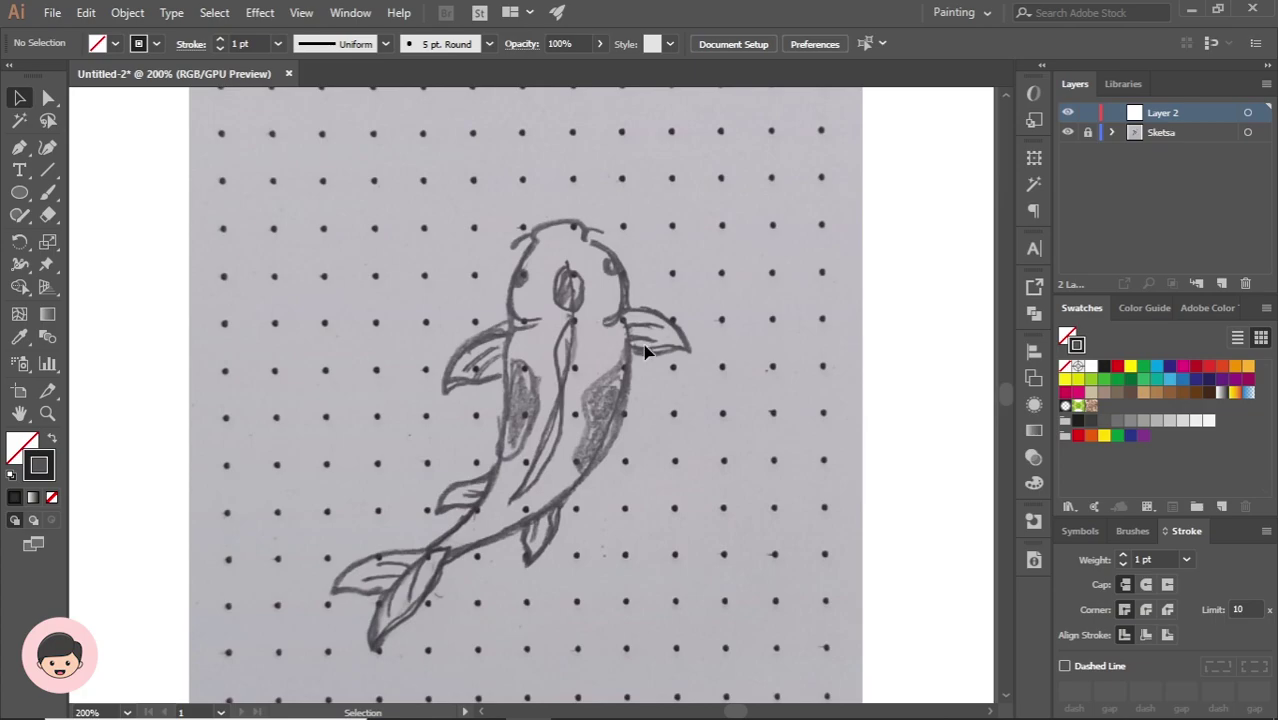
scroll(636, 328, up, 1)
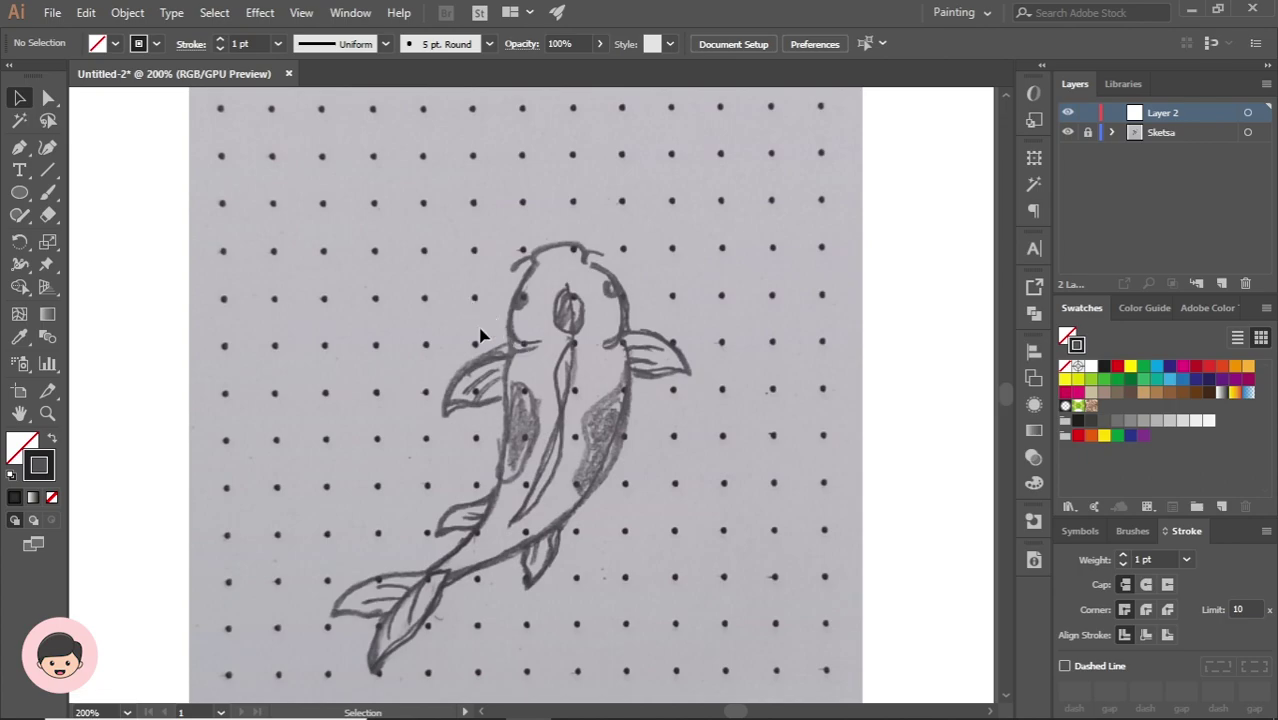
click(20, 152)
scroll(607, 331, up, 2)
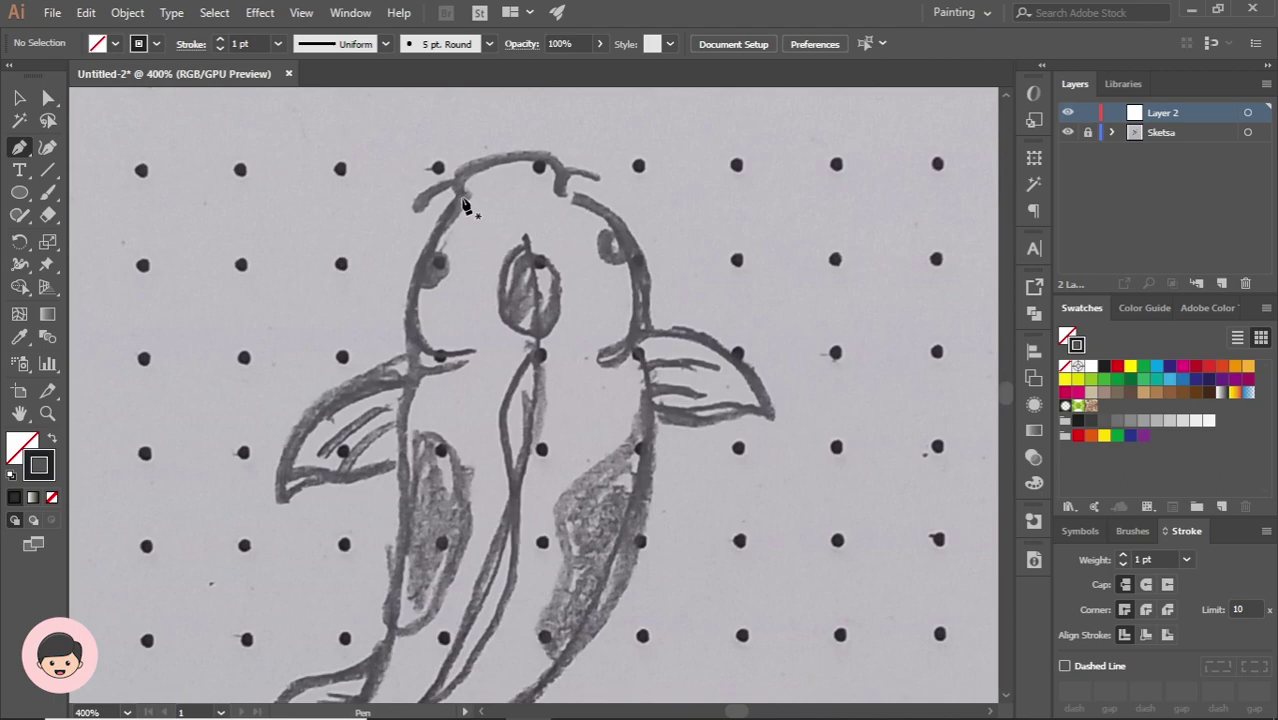
click(463, 198)
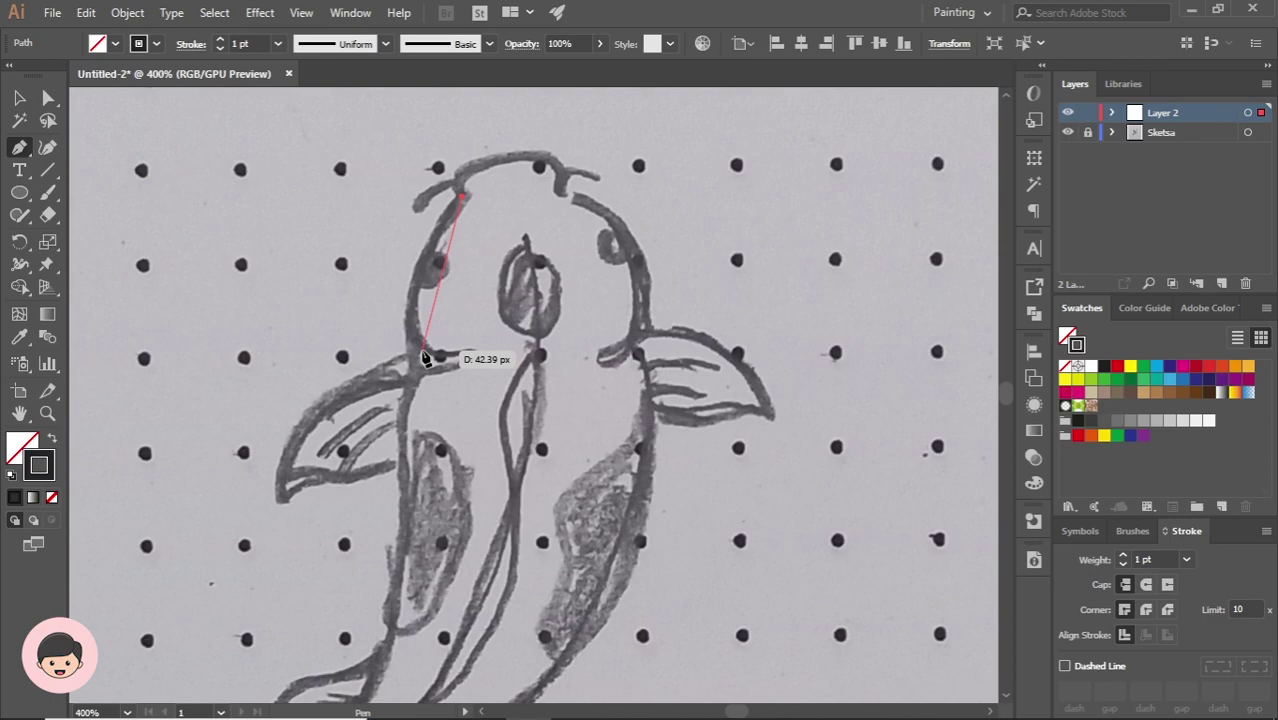
drag(425, 357, 457, 426)
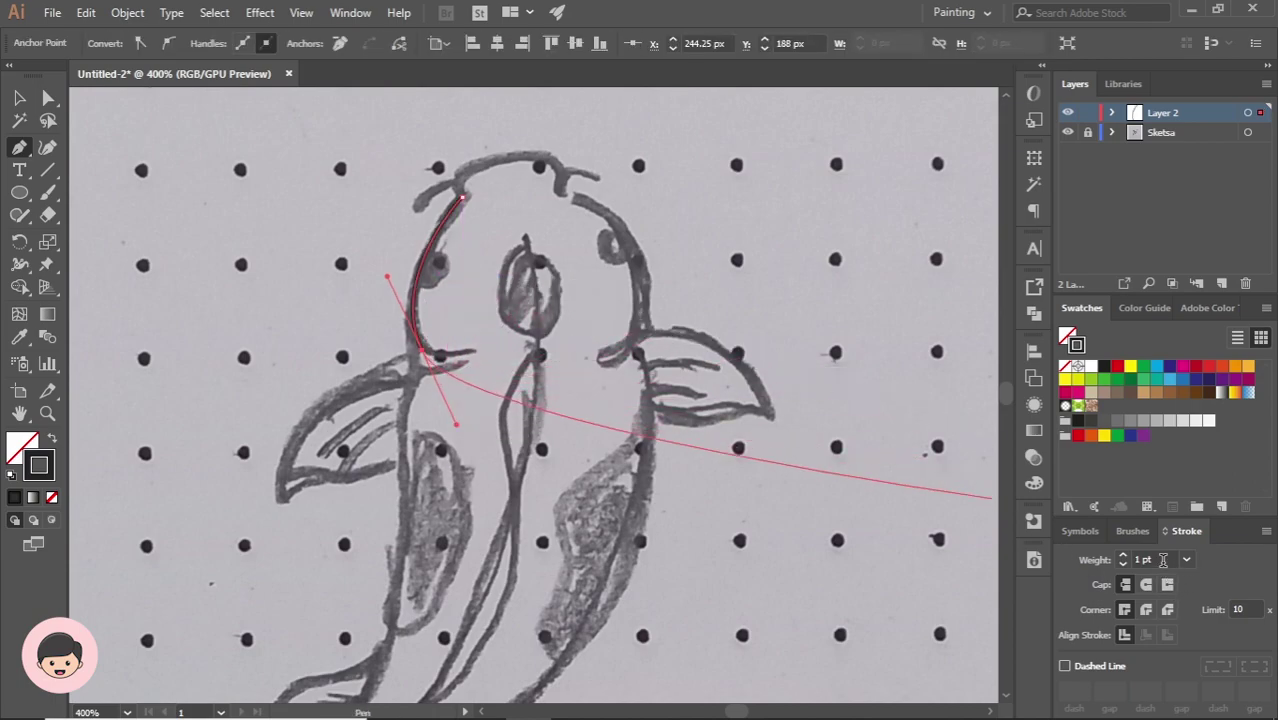
Set the stroke weight of the head curve to 2.5 pt
scroll(1163, 560, up, 1)
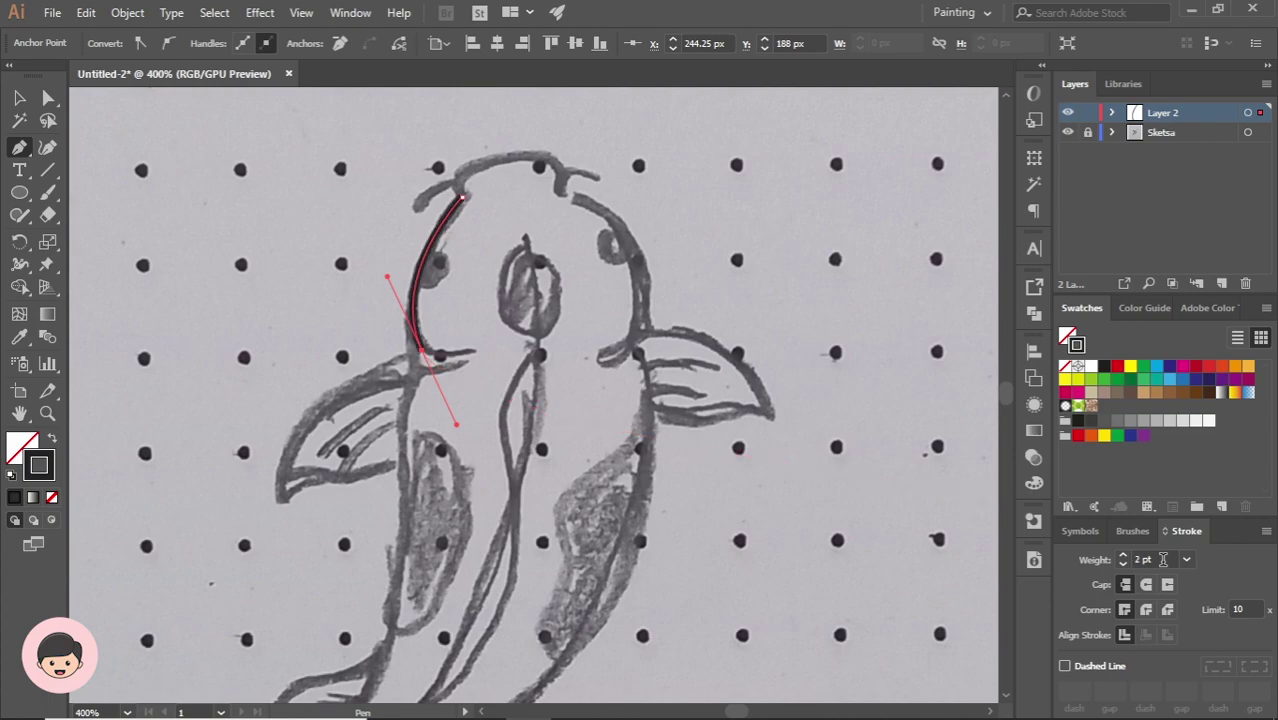
click(1163, 559)
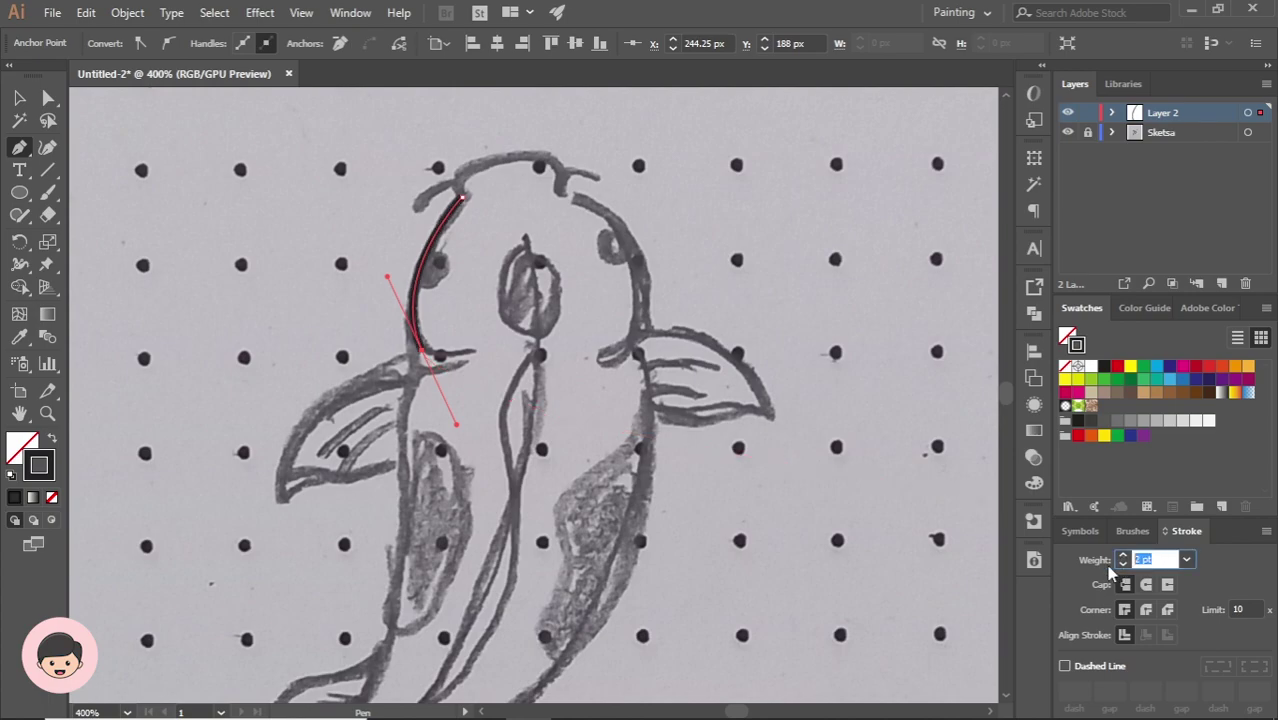
text(2.5)
key(Return)
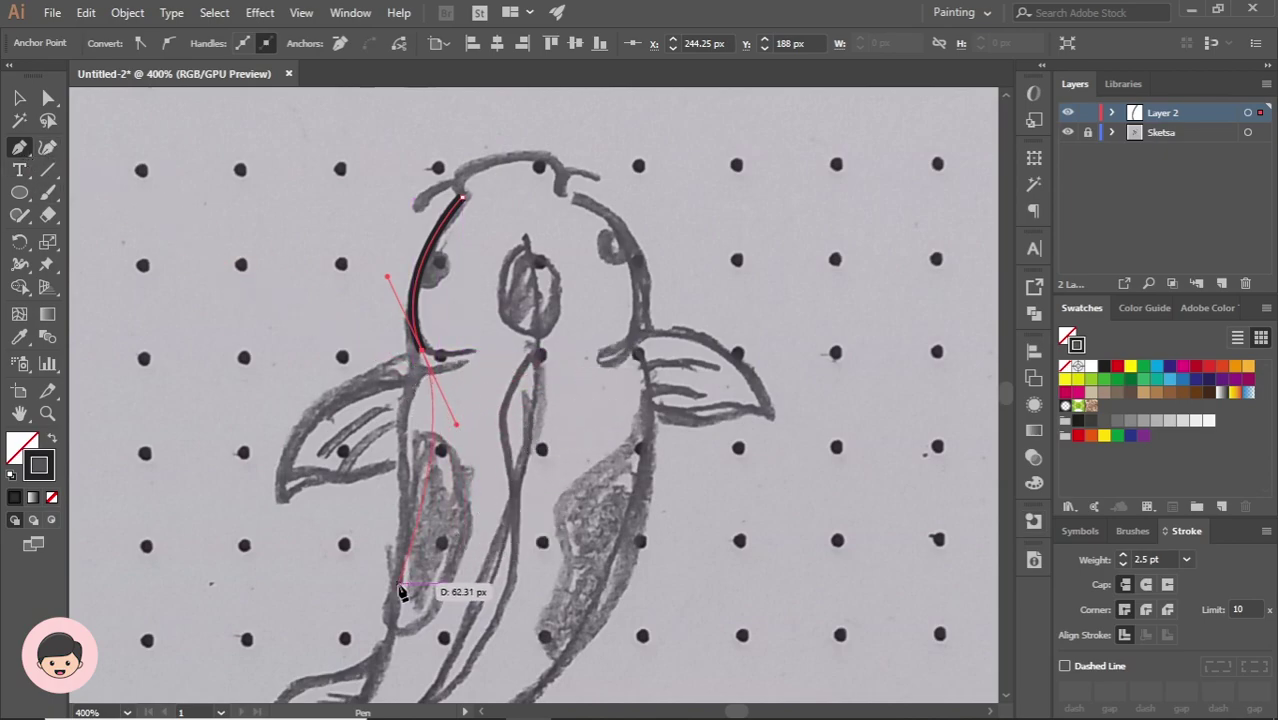
scroll(442, 595, down, 2)
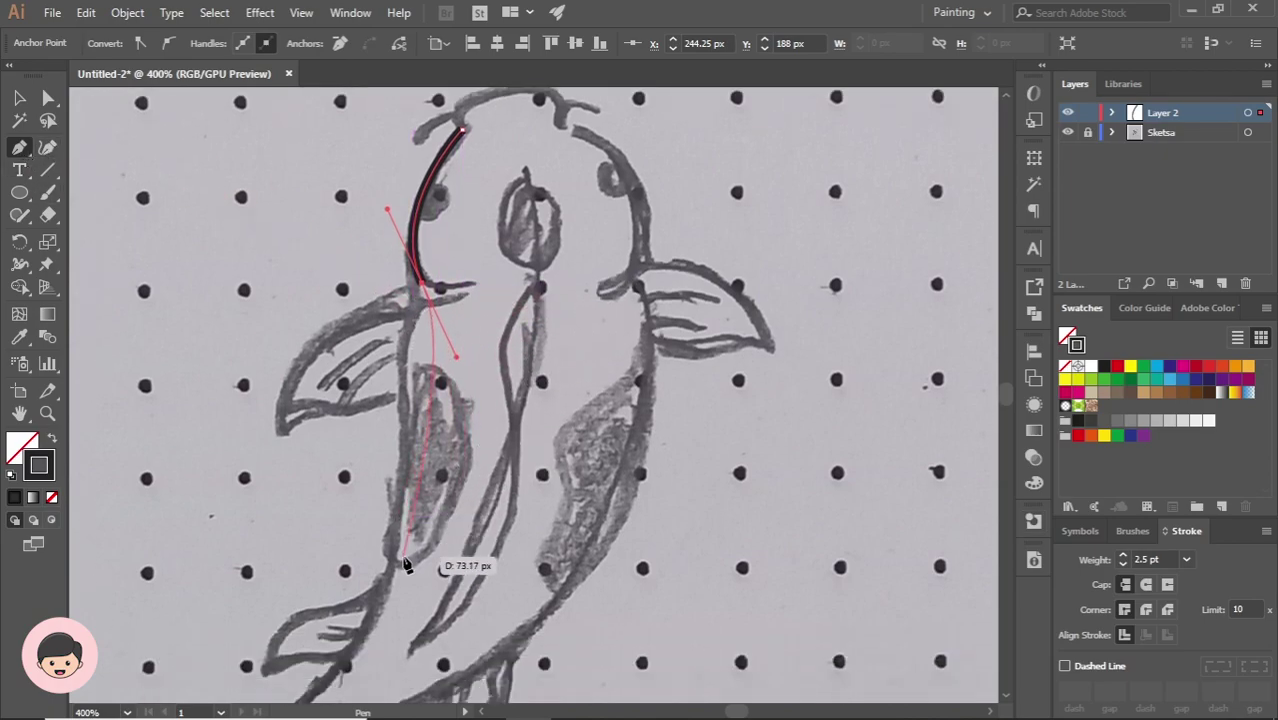
click(401, 505)
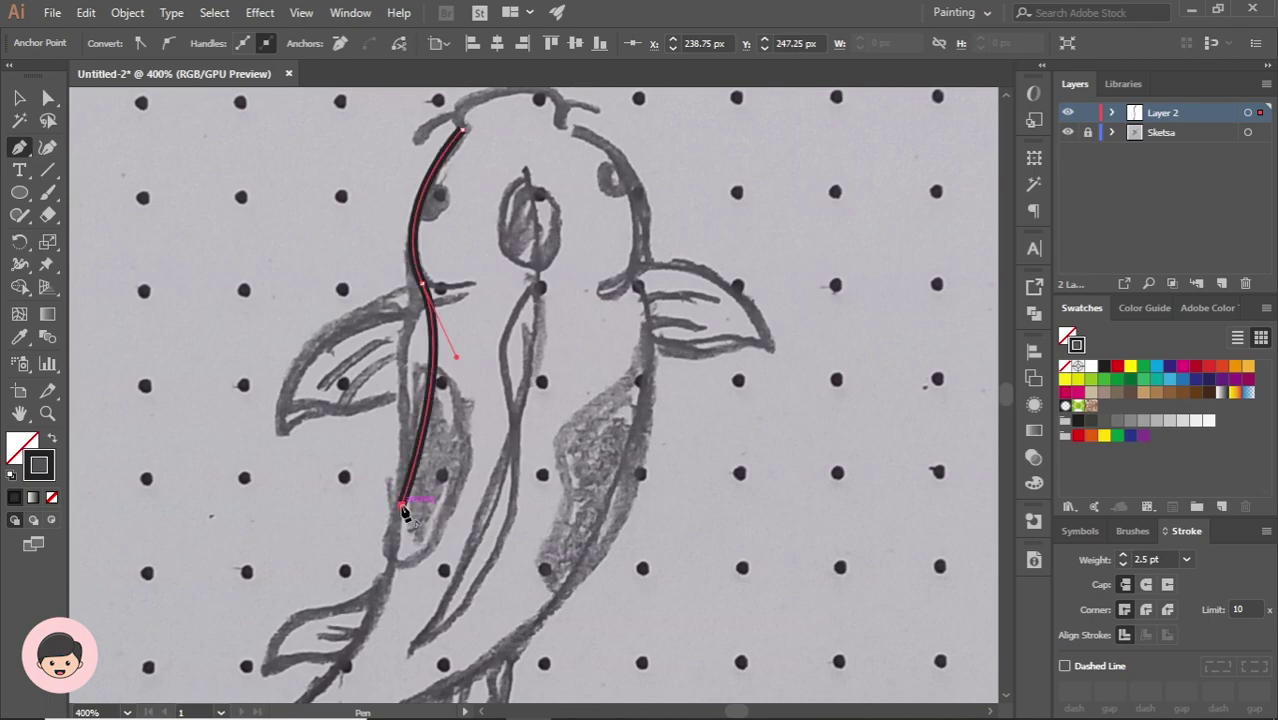
key(ctrl+z)
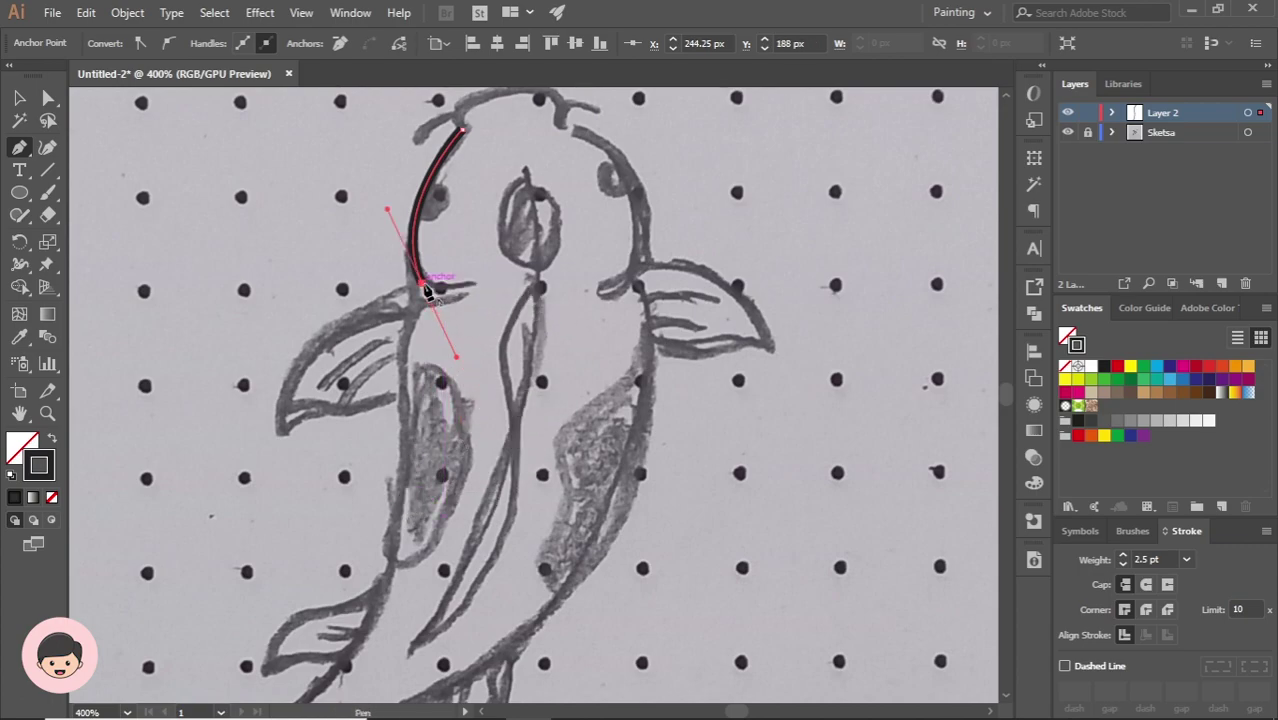
Continue the outline down the left side of the body to the tail base and add the small notch there
drag(427, 290, 439, 331)
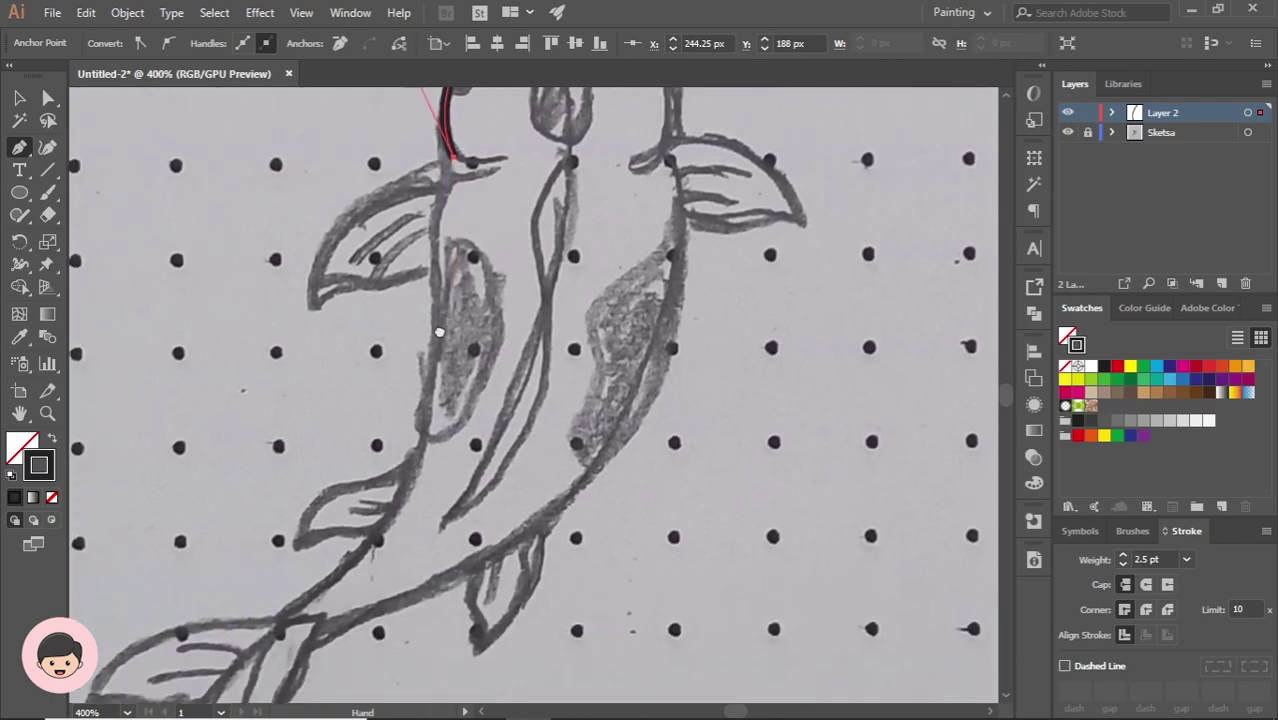
mouse_move(430, 380)
mouse_down()
mouse_move(429, 350)
mouse_move(433, 362)
mouse_up()
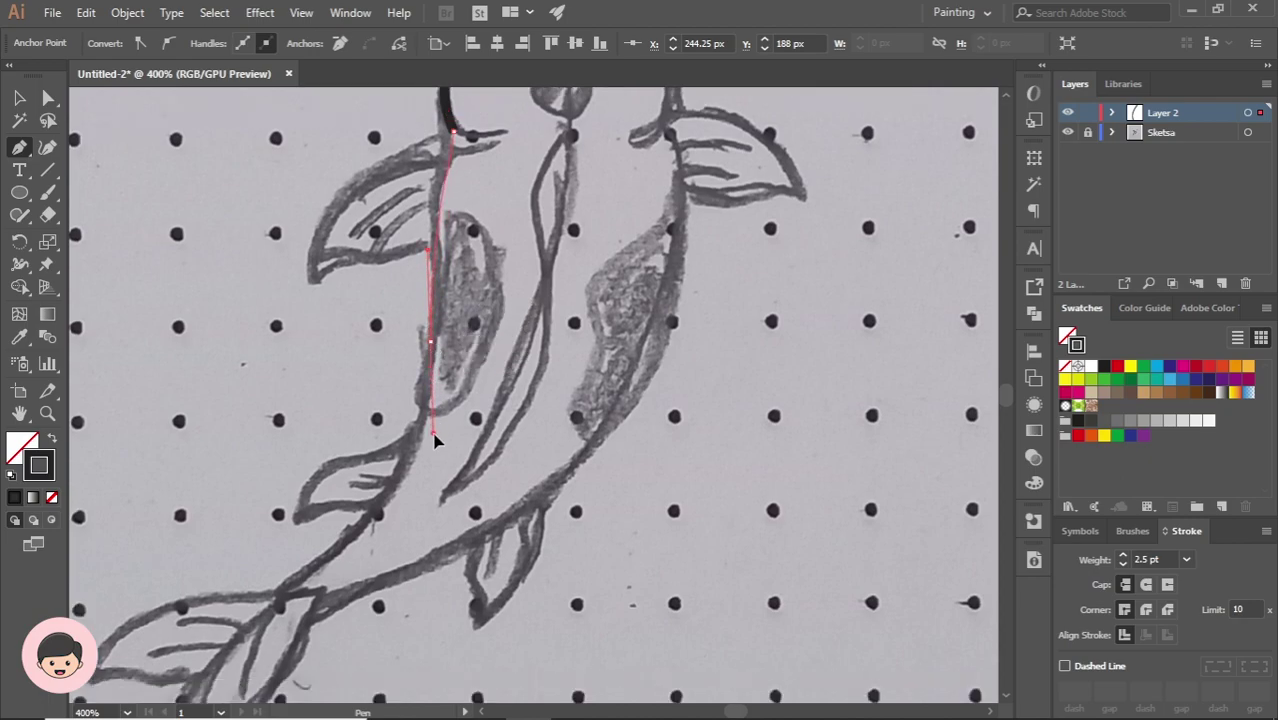
click(430, 467)
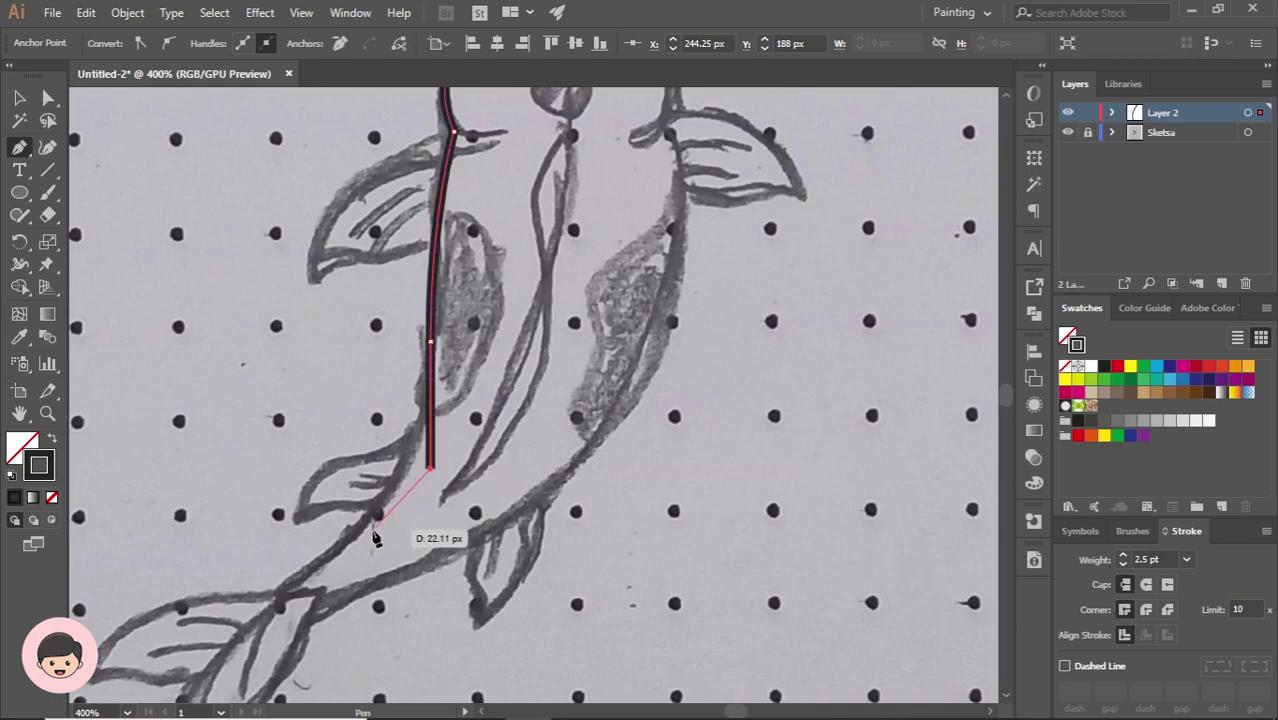
key(ctrl+z)
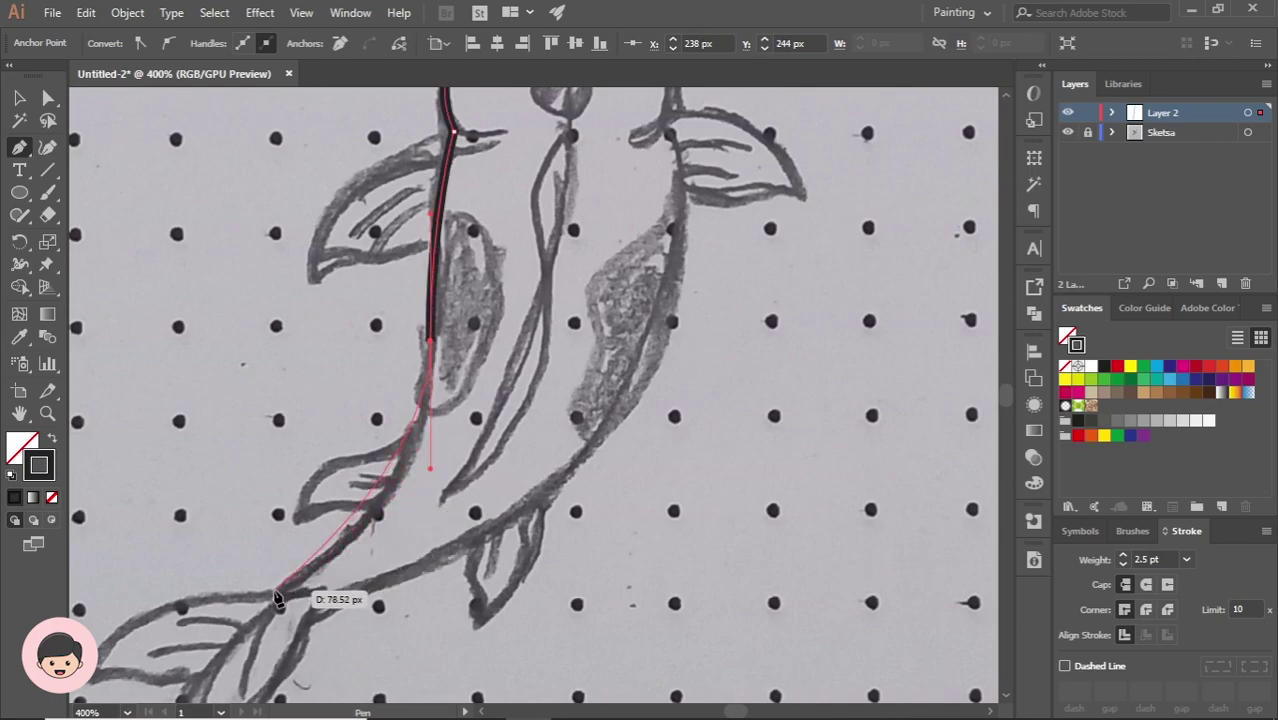
drag(276, 593, 320, 596)
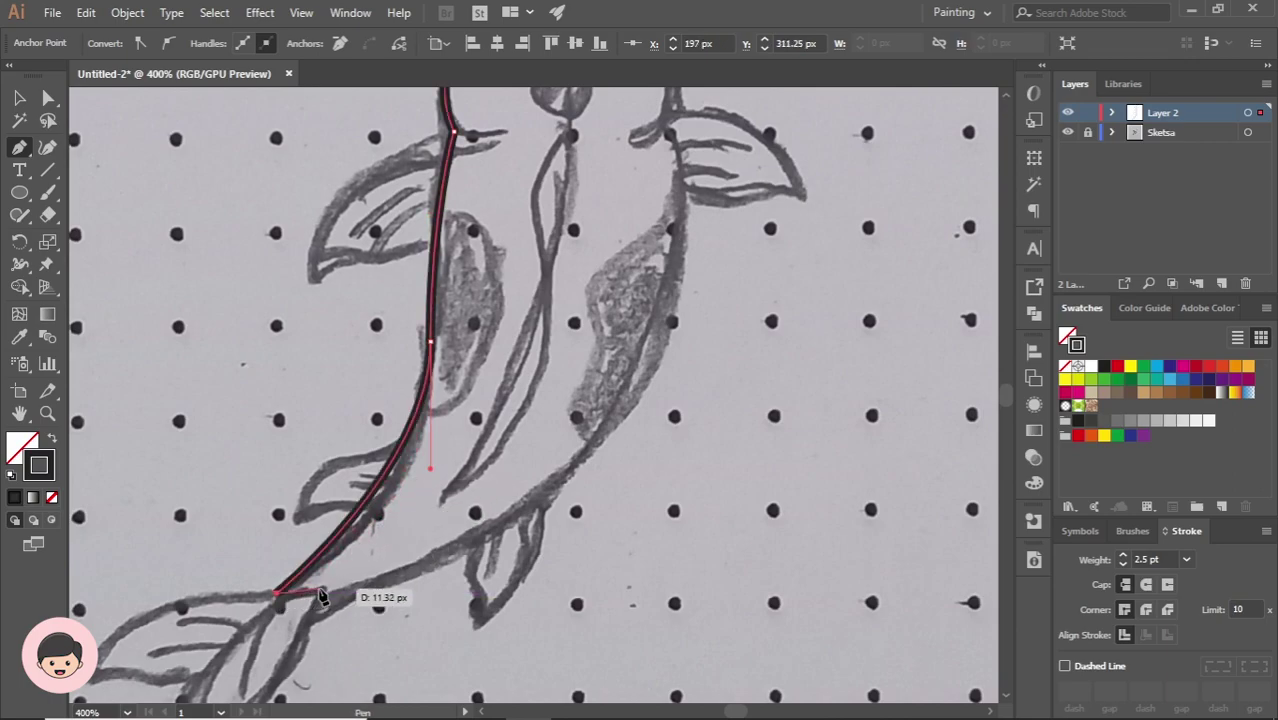
click(320, 589)
click(307, 613)
Continue the outline up the right side of the body and head, and trace the rounded snout
key(space)
scroll(515, 502, down, 3)
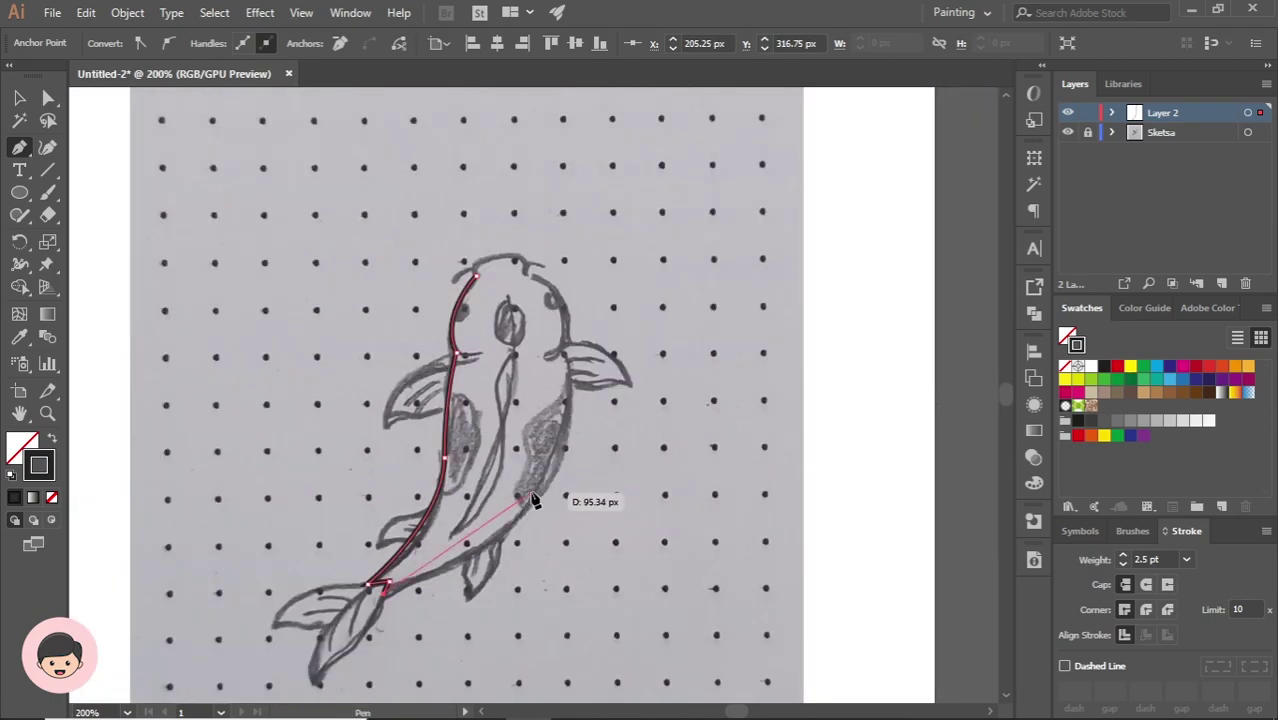
drag(534, 499, 583, 436)
drag(565, 346, 463, 237)
scroll(561, 338, up, 3)
click(567, 420)
click(492, 268)
mouse_move(392, 281)
mouse_down()
mouse_move(408, 332)
mouse_move(388, 346)
mouse_up()
Draw the two short barbels on either side of the snout as separate open paths
ctrl+click(265, 272)
scroll(287, 278, up, 2)
click(496, 284)
ctrl+click(718, 300)
click(696, 256)
drag(768, 244, 790, 251)
Give all the traced paths round caps and round join corners
scroll(472, 196, down, 3)
key(v)
key(ctrl+a)
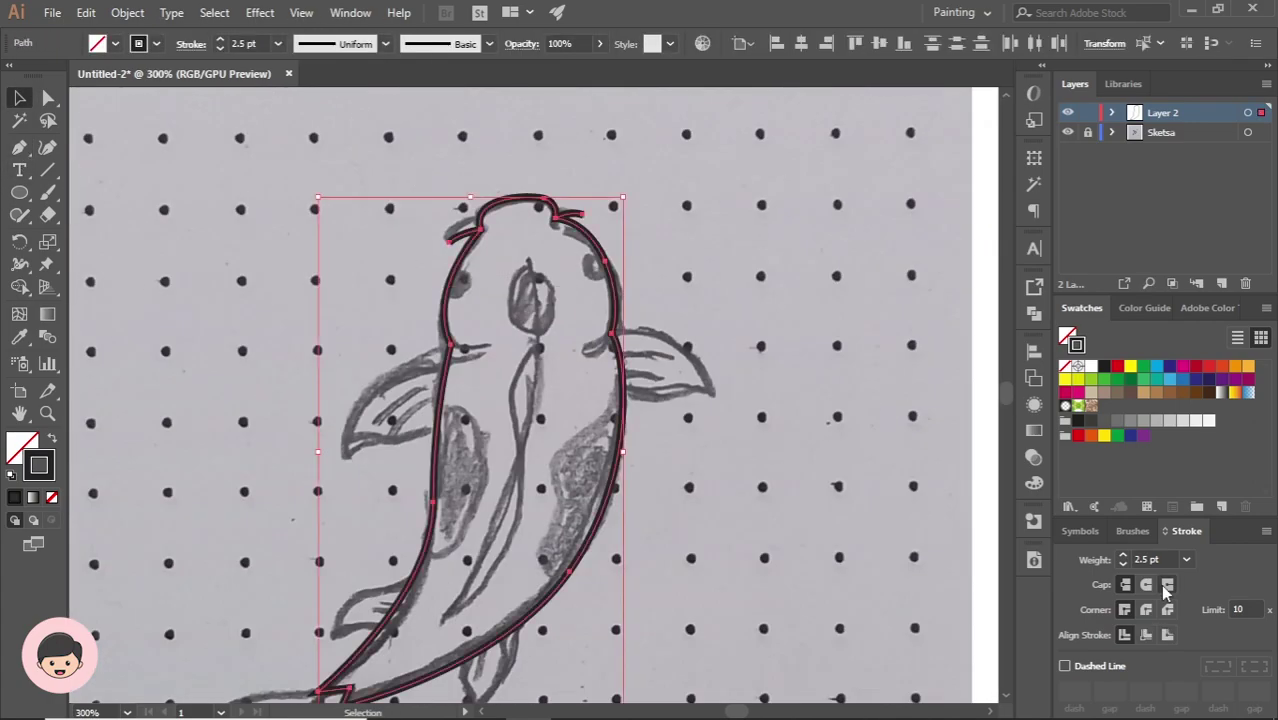
click(1146, 585)
click(1146, 610)
click(790, 468)
Trace the large left pectoral fin with the Pen tool, starting and ending on the body outline
key(p)
mouse_move(296, 456)
mouse_down()
mouse_move(351, 340)
mouse_move(366, 494)
mouse_up()
scroll(463, 253, up, 1)
click(519, 221)
click(381, 364)
drag(422, 350, 452, 352)
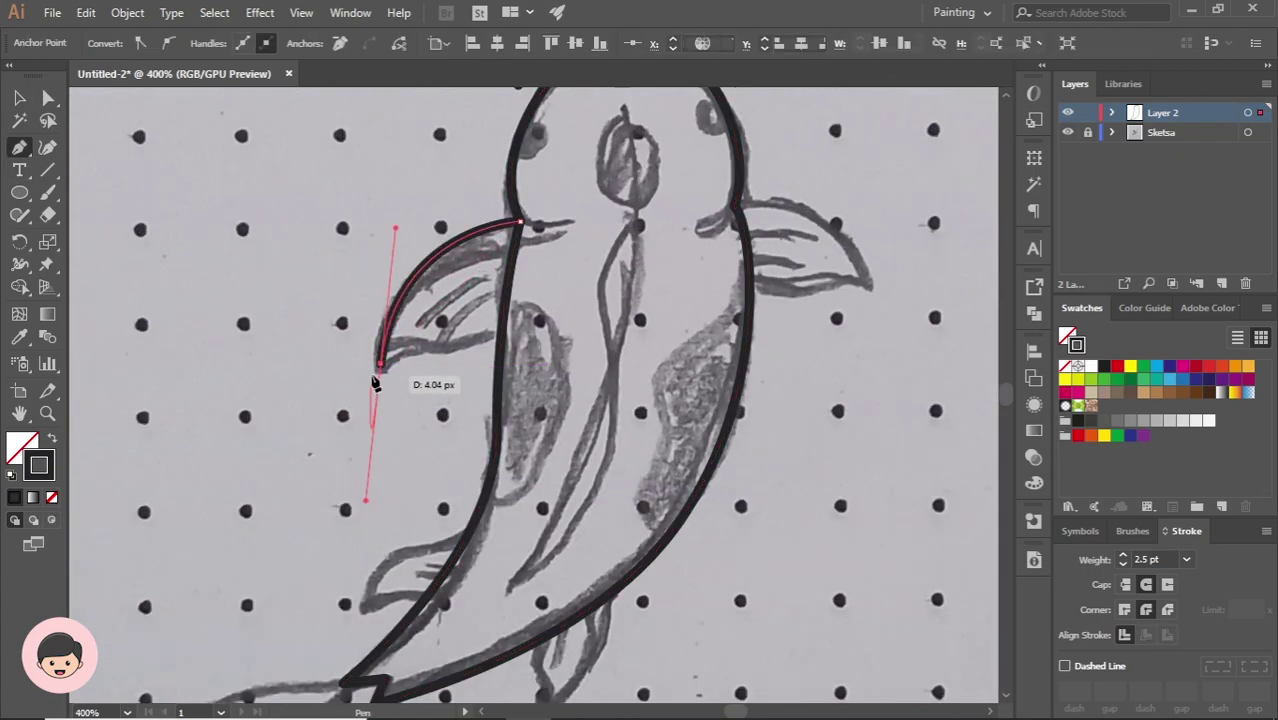
click(497, 333)
key(ctrl+shift+a)
Trace the large right pectoral fin as a curved path joined to the body outline
click(735, 207)
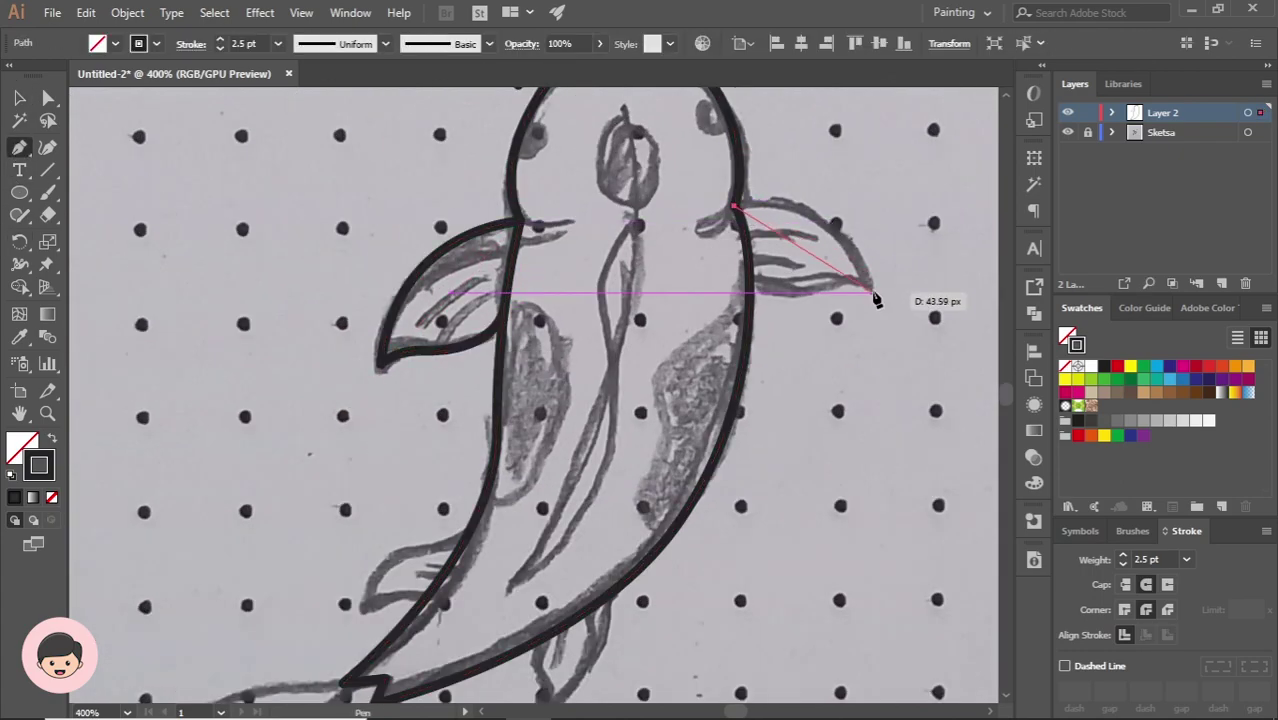
drag(875, 292, 925, 400)
click(875, 292)
drag(818, 292, 792, 302)
scroll(836, 293, up, 3)
drag(575, 222, 550, 155)
scroll(769, 274, down, 4)
key(v)
click(822, 292)
Trace the small lower-left fin near the tail with the Pen tool
scroll(740, 280, down, 1)
key(p)
scroll(510, 548, up, 2)
click(545, 333)
drag(391, 434, 365, 541)
click(391, 434)
drag(494, 407, 514, 393)
key(ctrl+shift+a)
Trace the small pointed fin beneath the lower-right side of the body
click(755, 419)
drag(667, 585, 582, 639)
click(667, 585)
drag(660, 480, 659, 451)
key(v)
click(770, 480)
scroll(758, 410, down, 2)
Trace the lower tail lobe as a leaf-shaped path starting at the tail base
scroll(562, 559, up, 1)
click(19, 147)
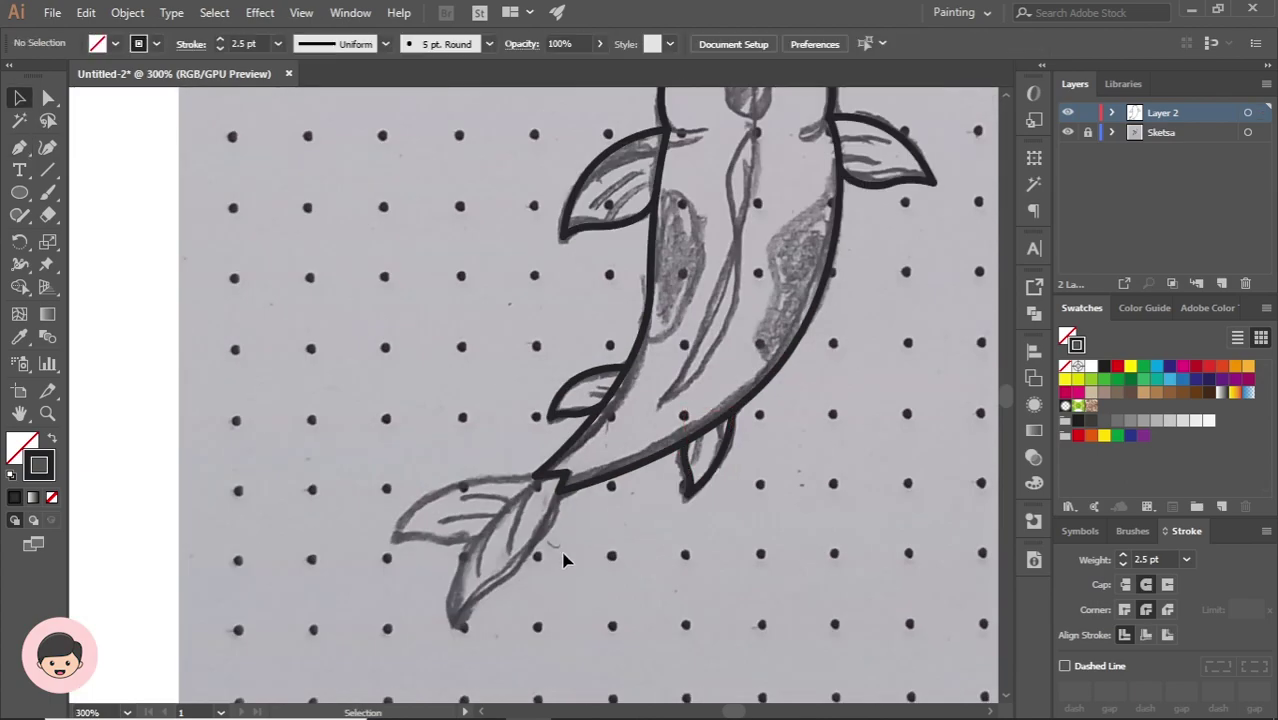
scroll(500, 280, down, 1)
click(526, 228)
drag(432, 318, 416, 358)
click(432, 432)
drag(507, 358, 552, 331)
drag(557, 248, 569, 223)
key(v)
click(587, 208)
Trace the left tail lobe from the tail base out to its tip and back to the lower lobe
click(20, 147)
click(526, 228)
drag(338, 315, 304, 410)
click(338, 315)
scroll(388, 309, up, 1)
drag(395, 313, 440, 318)
click(478, 300)
key(v)
click(536, 298)
Trace the long, narrow dorsal fin along the middle of the fish's back as a closed shape
scroll(536, 298, down, 2)
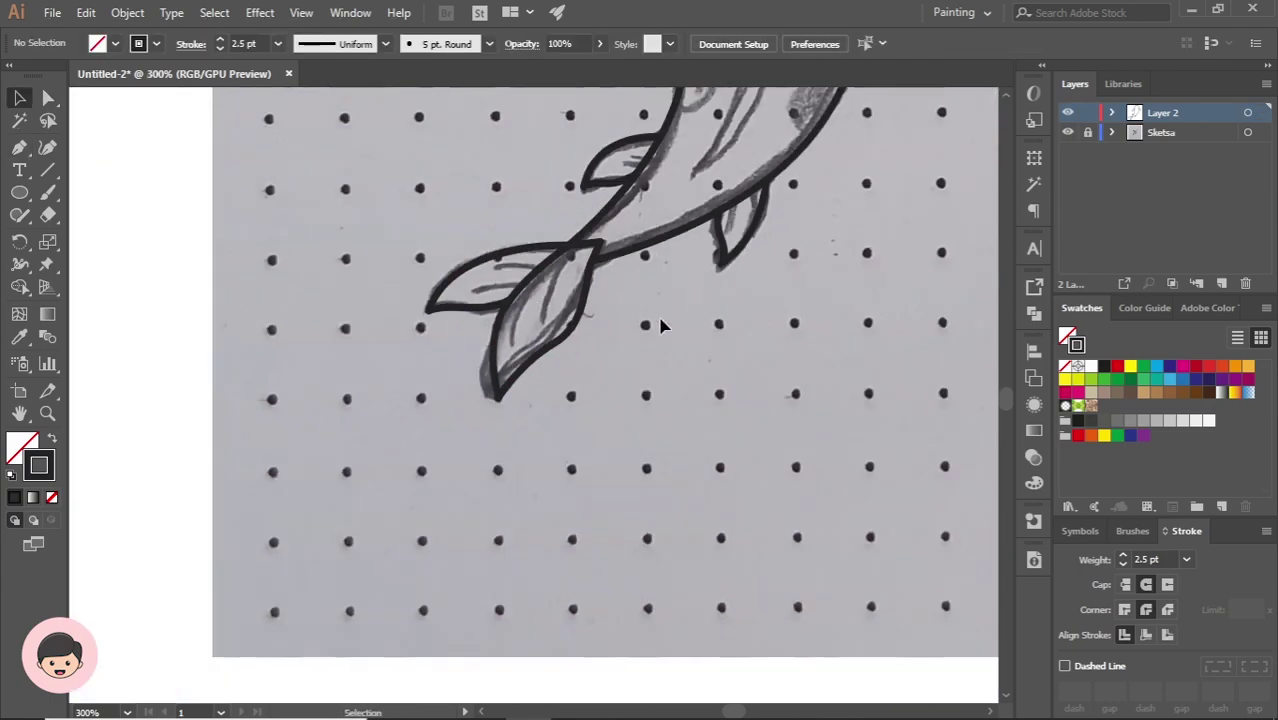
drag(588, 314, 369, 615)
click(19, 147)
click(566, 200)
drag(467, 470, 546, 437)
drag(547, 308, 547, 305)
drag(567, 198, 616, 171)
key(v)
click(610, 190)
Trace the short curved gill line running into the head from the left pectoral fin's upper joint with the Pen tool
click(21, 150)
scroll(508, 192, up, 2)
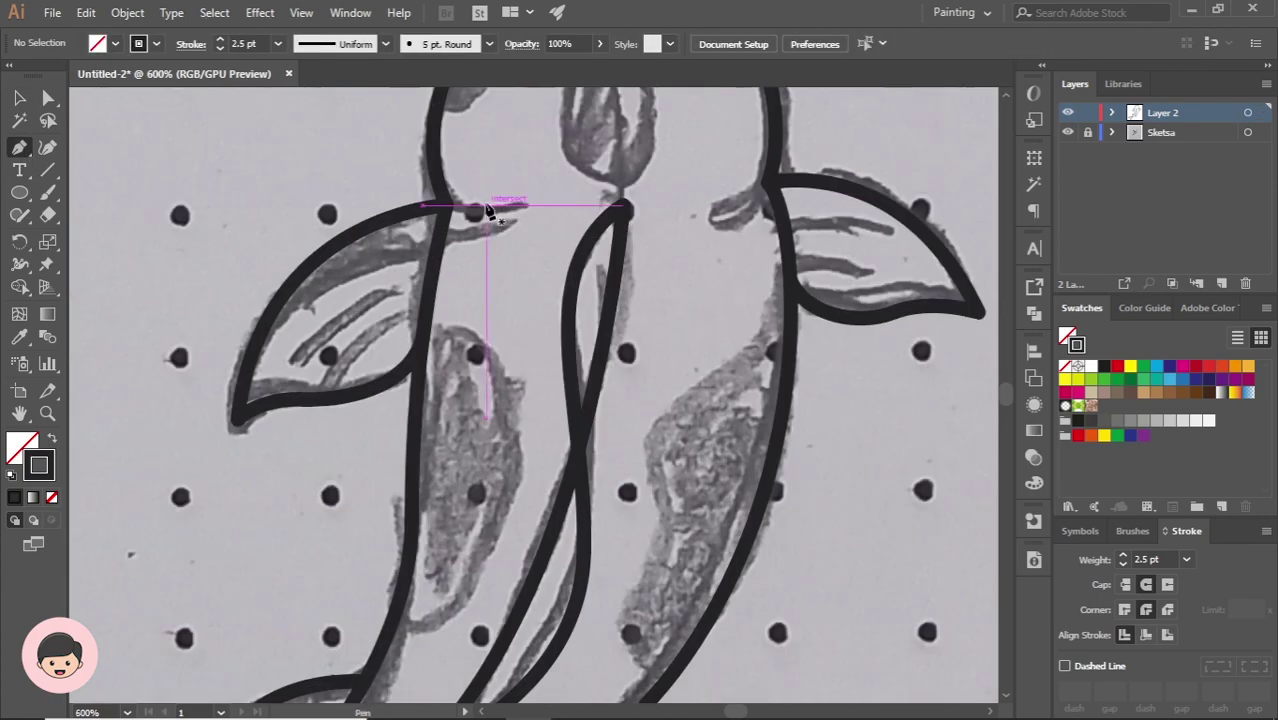
click(448, 206)
scroll(490, 245, up, 1)
drag(500, 259, 528, 254)
key(v)
click(513, 205)
Trace the short curved gill line running into the head from the right pectoral fin's upper joint
click(20, 148)
click(769, 229)
drag(715, 259, 692, 261)
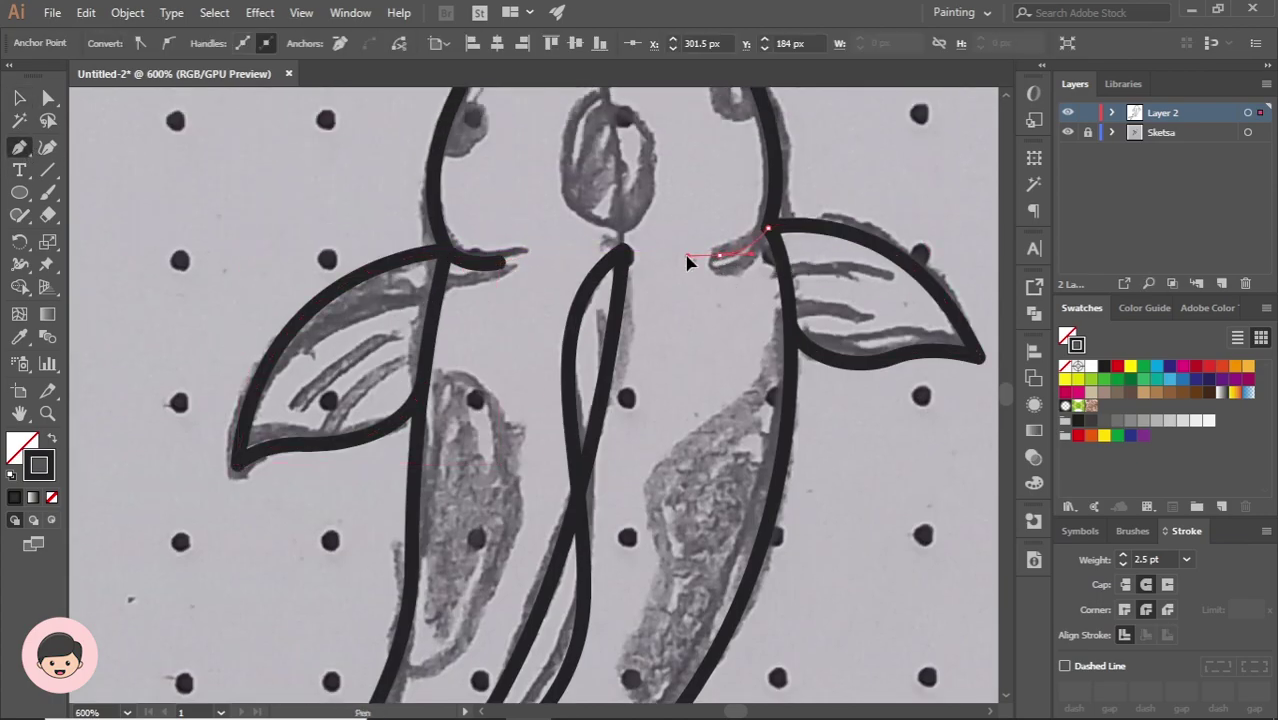
key(v)
scroll(707, 450, down, 2)
Draw two curved ray lines inside the left pectoral fin, starting from the body edge
click(19, 150)
drag(364, 370, 371, 436)
key(ctrl+equal)
click(554, 268)
drag(425, 340, 380, 395)
key(Escape)
click(544, 319)
drag(460, 372, 430, 405)
key(v)
Draw two curved ray lines inside the right pectoral fin, starting from the body edge
scroll(275, 262, down, 1)
click(19, 148)
scroll(845, 285, up, 1)
click(614, 231)
mouse_move(726, 260)
mouse_down()
mouse_move(756, 291)
mouse_move(732, 305)
mouse_up()
click(617, 271)
key(v)
Draw two short ray lines inside the small fin on the lower-left side of the body
scroll(768, 290, down, 2)
click(21, 148)
scroll(470, 362, up, 4)
click(492, 305)
mouse_move(372, 326)
mouse_down()
mouse_move(335, 345)
mouse_move(326, 398)
mouse_up()
click(464, 357)
key(v)
Draw the short inner ray lines of the small pointed fin beneath the lower-right side of the body
scroll(310, 242, down, 3)
click(19, 148)
scroll(458, 350, up, 2)
click(487, 320)
drag(495, 381, 491, 410)
key(ctrl+shift+a)
Draw two long curved ray lines down the inside of the lower tail lobe
scroll(545, 368, down, 3)
scroll(422, 223, up, 2)
click(411, 224)
mouse_move(381, 355)
mouse_down()
mouse_move(381, 420)
mouse_move(347, 510)
mouse_up()
key(ctrl+shift+a)
click(380, 250)
ctrl+click(347, 510)
drag(345, 400, 497, 448)
Draw two curved ray lines inside the left tail lobe, running from its inner edge toward the tip
click(538, 288)
drag(423, 306, 340, 362)
ctrl+click(330, 284)
click(505, 325)
ctrl+click(330, 284)
Move the right pectoral fin outline away from the body to check its open edge, and undo the move
scroll(327, 284, down, 3)
scroll(640, 445, up, 1)
scroll(676, 408, down, 3)
scroll(681, 240, down, 2)
scroll(680, 240, up, 2)
scroll(662, 194, down, 2)
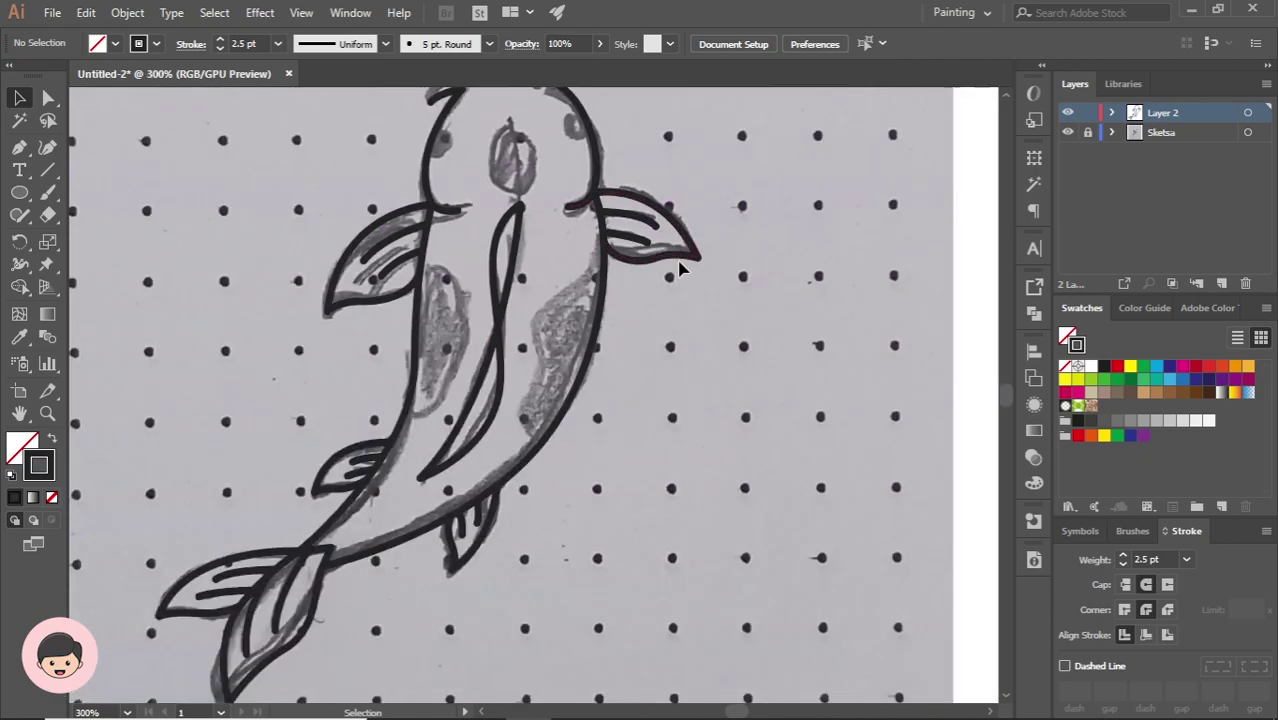
scroll(651, 277, up, 2)
scroll(651, 277, right, 2)
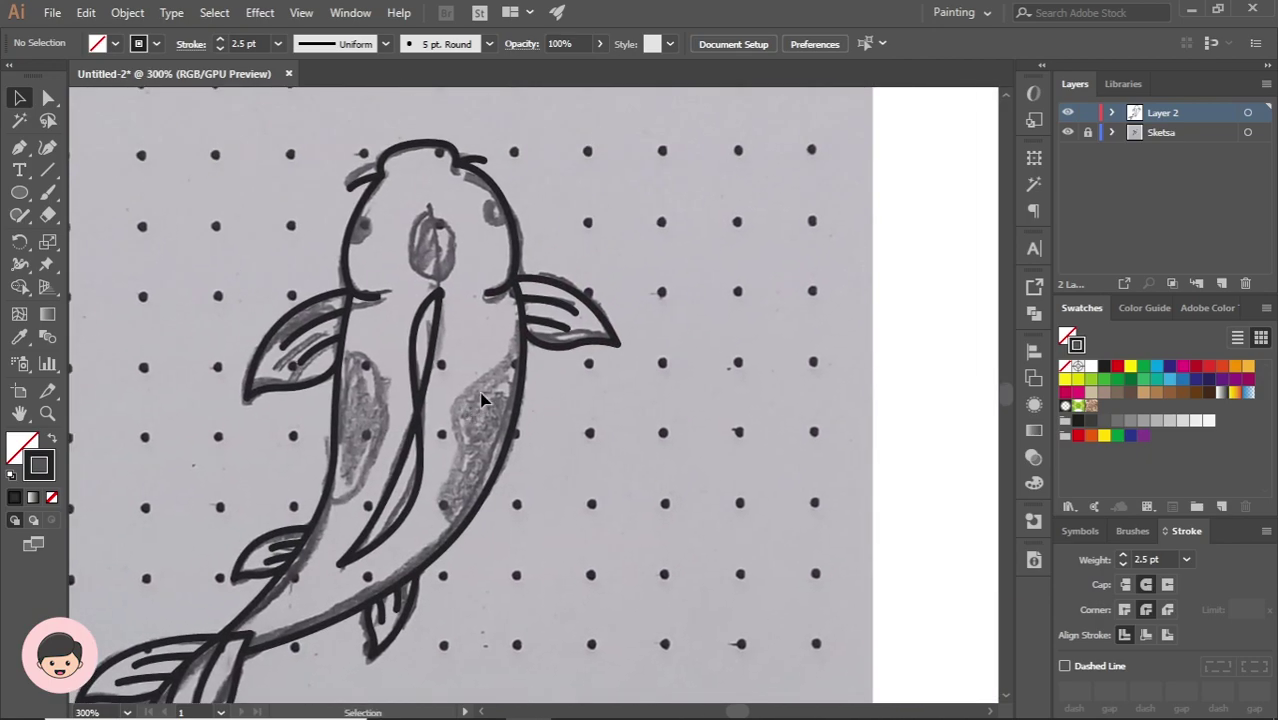
scroll(655, 336, up, 2)
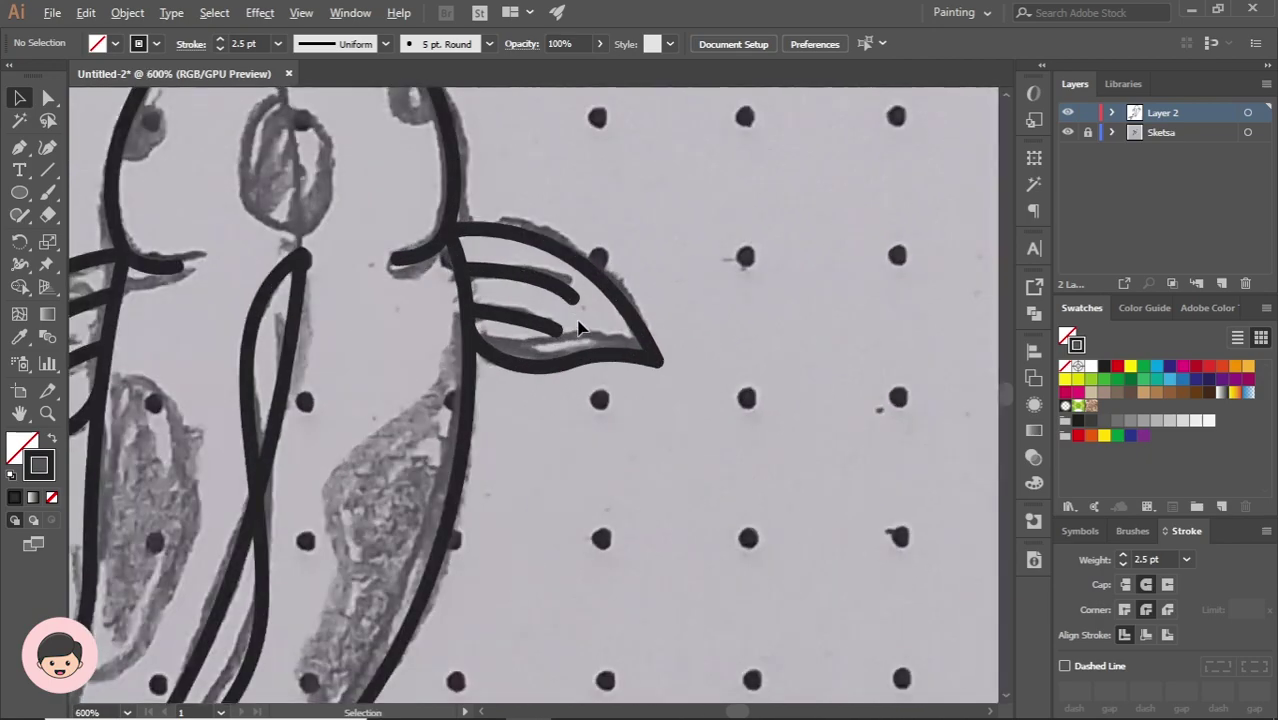
click(712, 258)
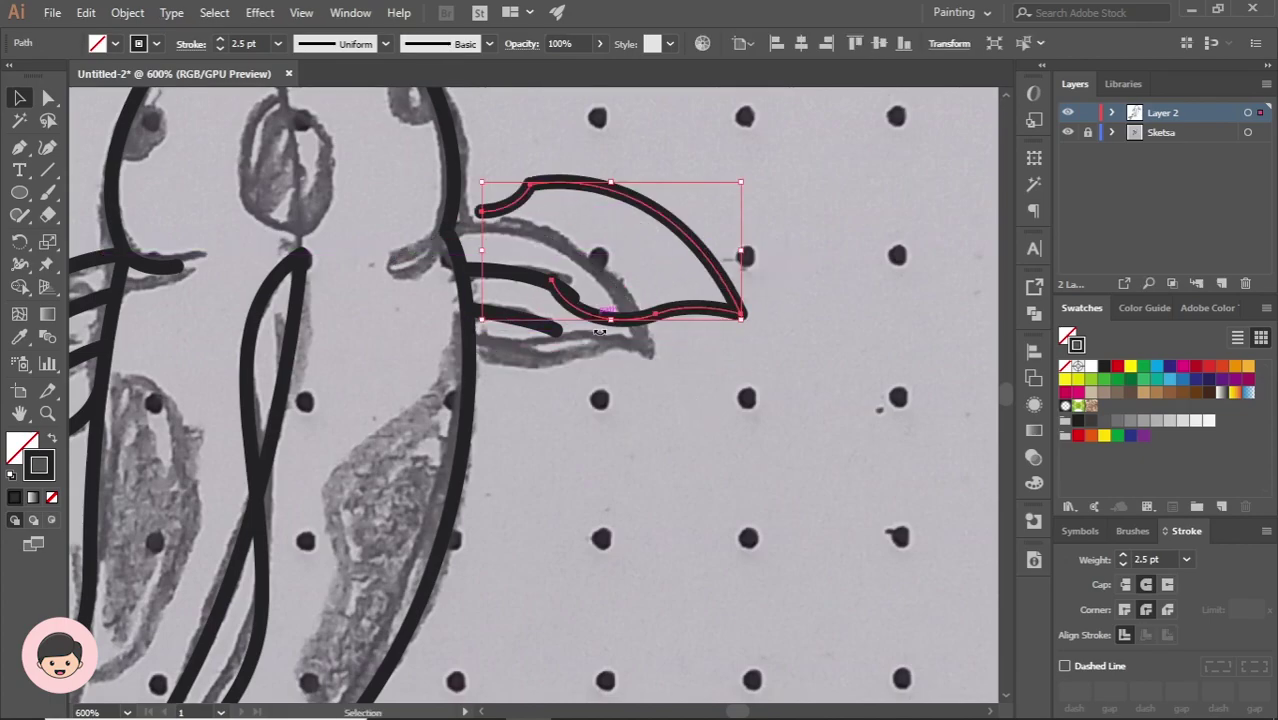
key(ctrl+z)
key(v)
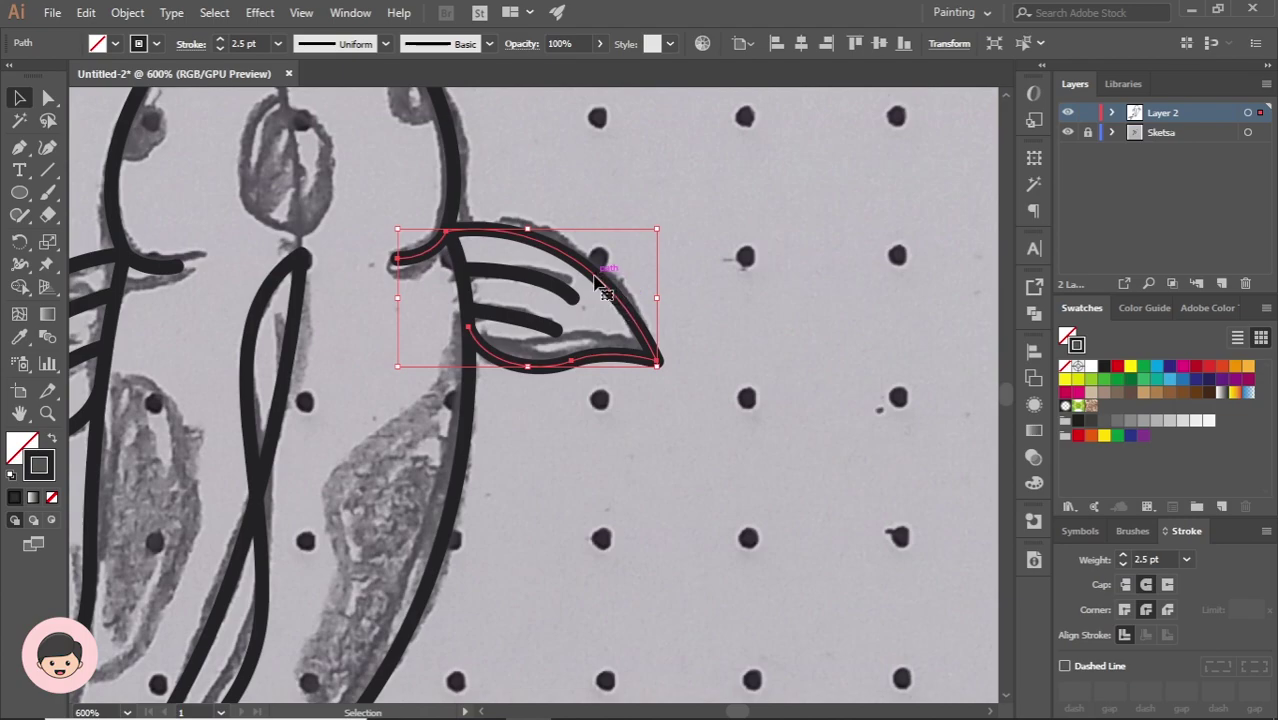
Close the right pectoral fin against the body edge by building its enclosed area with the Shape Builder tool
shift+click(467, 290)
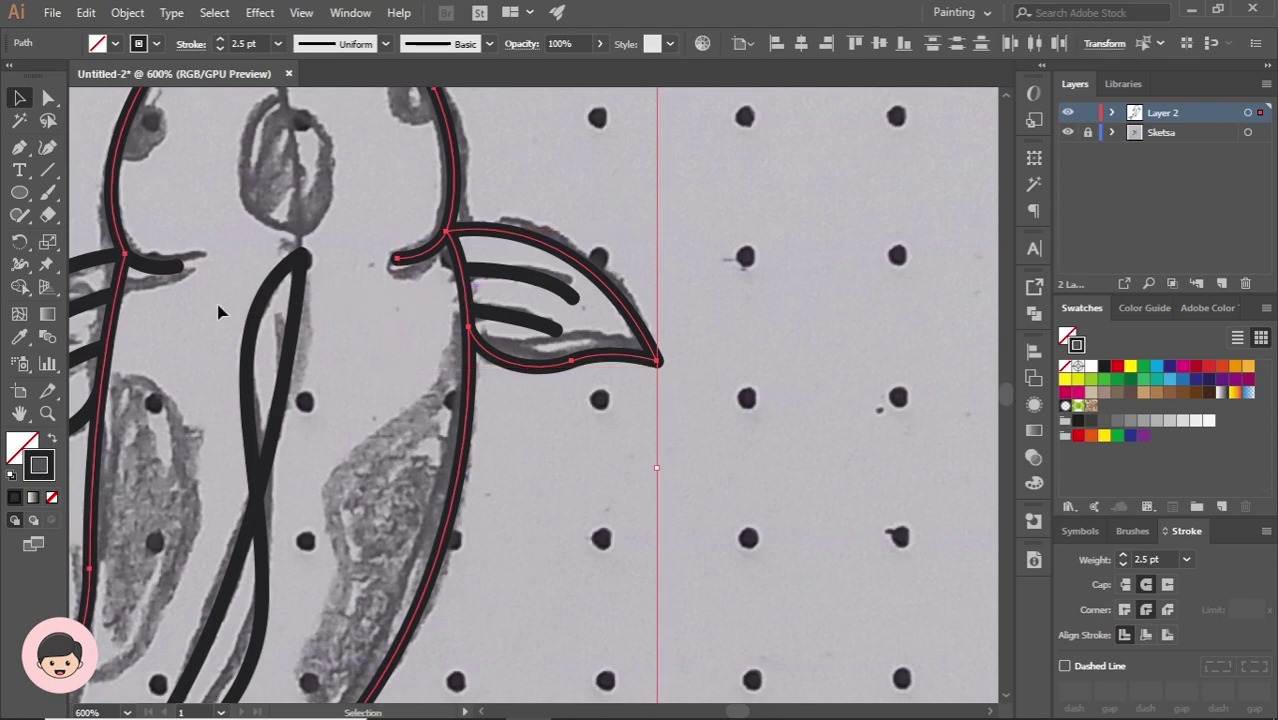
click(18, 289)
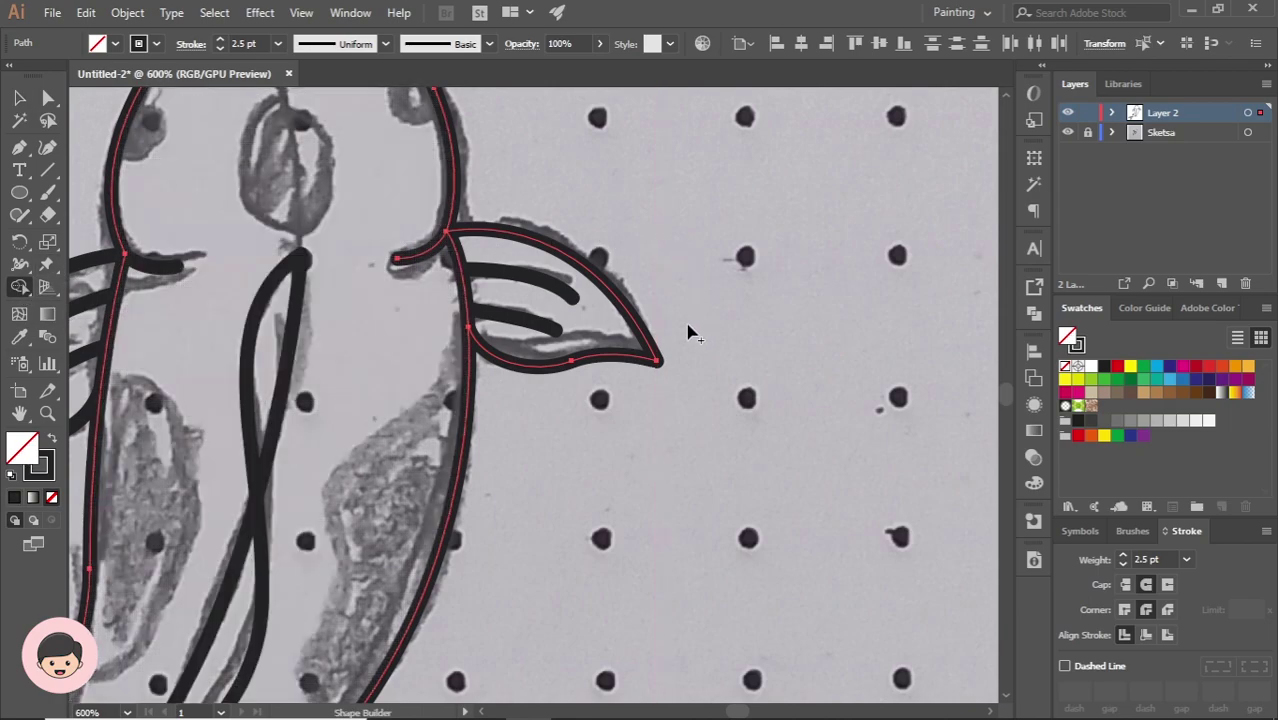
click(547, 311)
click(19, 99)
click(728, 296)
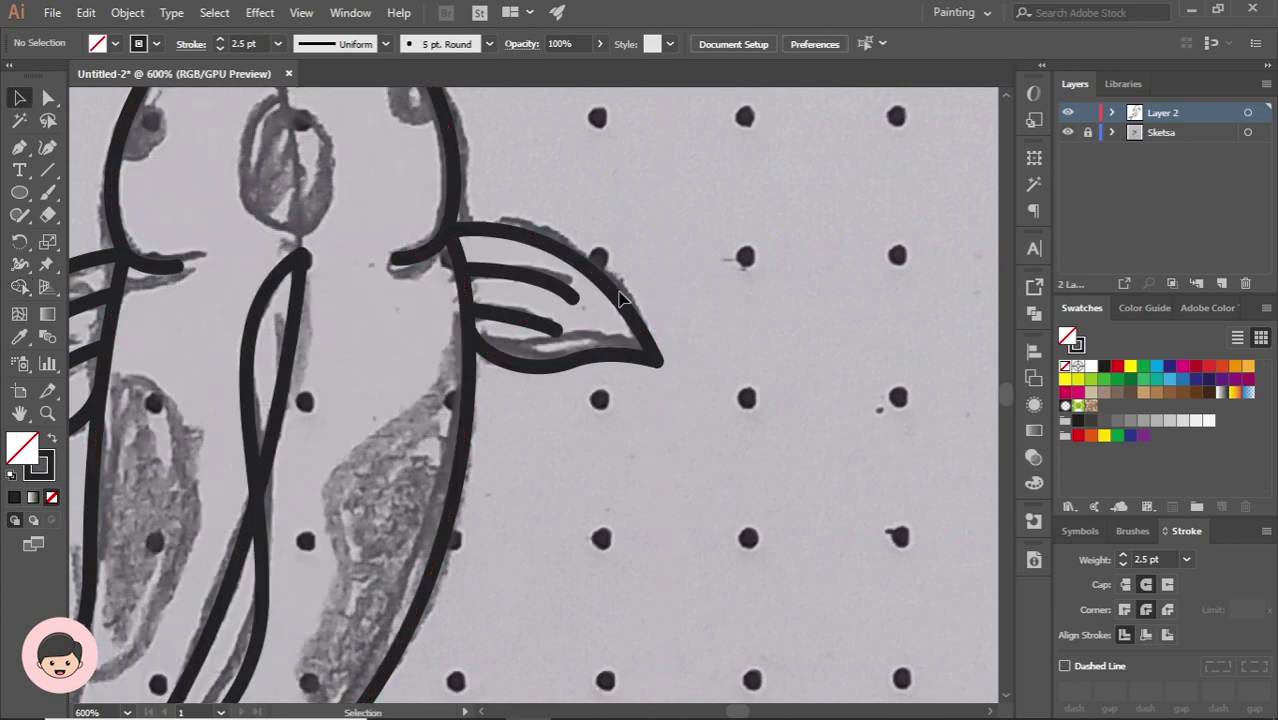
Pull the closed right pectoral fin away from the body to check its shape, and undo the move
drag(622, 296, 768, 266)
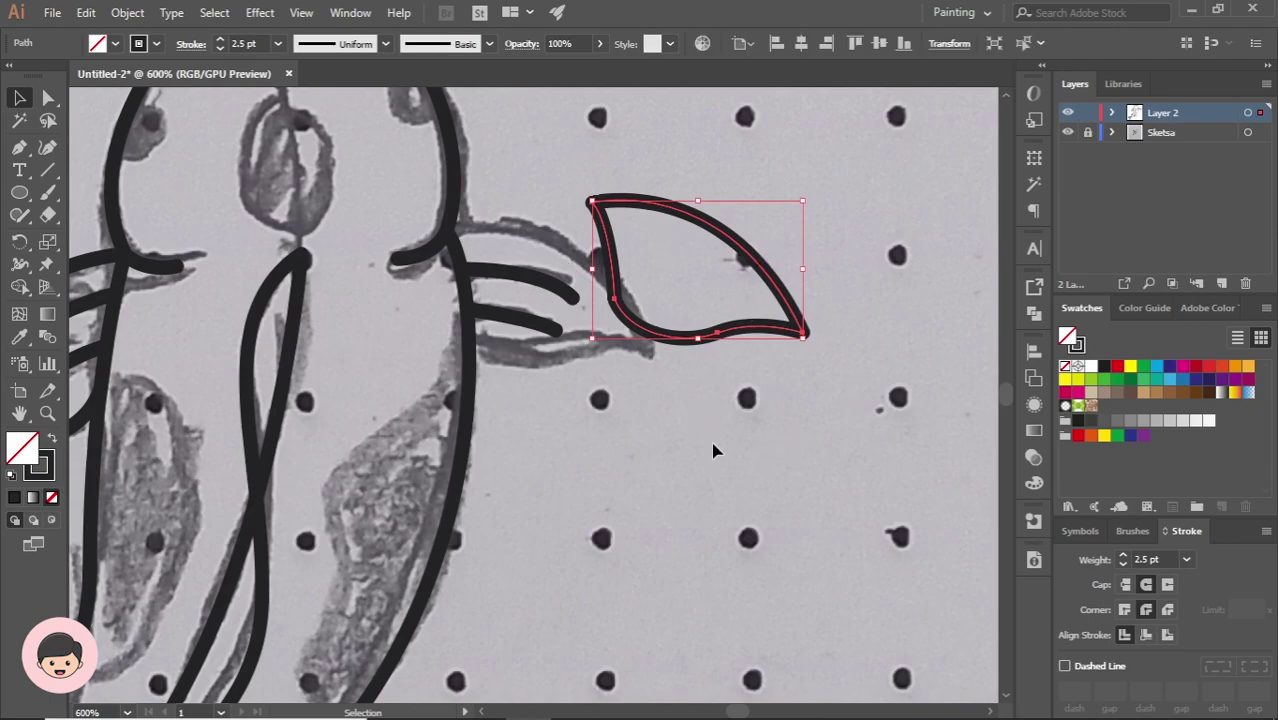
click(714, 451)
key(ctrl+z)
click(824, 335)
Select the body outline, left pectoral fin, both small lower fins and both tail lobes for the Shape Builder tool
scroll(824, 335, down, 2)
click(494, 370)
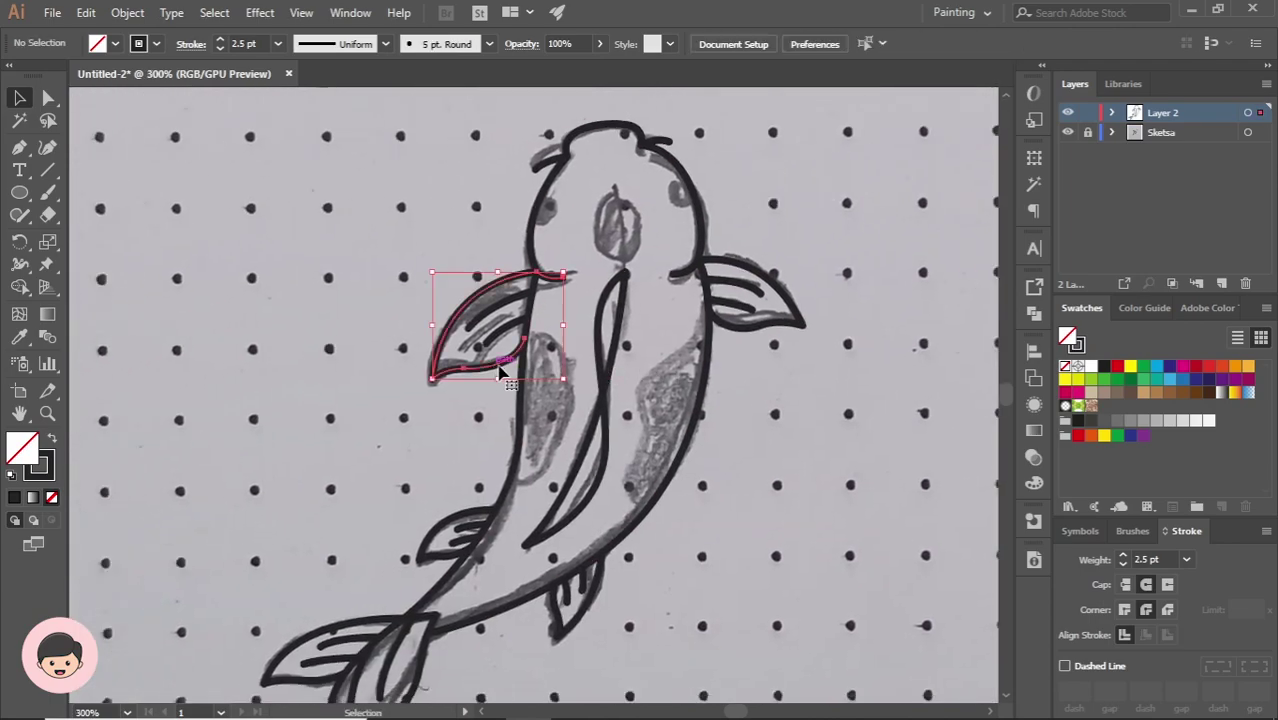
scroll(528, 370, down, 2)
scroll(528, 282, up, 2)
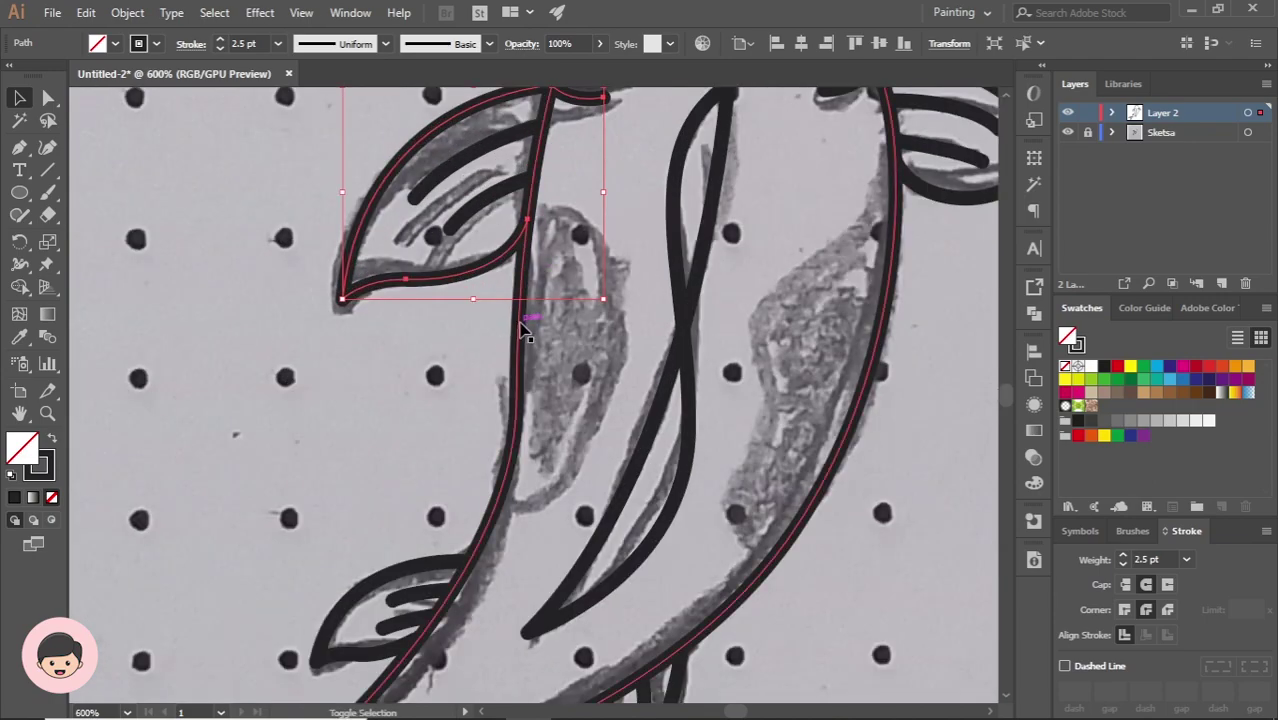
shift+click(530, 314)
scroll(535, 314, down, 1)
scroll(535, 314, down, 1)
scroll(505, 460, down, 2)
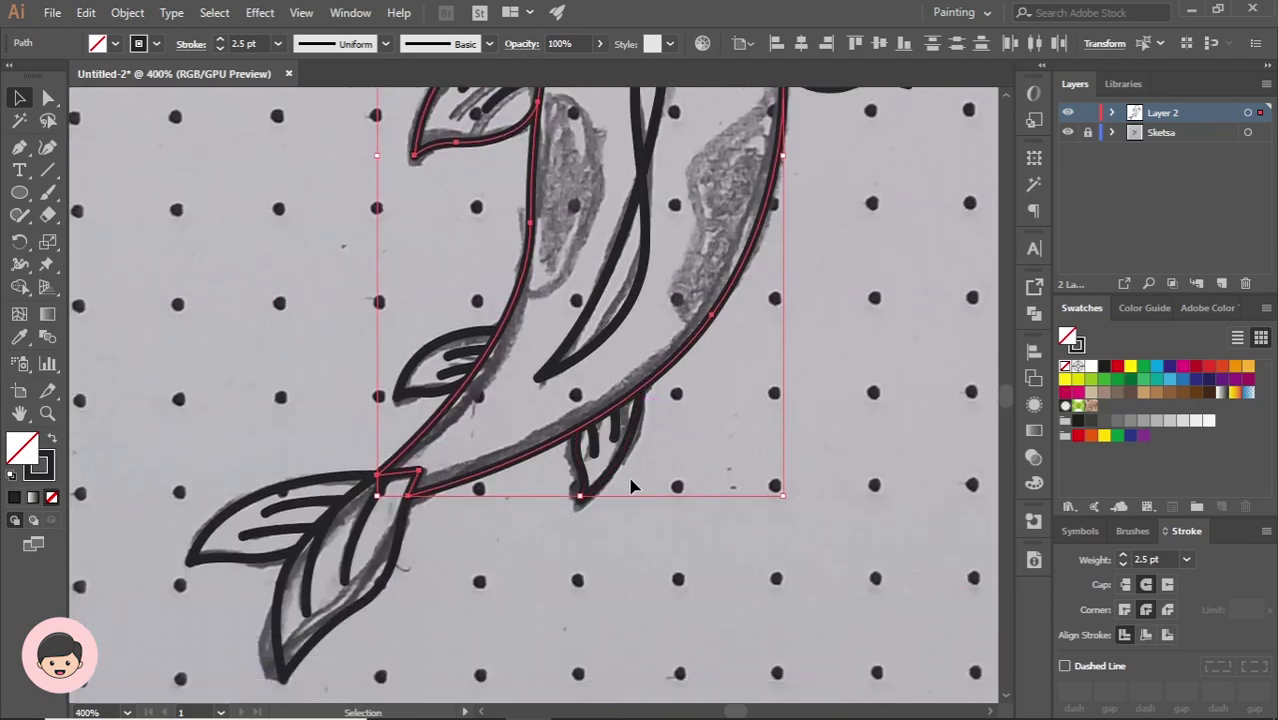
shift+click(424, 398)
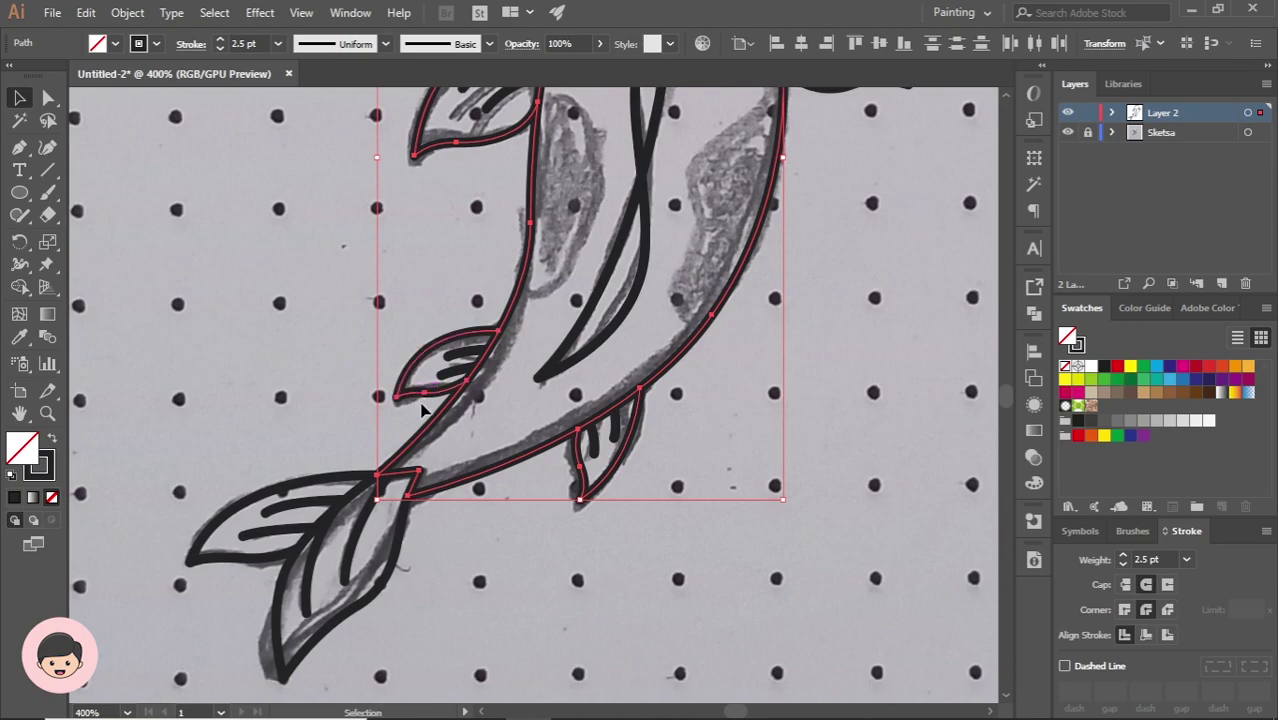
scroll(424, 398, down, 2)
shift+click(361, 527)
click(20, 287)
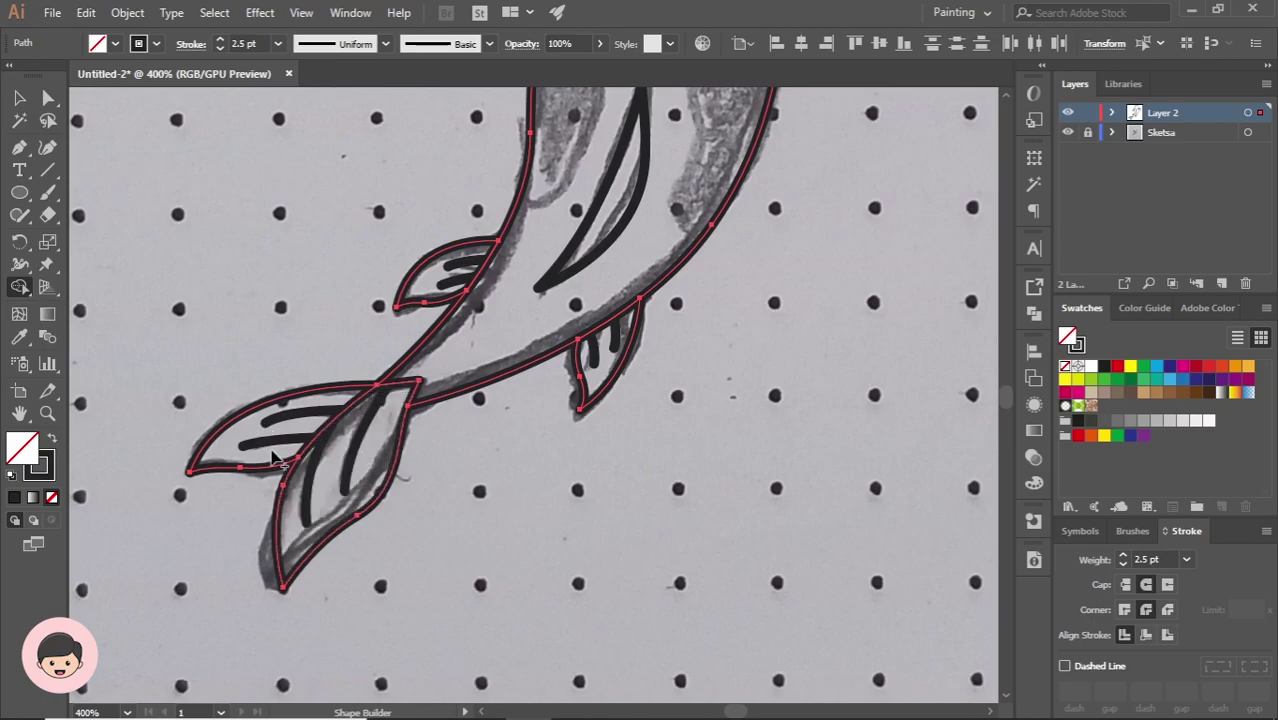
Reposition the open end anchor of the left tail lobe's lower edge where it meets the lower tail lobe
scroll(275, 455, up, 3)
scroll(335, 487, up, 3)
scroll(610, 464, down, 4)
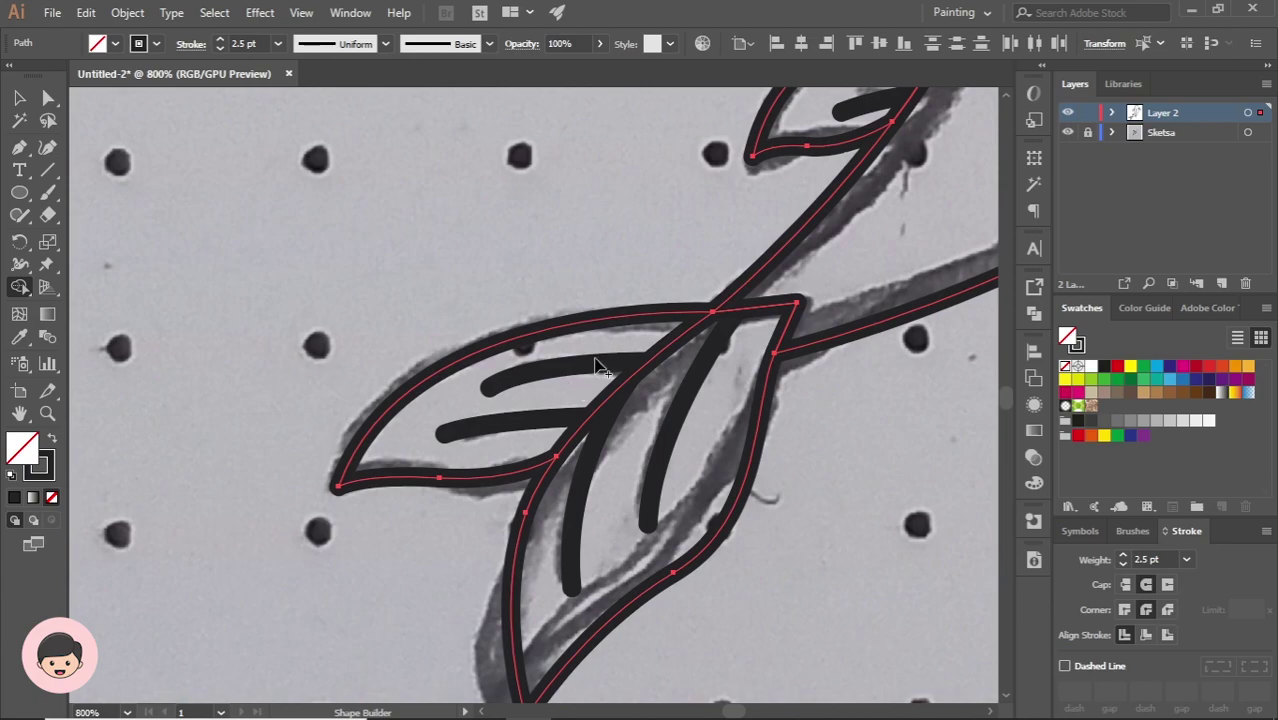
scroll(568, 463, up, 4)
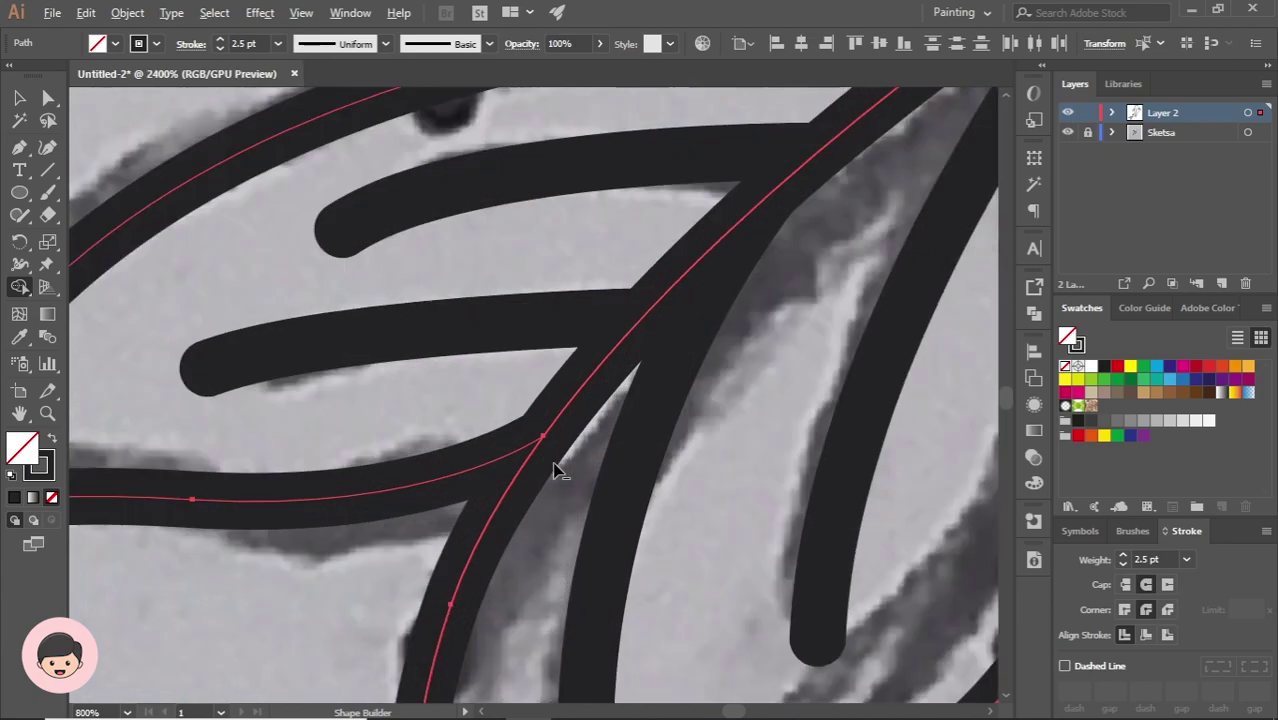
scroll(484, 450, down, 2)
key(v)
click(472, 433)
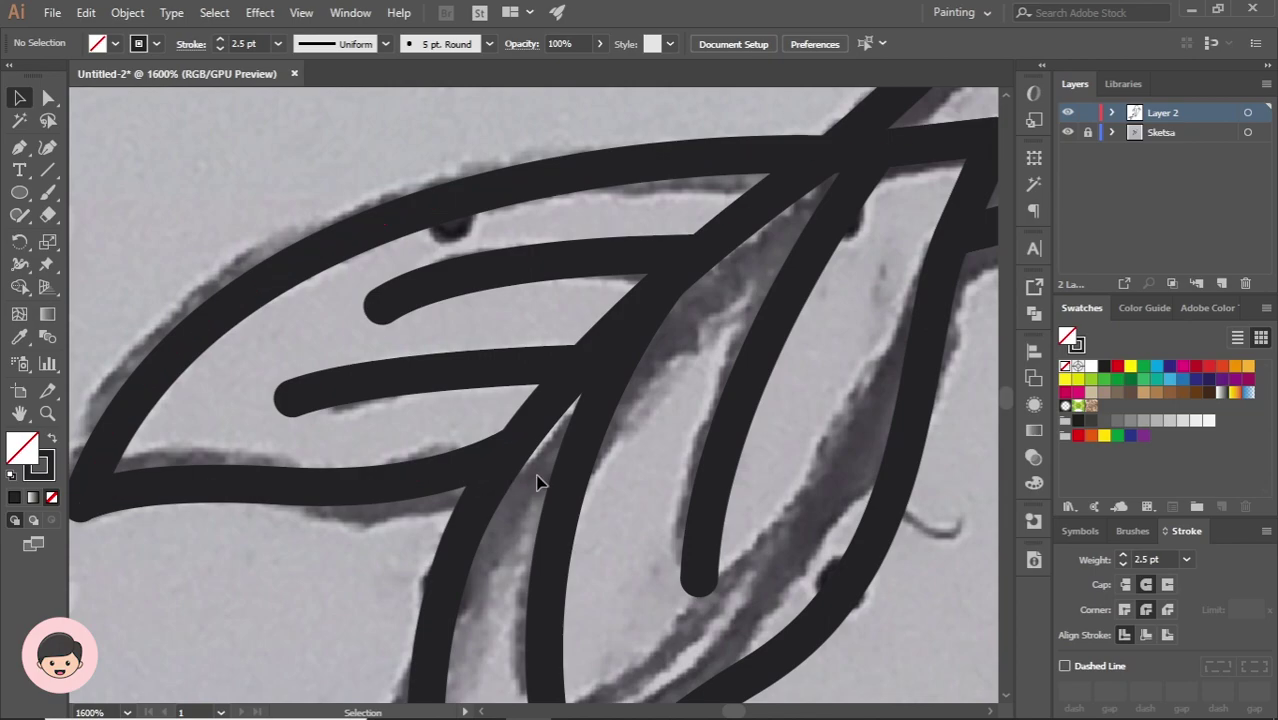
click(485, 472)
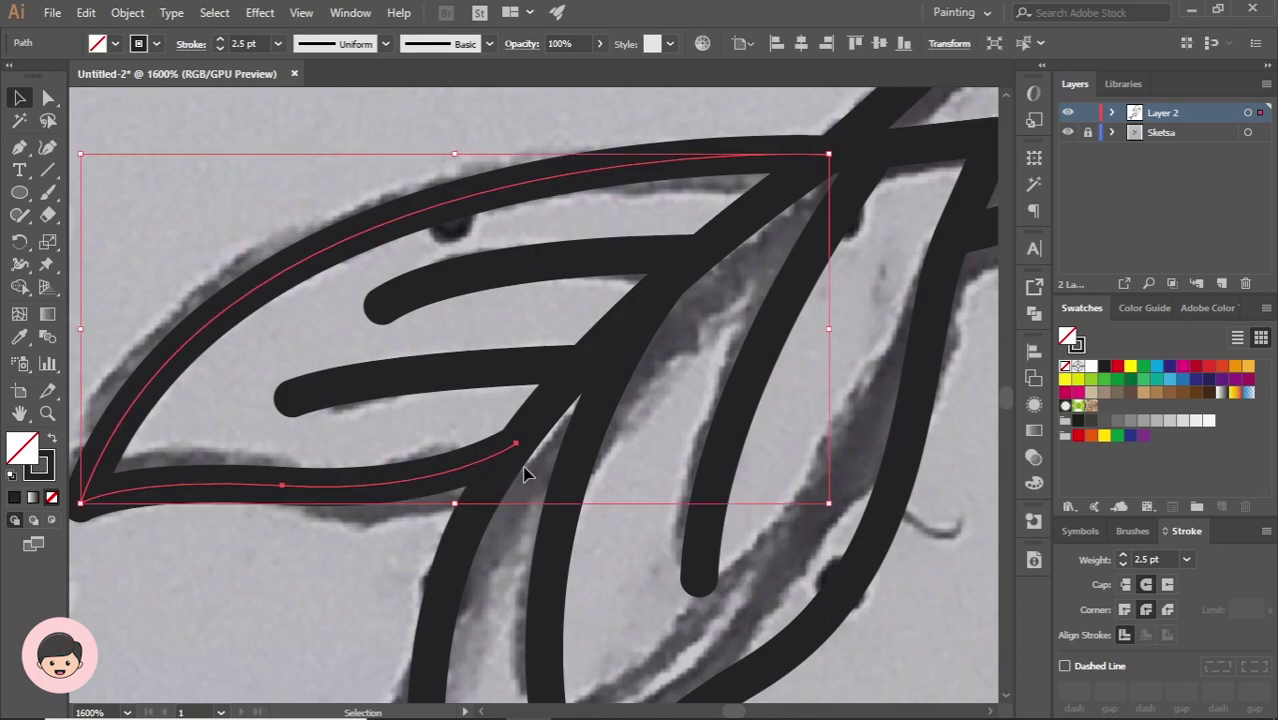
click(530, 470)
key(a)
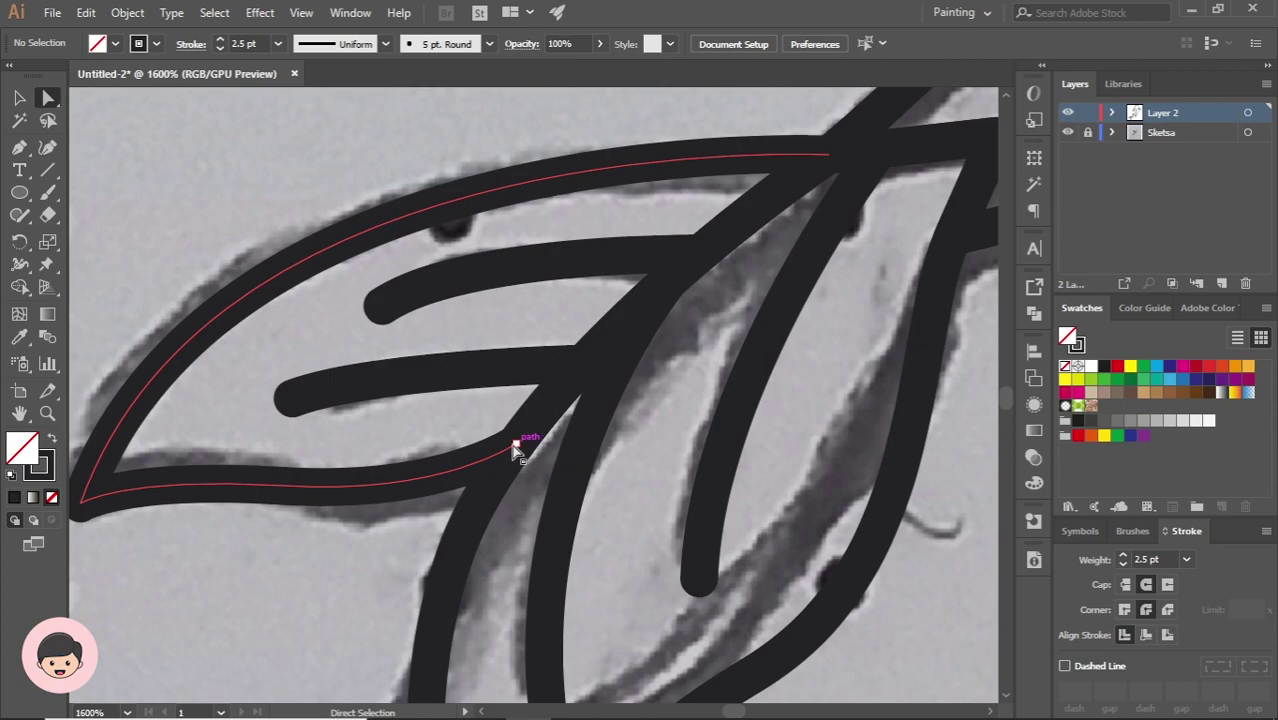
mouse_move(513, 450)
mouse_down()
mouse_move(472, 438)
mouse_move(499, 456)
mouse_move(531, 448)
mouse_move(443, 441)
mouse_up()
key(v)
key(shift+m)
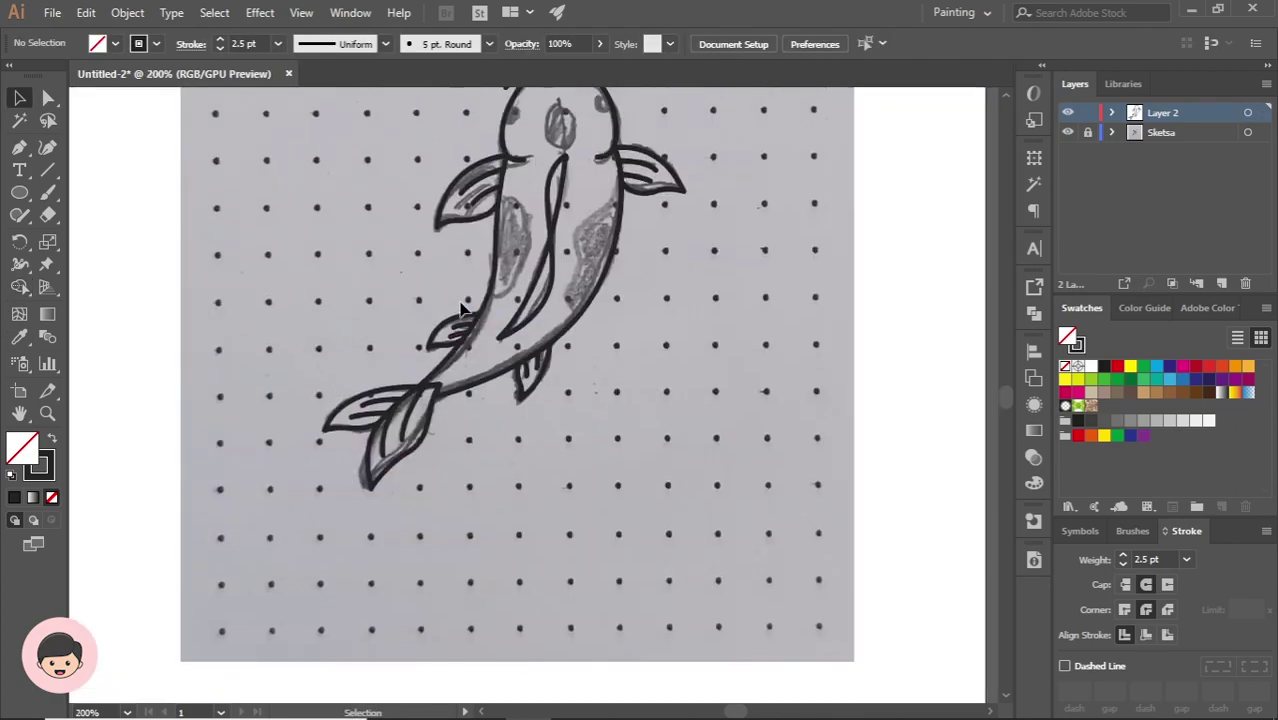
Close the left pectoral fin against the body edge with the Shape Builder tool
scroll(480, 233, up, 3)
click(482, 192)
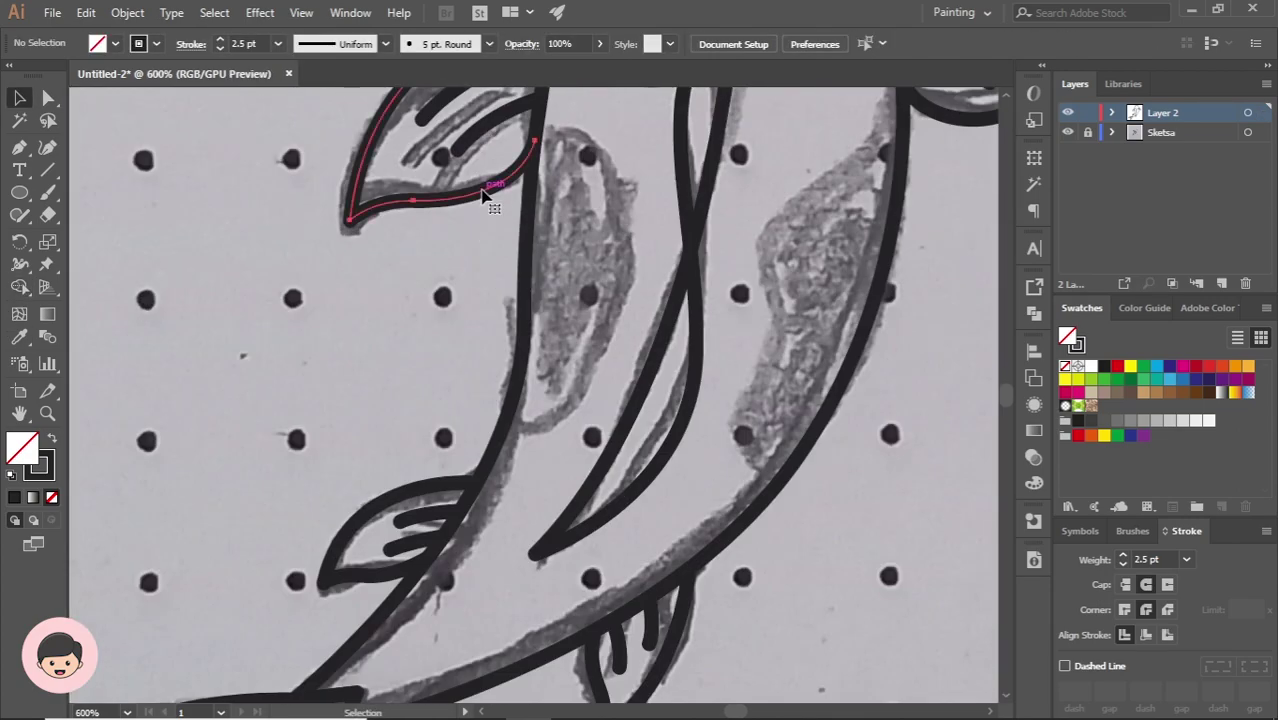
shift+click(533, 256)
scroll(533, 256, up, 2)
key(shift+m)
key(v)
click(325, 250)
Draw a small ellipse over the sketched left eye and adjust it to fit the head's edge
scroll(325, 250, down, 3)
scroll(516, 332, up, 1)
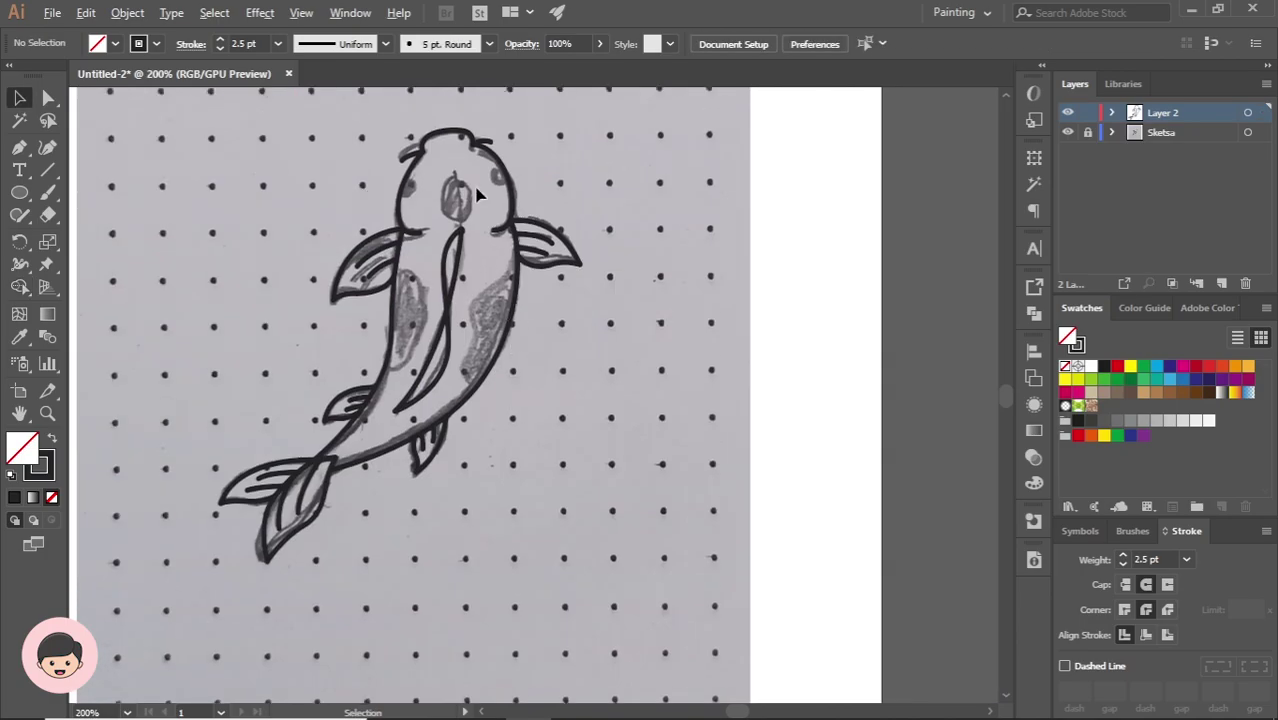
scroll(431, 165, up, 4)
key(l)
drag(360, 251, 400, 321)
key(v)
drag(410, 326, 400, 333)
Give the eye a solid black fill without a stroke and place a copy over the sketched right eye
key(i)
shift+click(337, 246)
key(v)
click(435, 287)
mouse_move(359, 288)
mouse_down()
mouse_move(318, 288)
mouse_move(690, 272)
mouse_move(701, 298)
mouse_up()
click(277, 268)
click(353, 288)
key(x)
key(slash)
click(400, 290)
drag(677, 272, 724, 259)
click(800, 250)
Review the complete traced koi line art against the sketch
scroll(745, 244, down, 2)
scroll(437, 278, down, 1)
scroll(595, 338, down, 3)
key(ctrl+0)
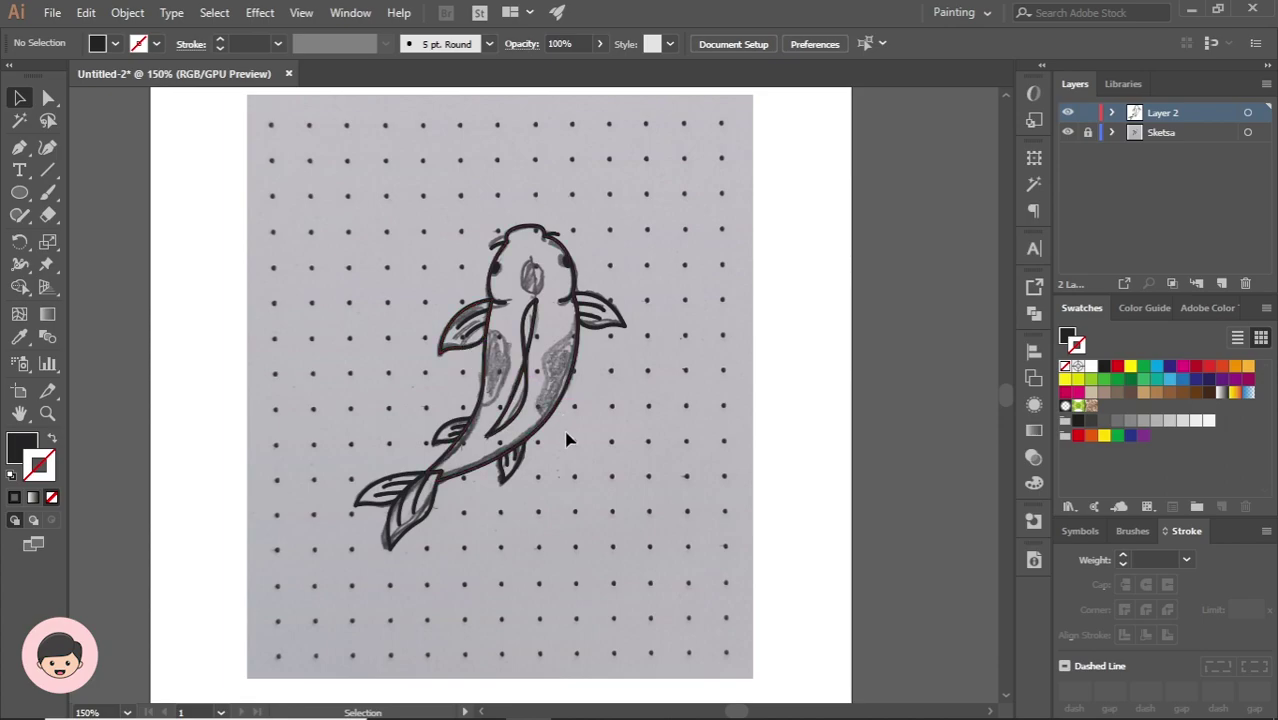
scroll(555, 467, up, 1)
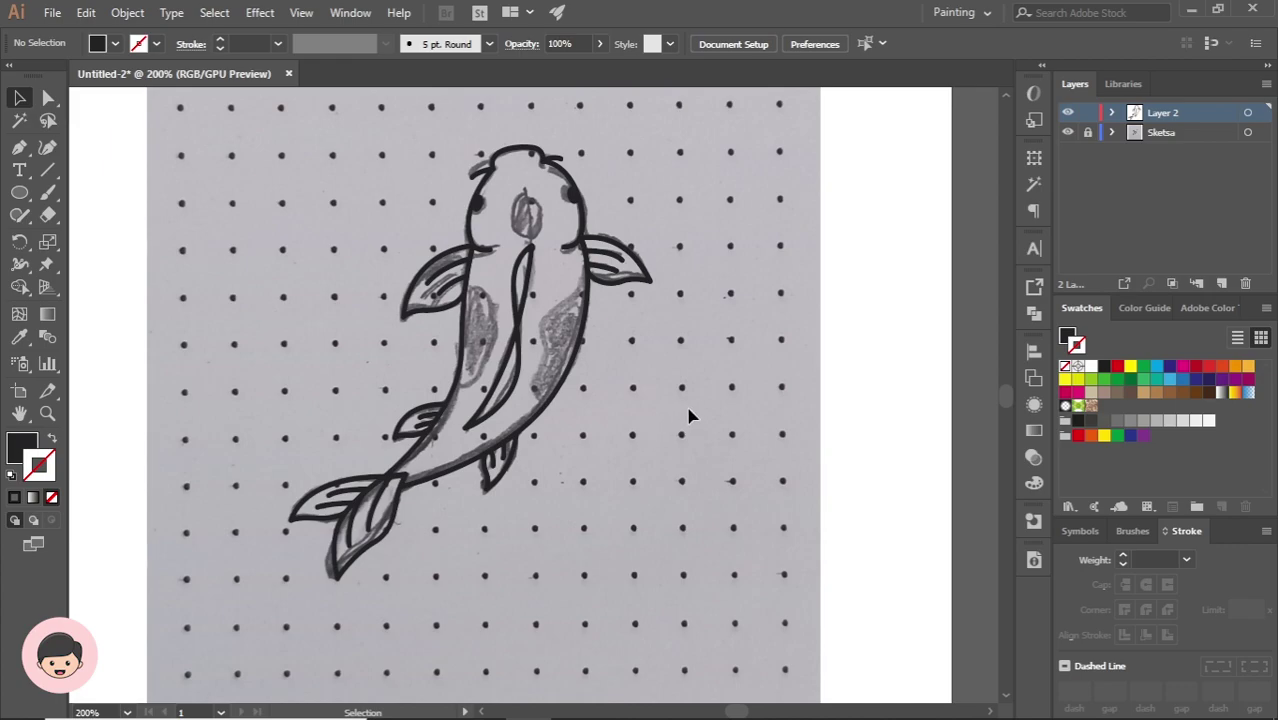
mouse_move(725, 408)
mouse_down()
mouse_move(690, 402)
mouse_move(670, 415)
mouse_up()
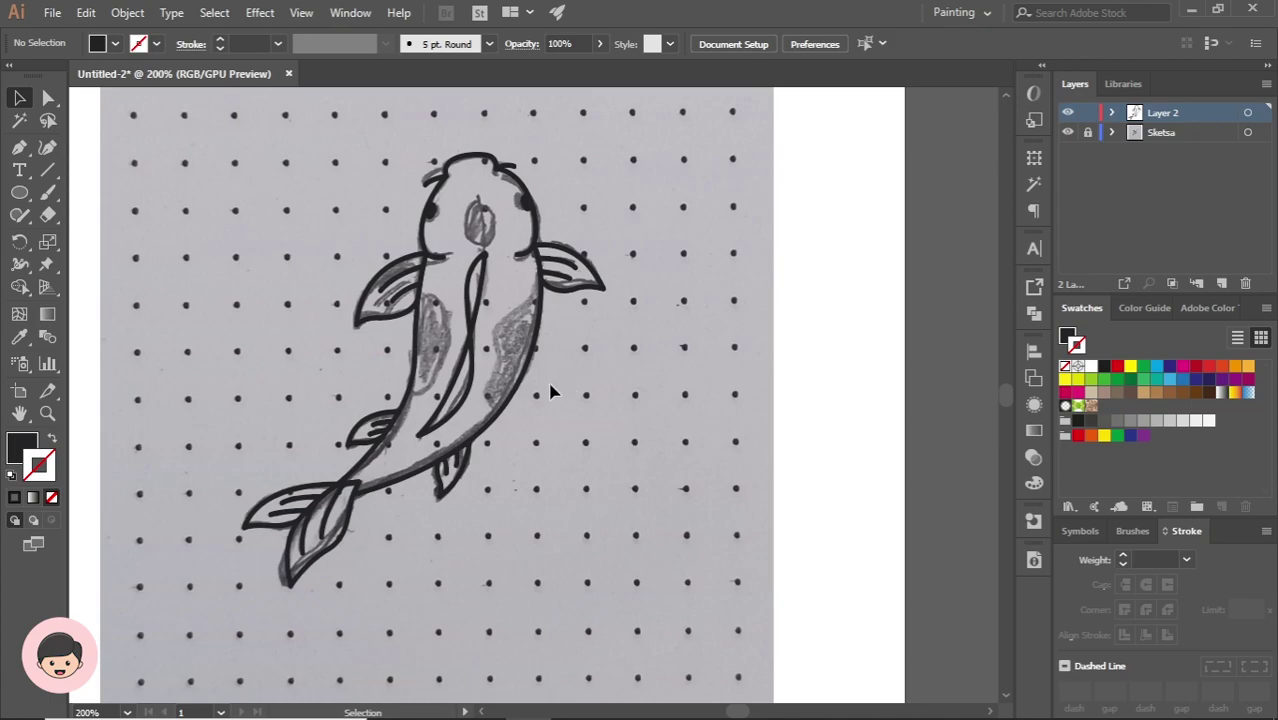
scroll(532, 490, down, 1)
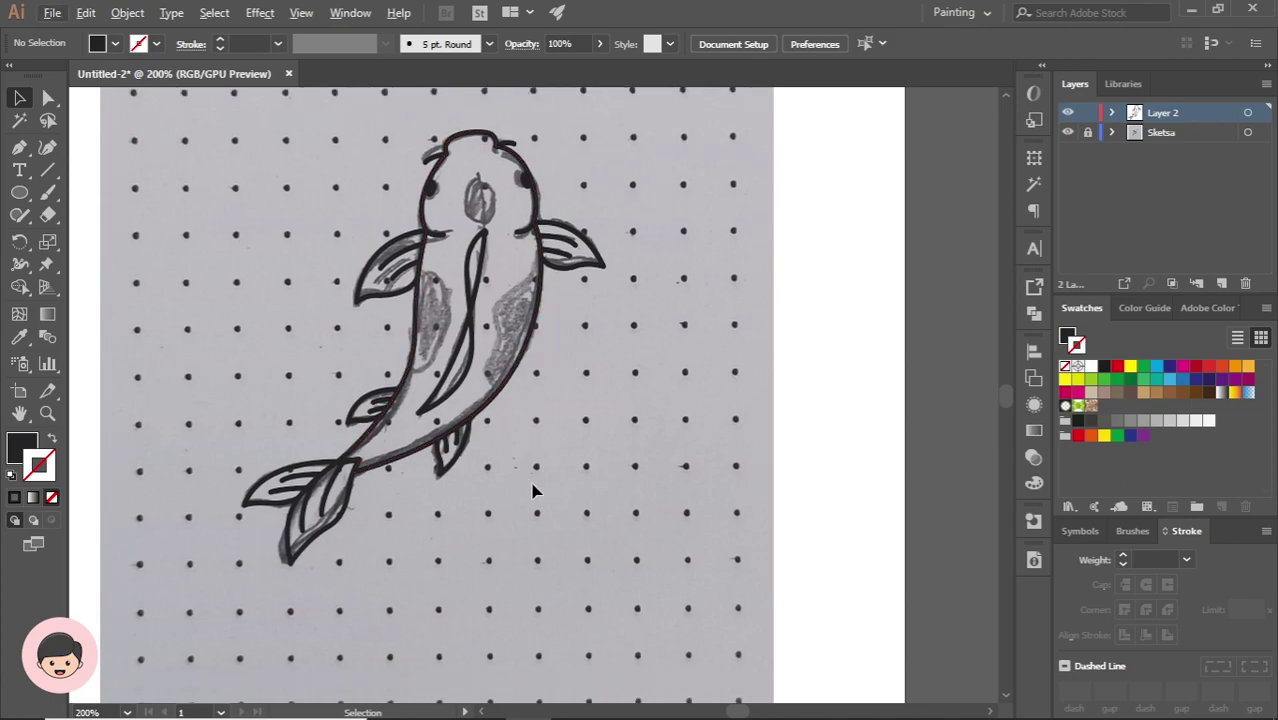
scroll(474, 456, down, 1)
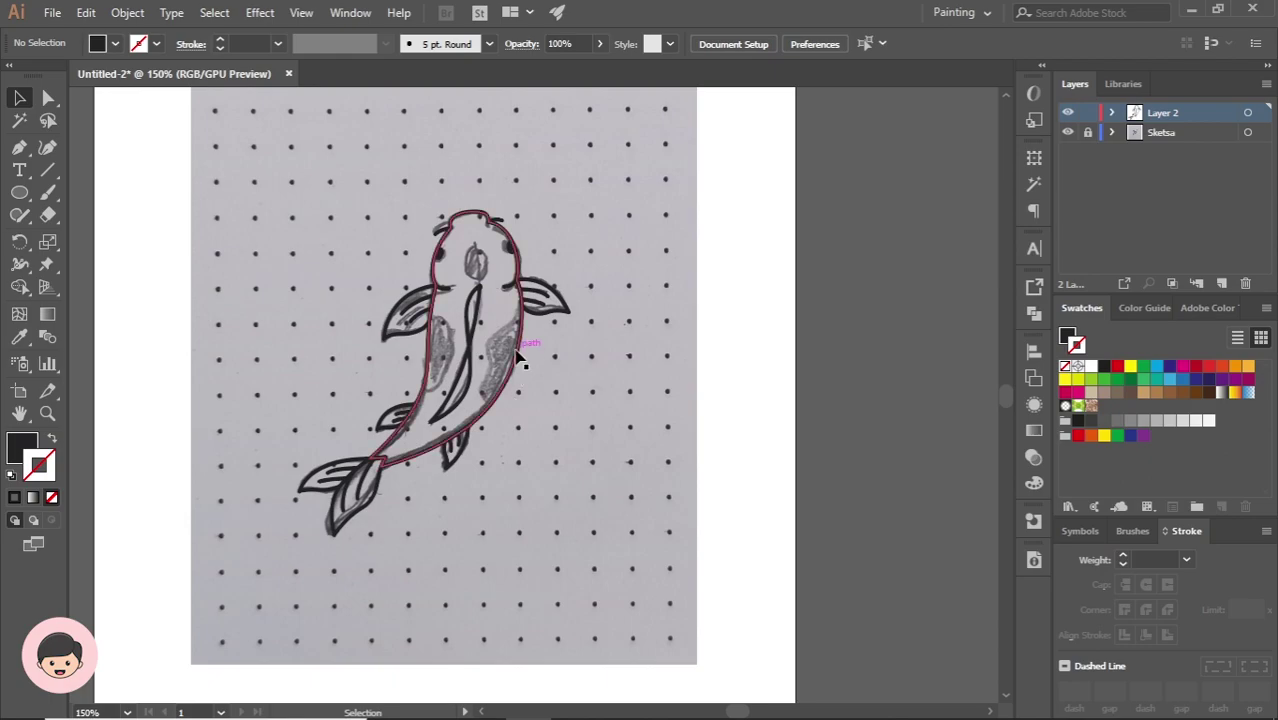
scroll(512, 352, up, 2)
scroll(517, 430, up, 1)
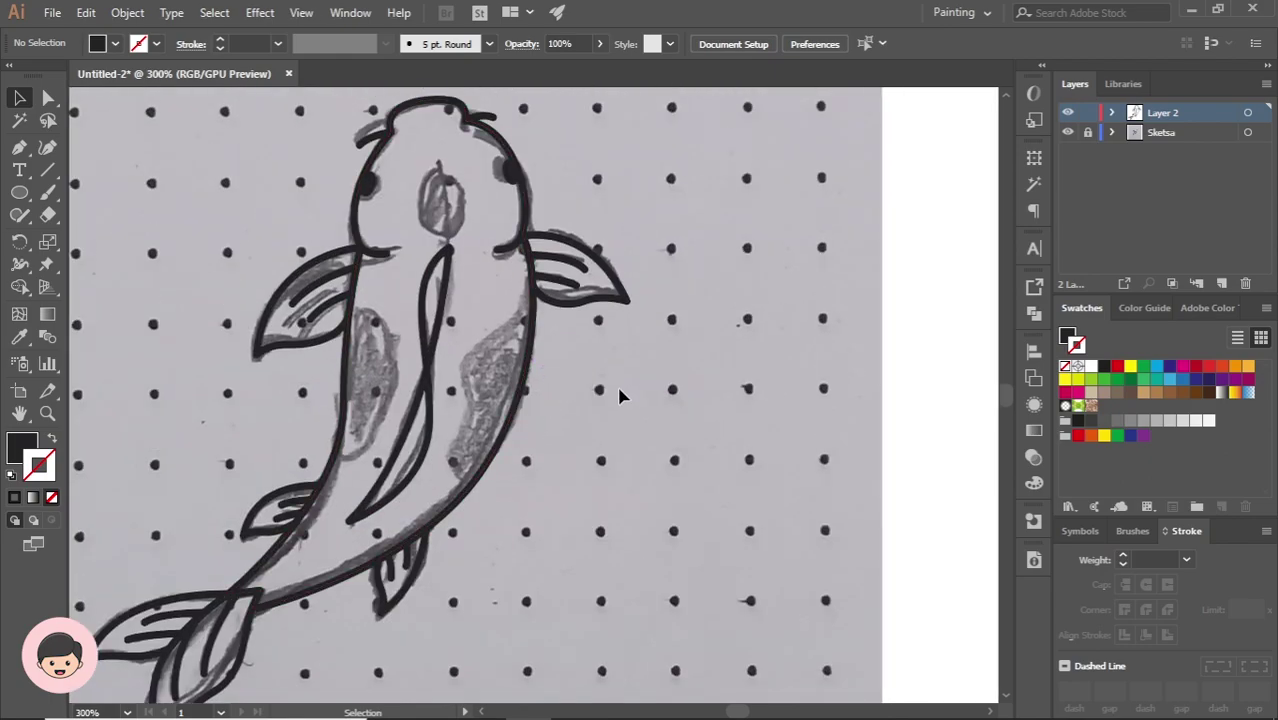
Move the closed body outline away from the fins to check its shape, and undo the move
drag(522, 368, 638, 380)
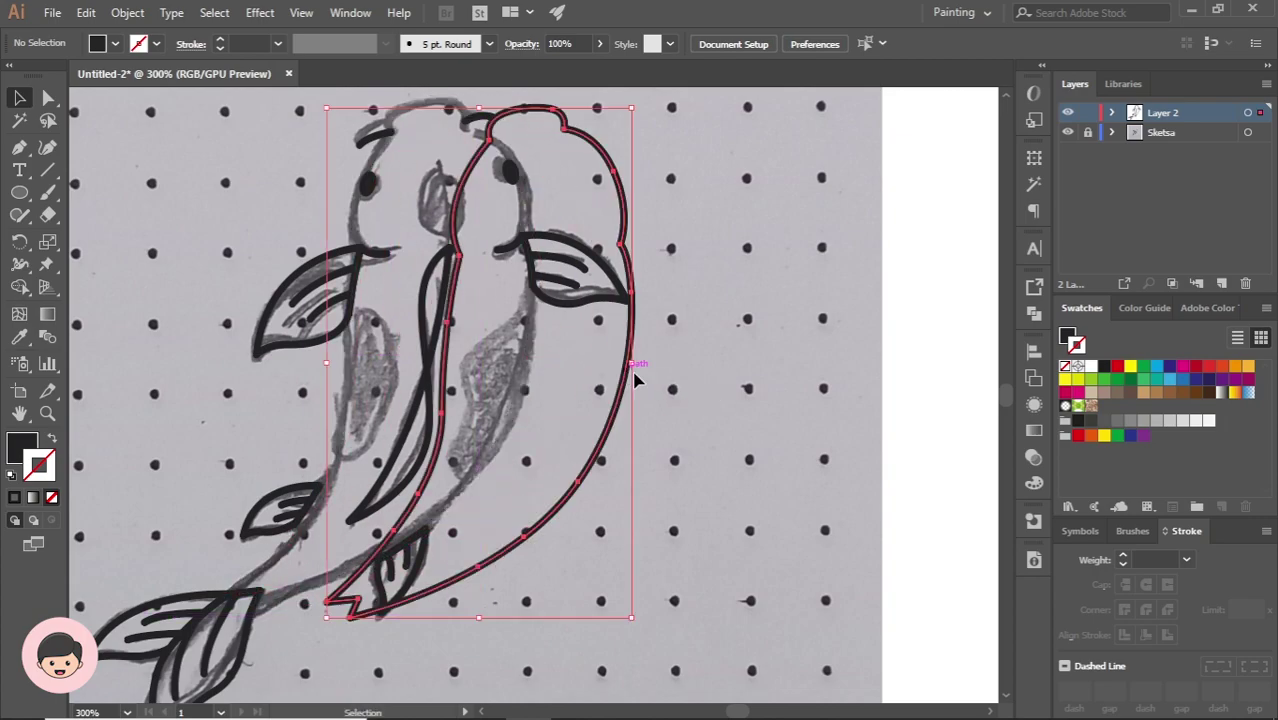
key(ctrl+z)
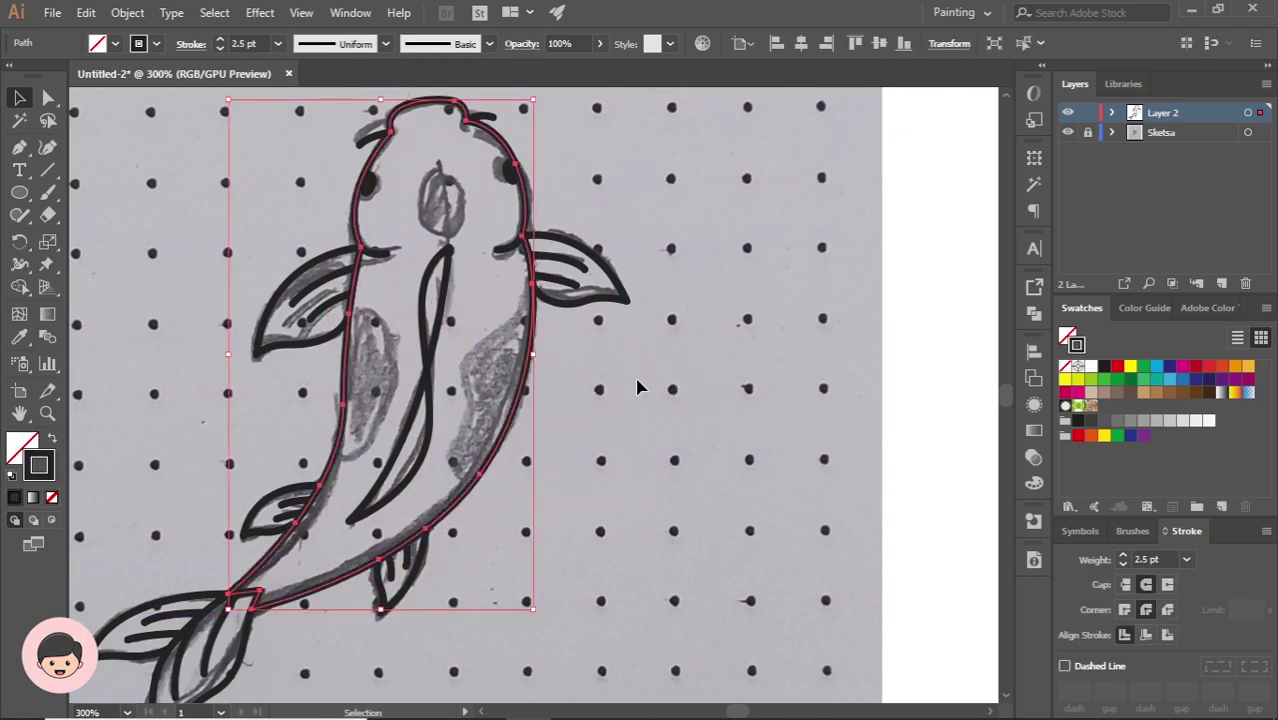
click(640, 390)
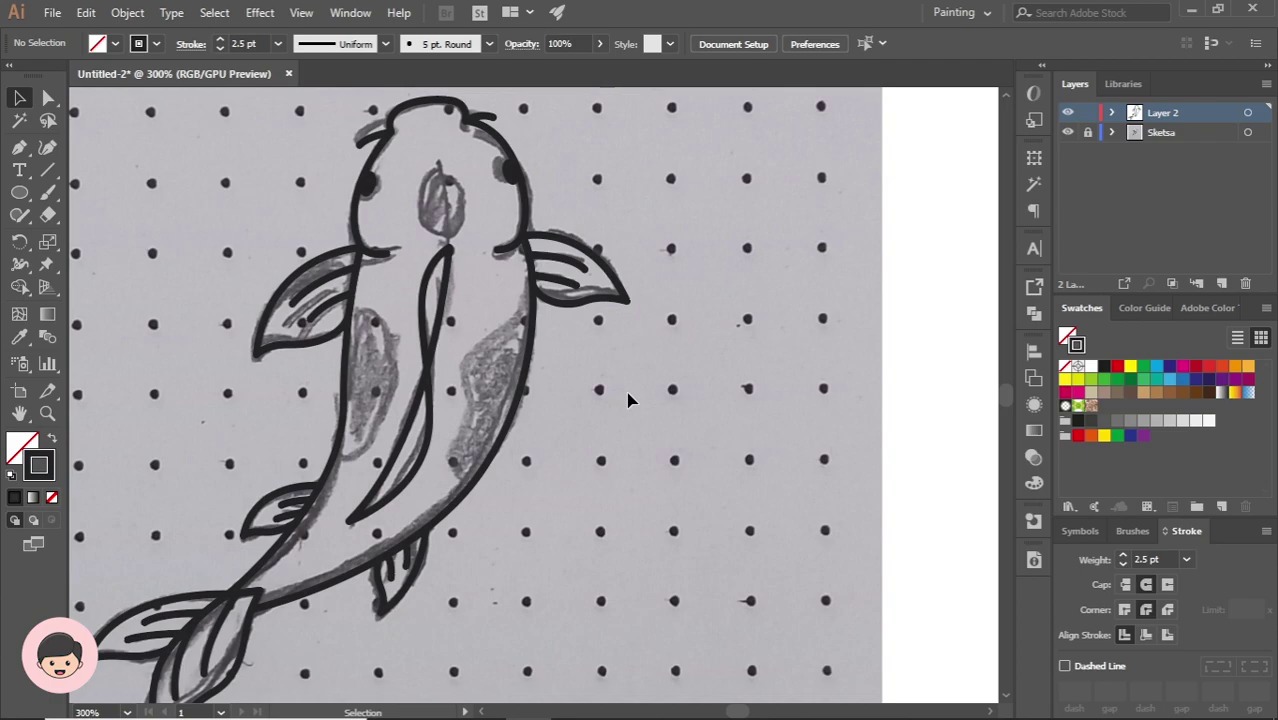
Give the koi's closed body outline a white fill and remove its stroke
click(532, 368)
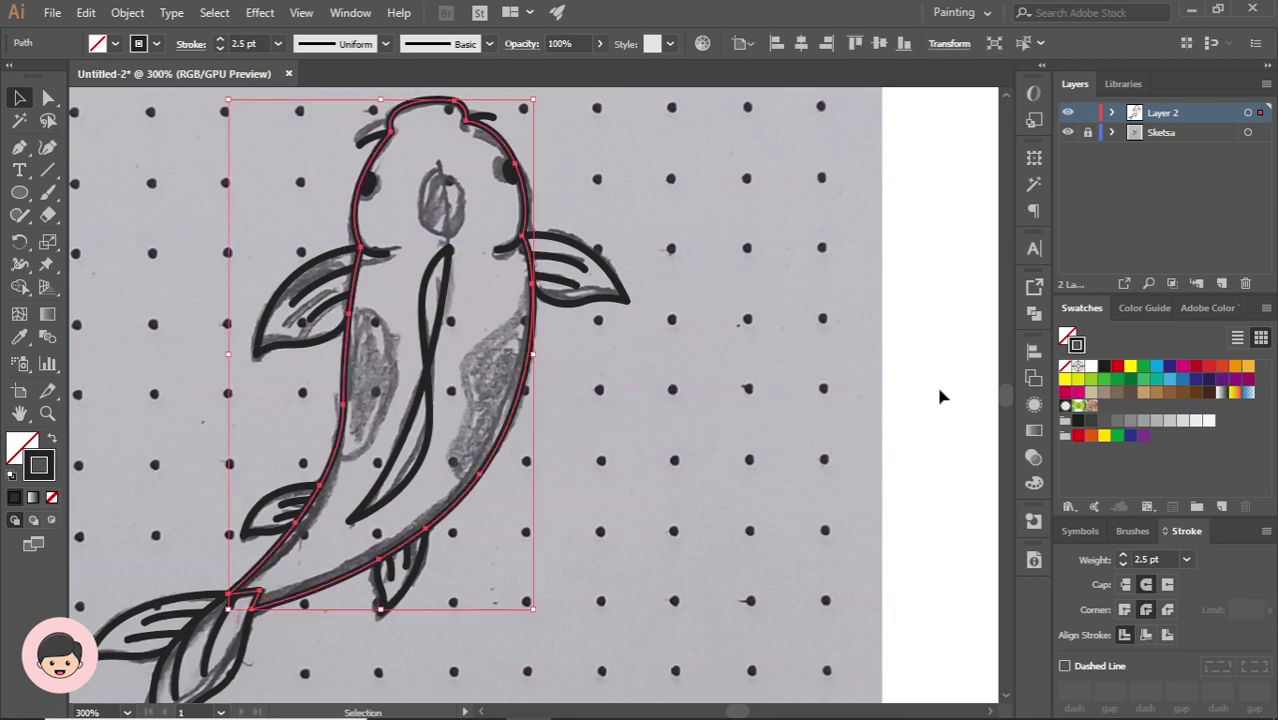
click(1066, 338)
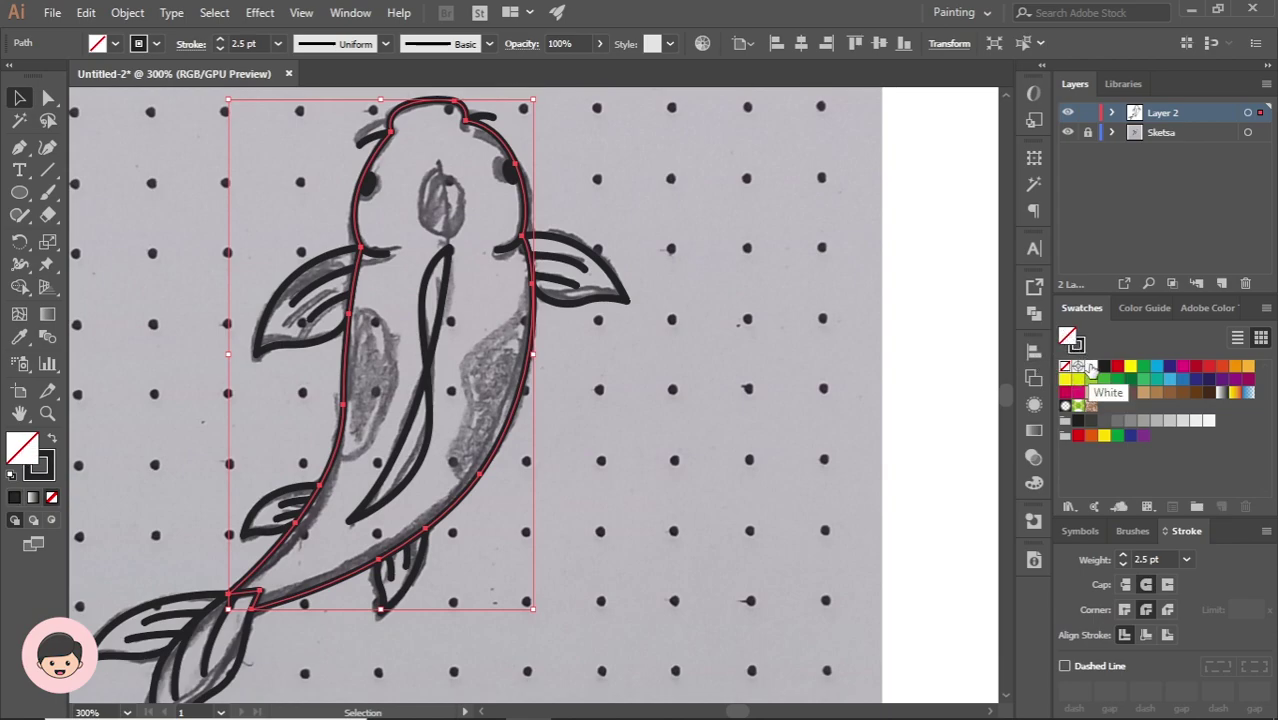
click(1091, 367)
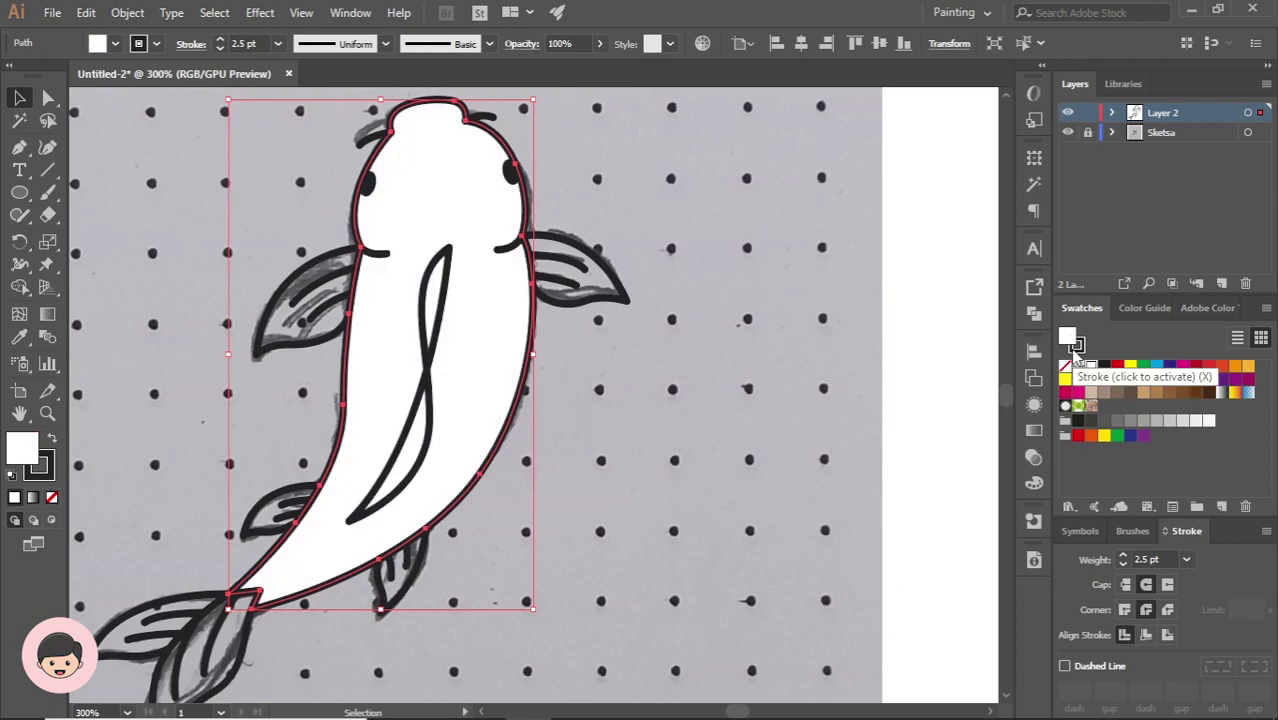
click(1077, 345)
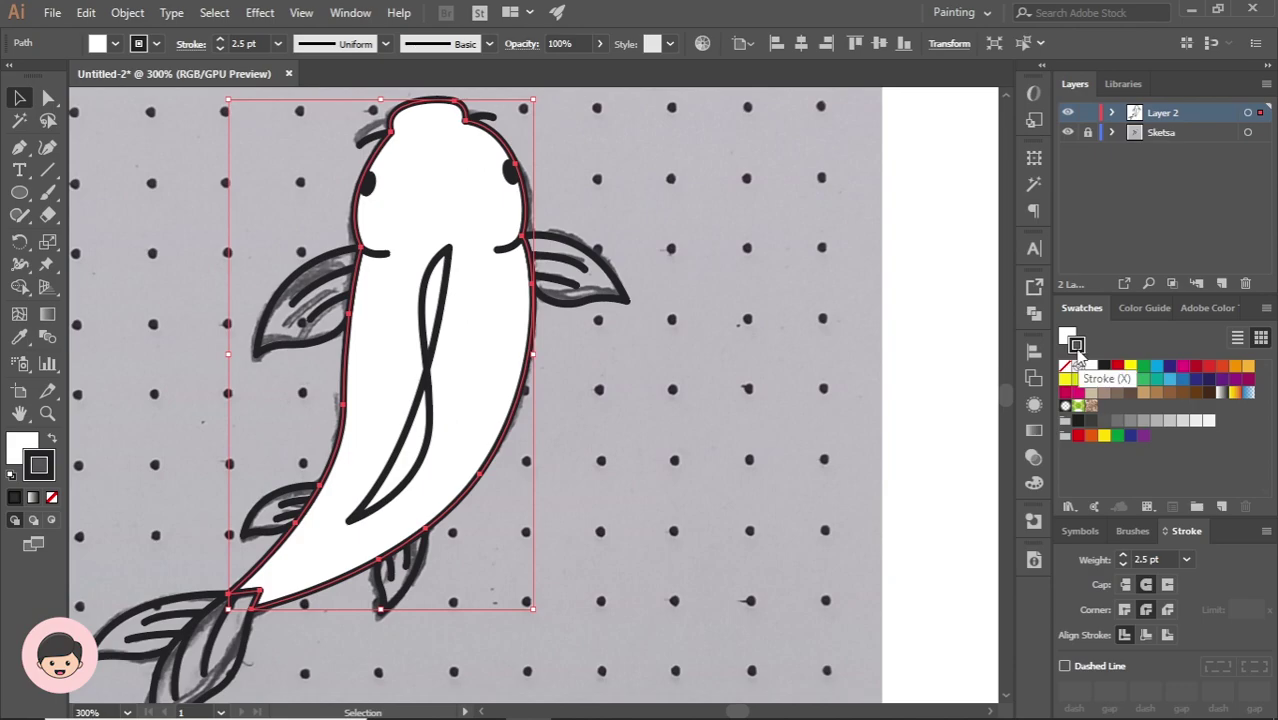
click(1066, 367)
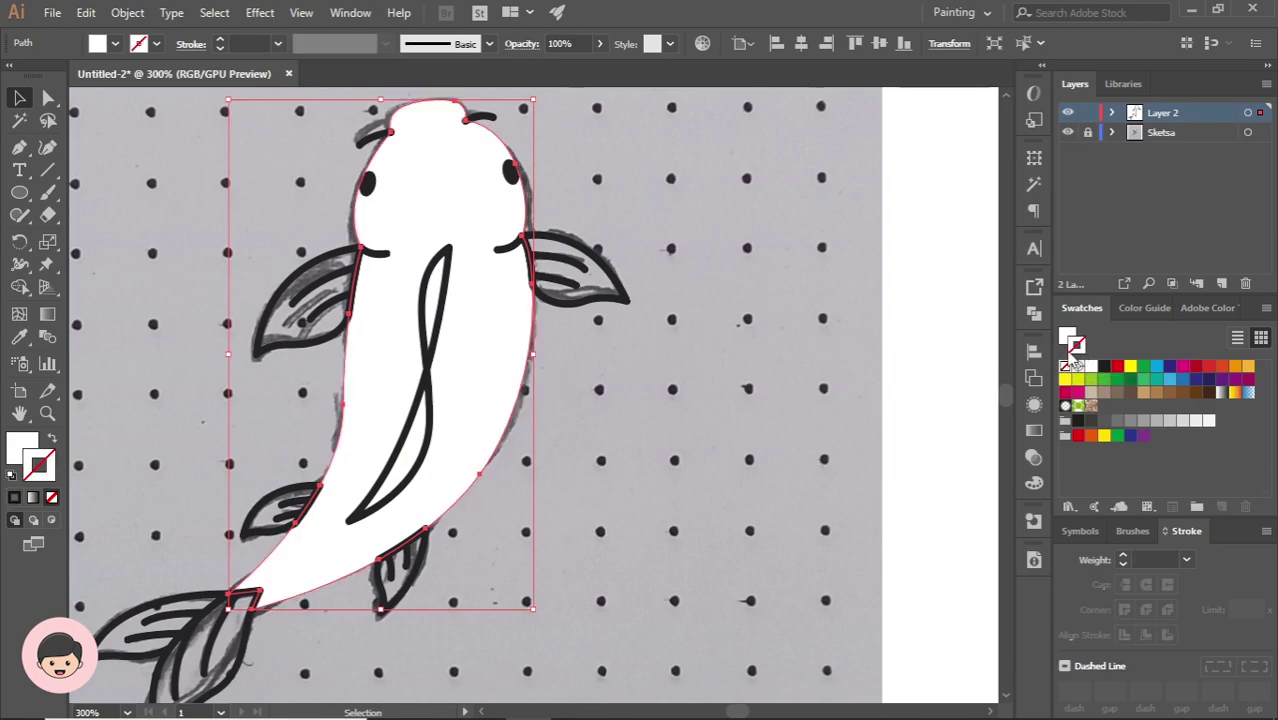
click(801, 331)
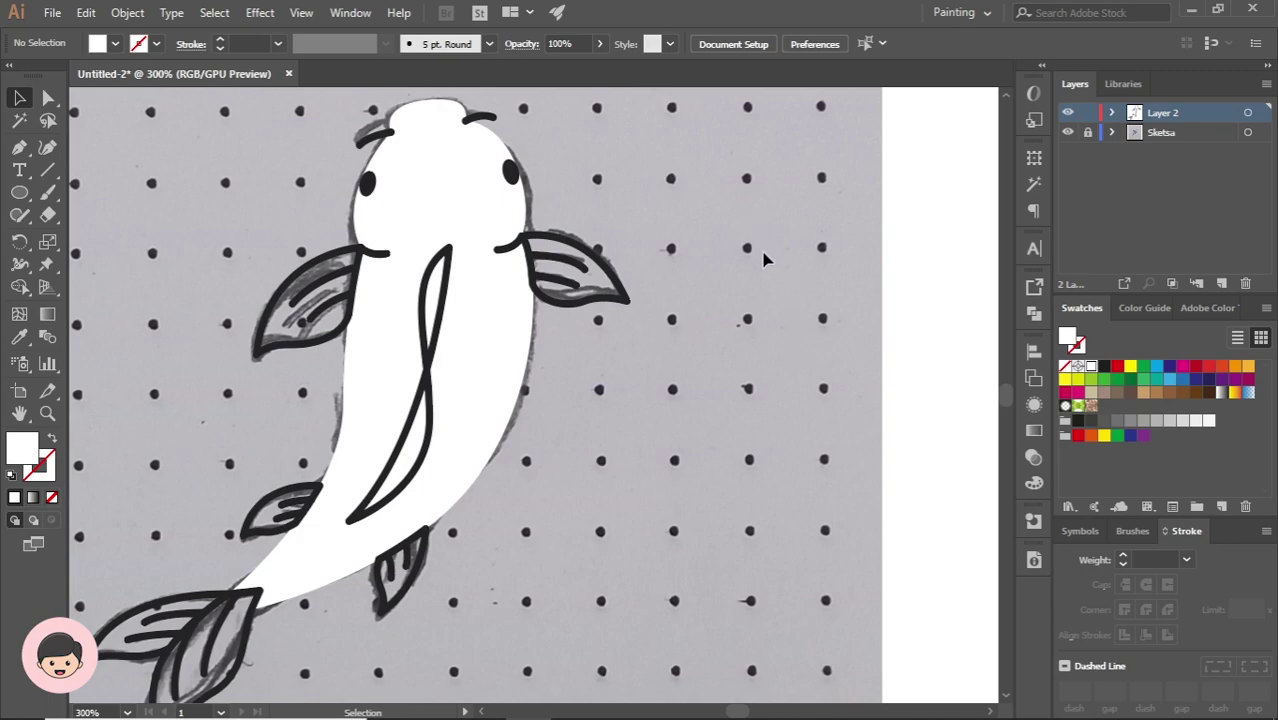
Paste the copied black body outline in place over the white body fill
key(ctrl)
key(ctrl+v)
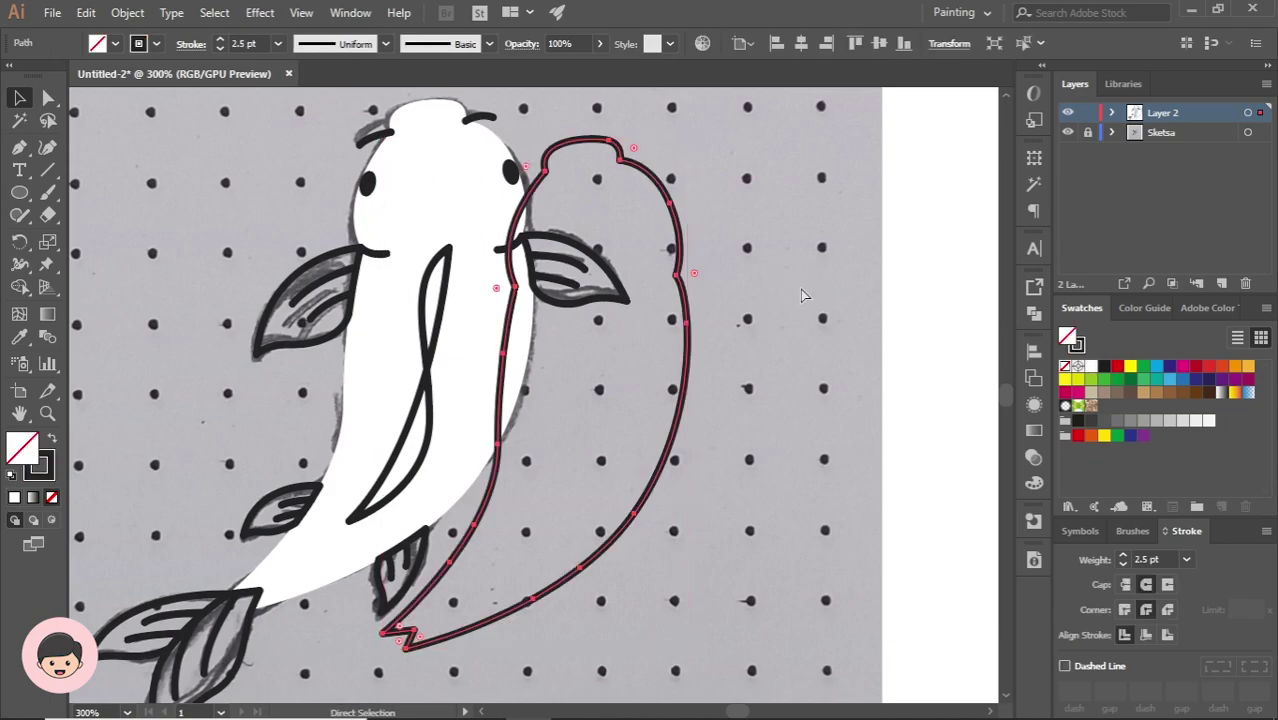
key(ctrl+z)
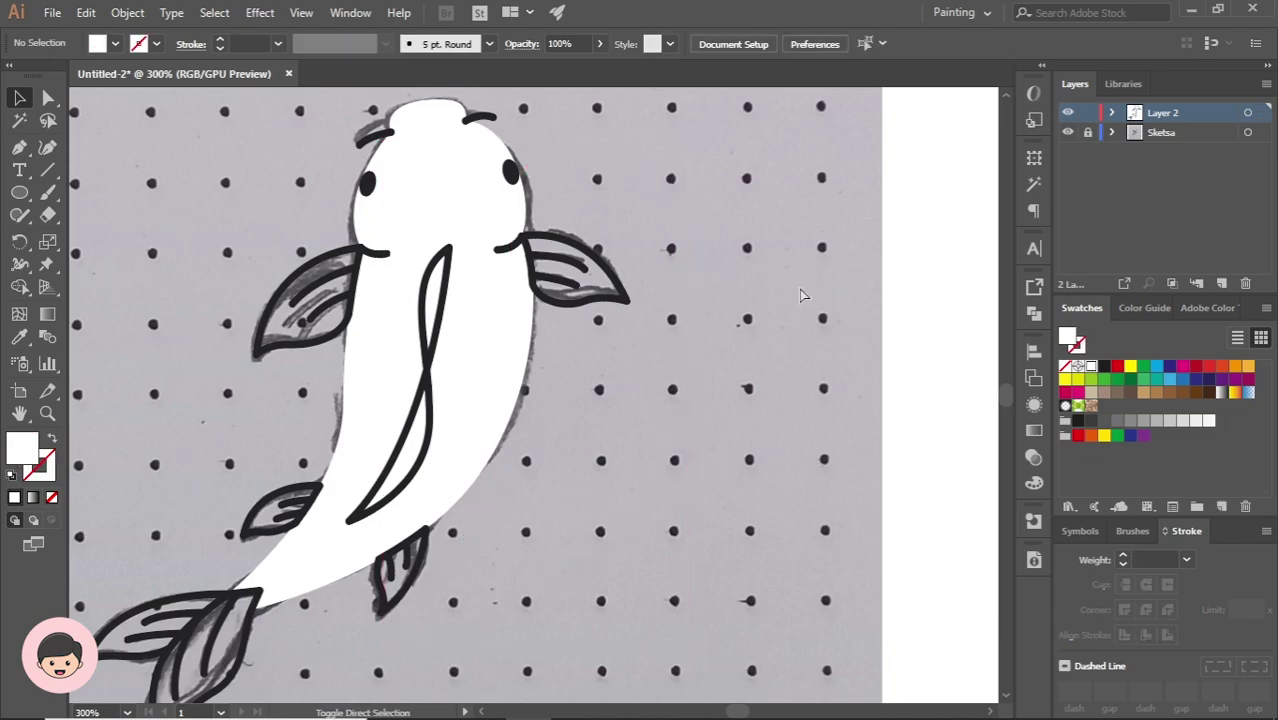
key(ctrl+shift+v)
click(730, 273)
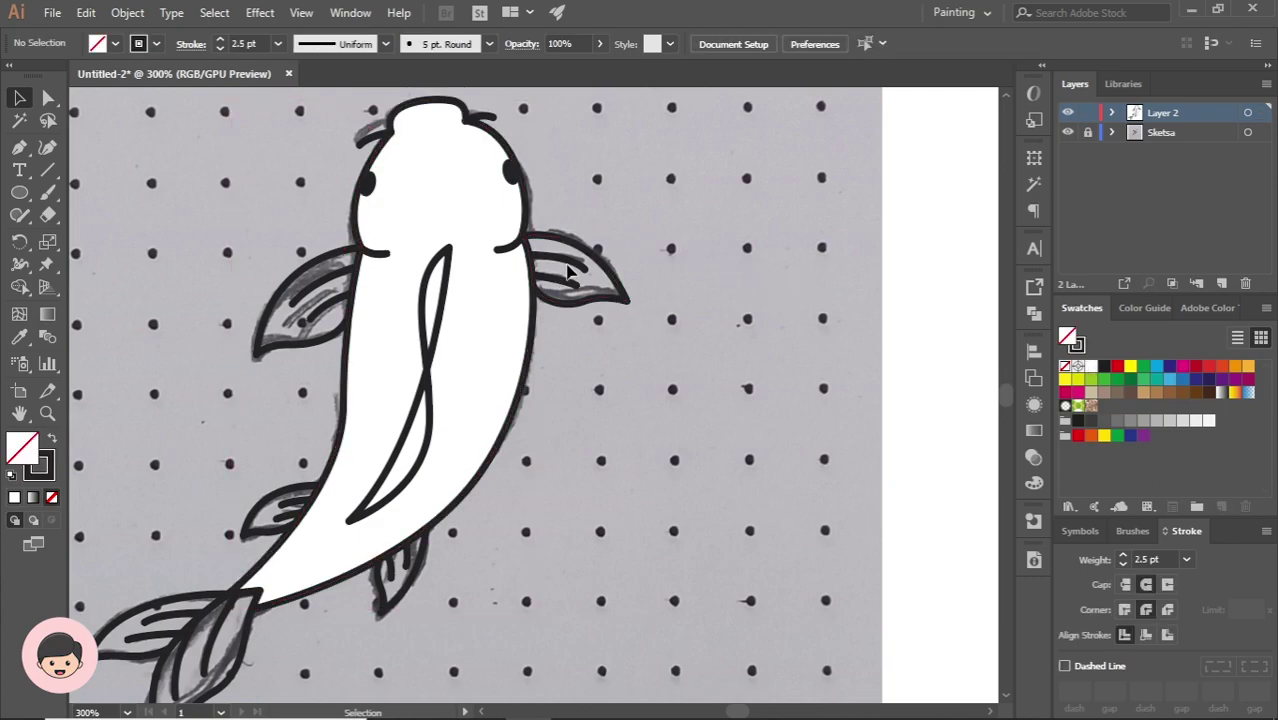
Fill the long fin shape along the koi's back with white, keeping its black stroke
scroll(567, 190, down, 1)
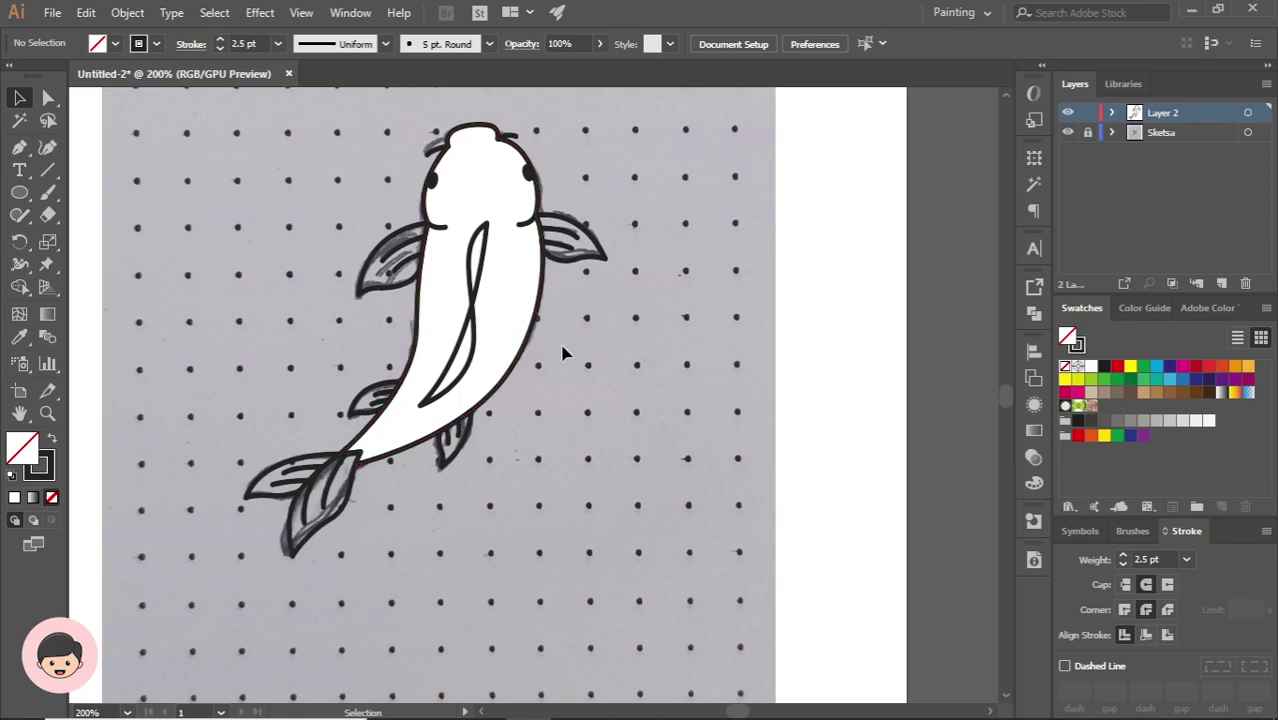
key(space)
drag(557, 372, 633, 360)
alt+scroll(643, 320, up, 1)
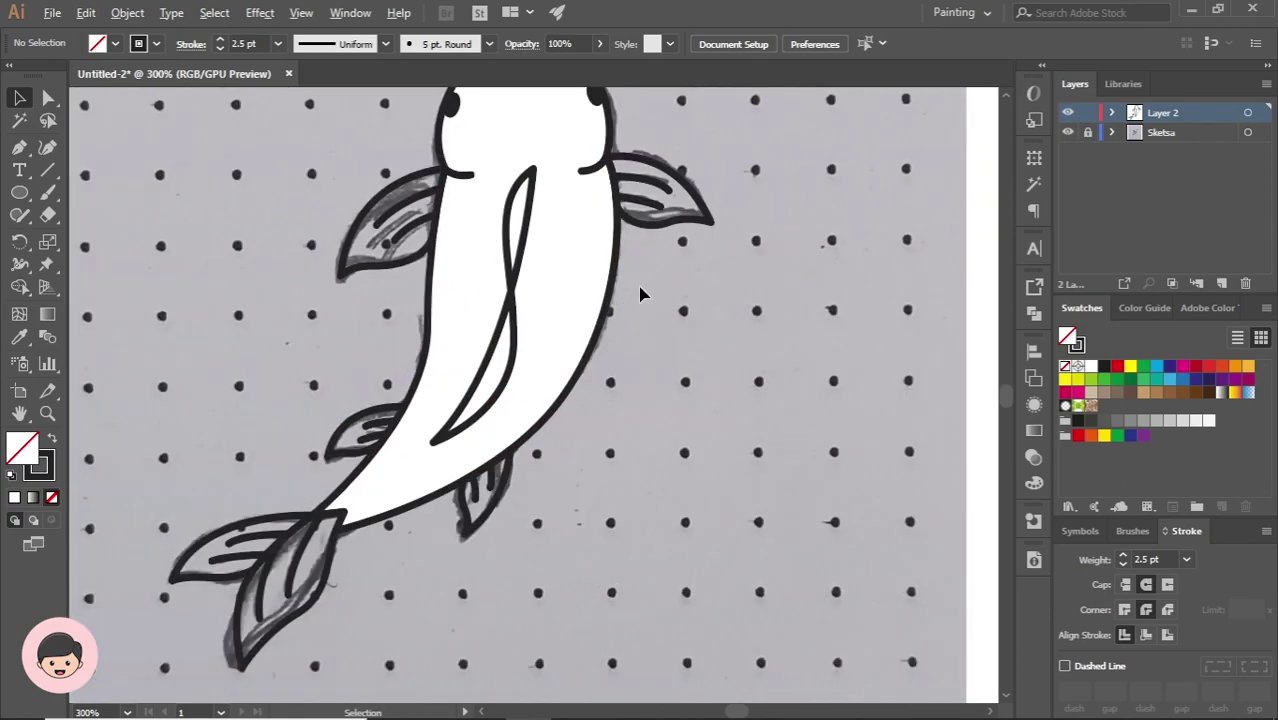
scroll(676, 285, up, 1)
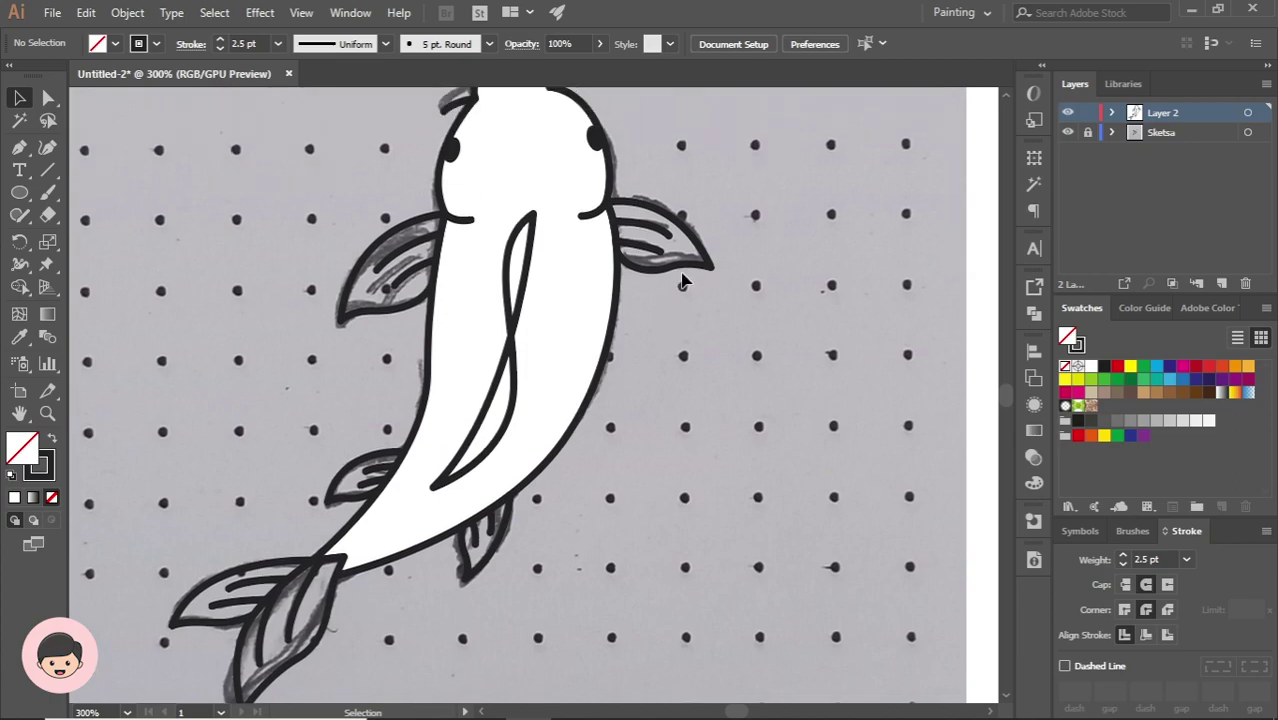
alt+scroll(694, 293, down, 1)
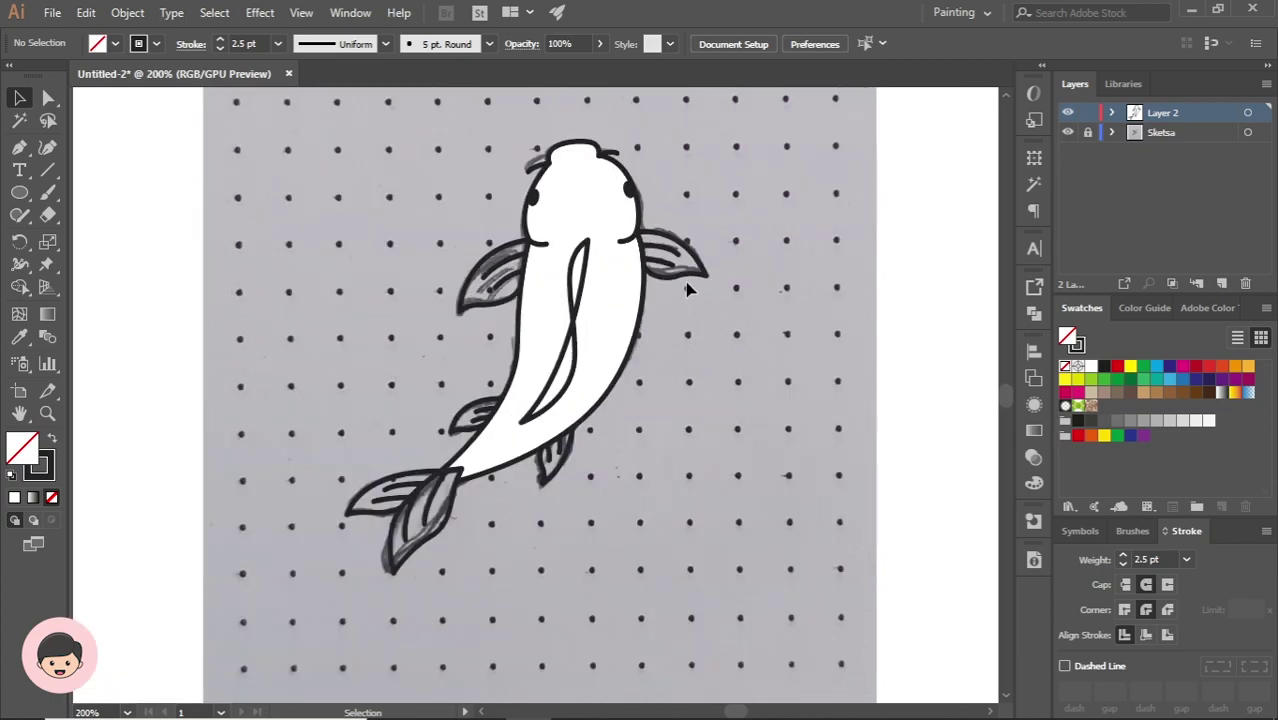
drag(577, 304, 623, 296)
key(ctrl+z)
key(a)
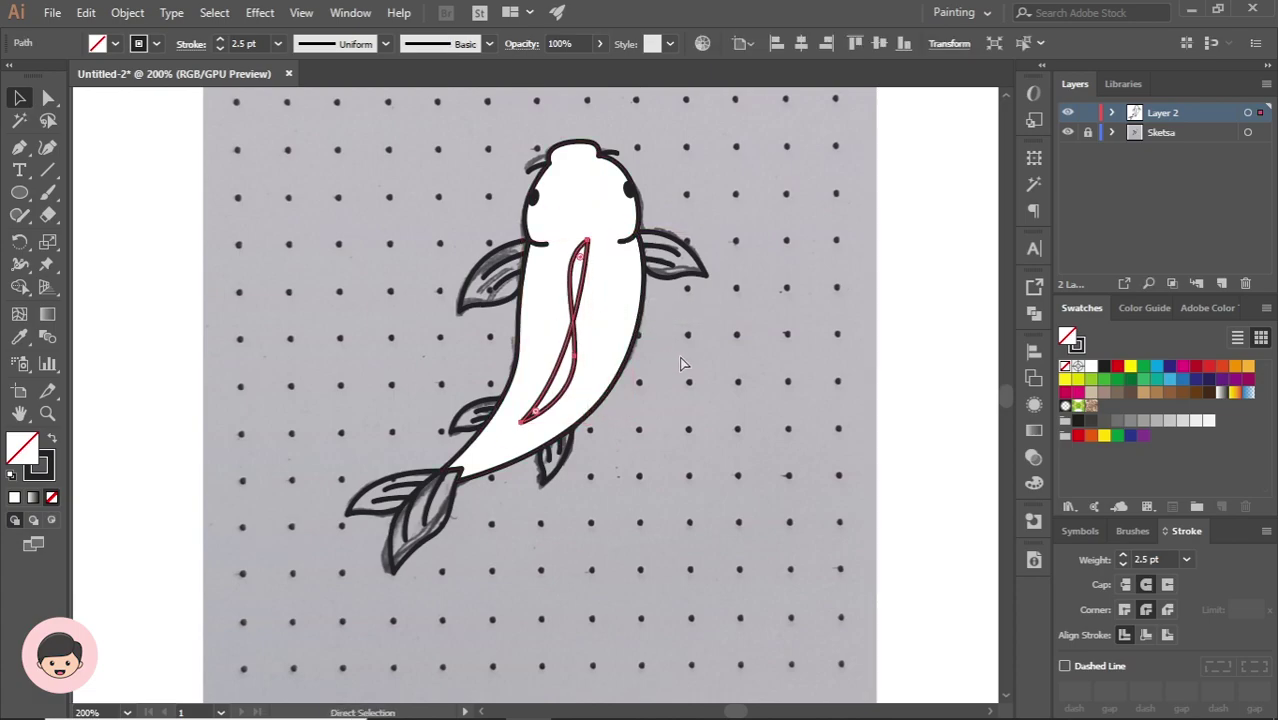
click(1089, 366)
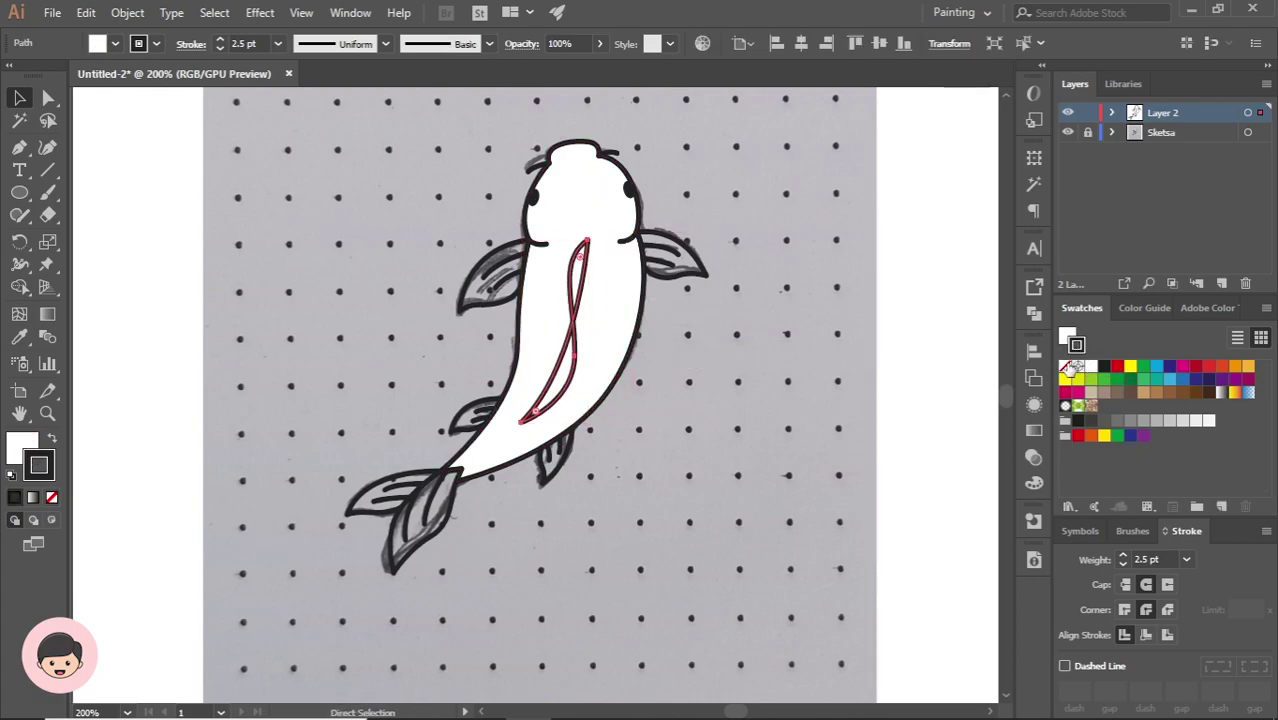
click(893, 371)
Apply the body's white strokeless fill to the side fins and tail, and place their black outlines back on top
mouse_move(708, 232)
mouse_down()
mouse_move(705, 277)
mouse_move(456, 314)
mouse_move(428, 486)
mouse_up()
key(i)
click(590, 380)
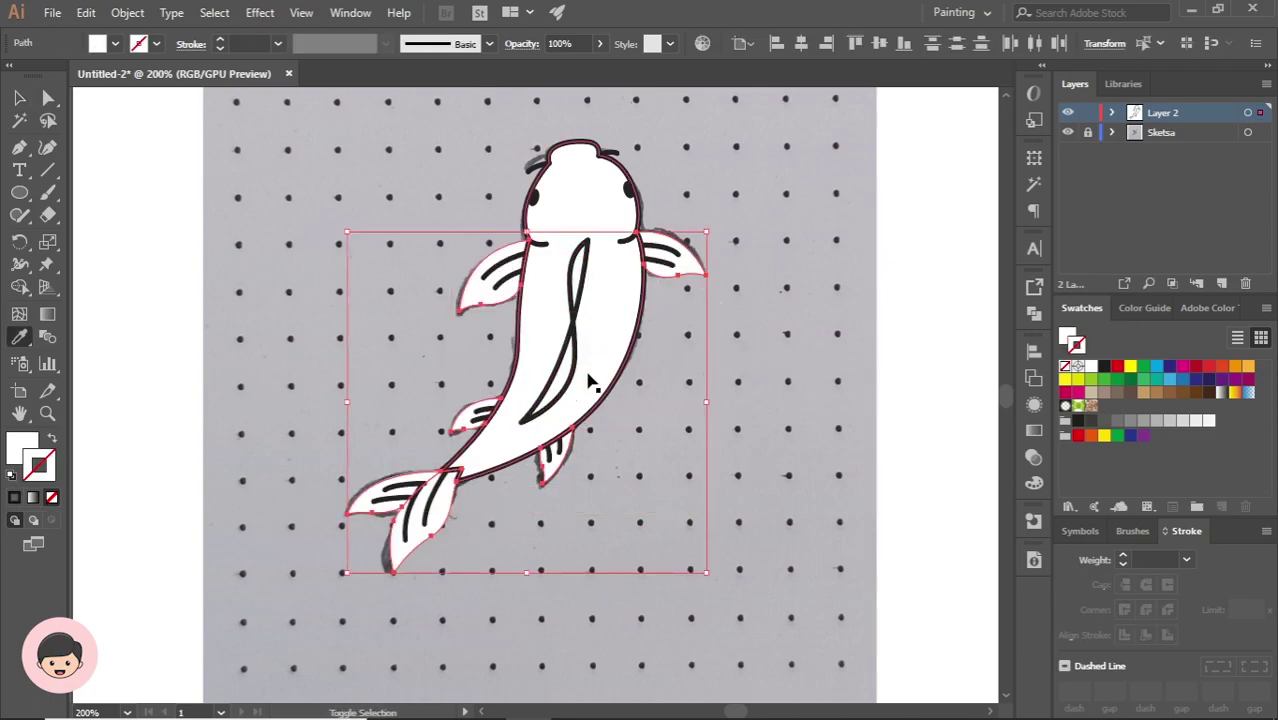
key(ctrl+shift+[)
Select the white fill shapes of the body, side fins and tail together
key(v)
click(665, 354)
click(535, 445)
scroll(551, 464, up, 2)
shift+click(568, 458)
shift+click(378, 387)
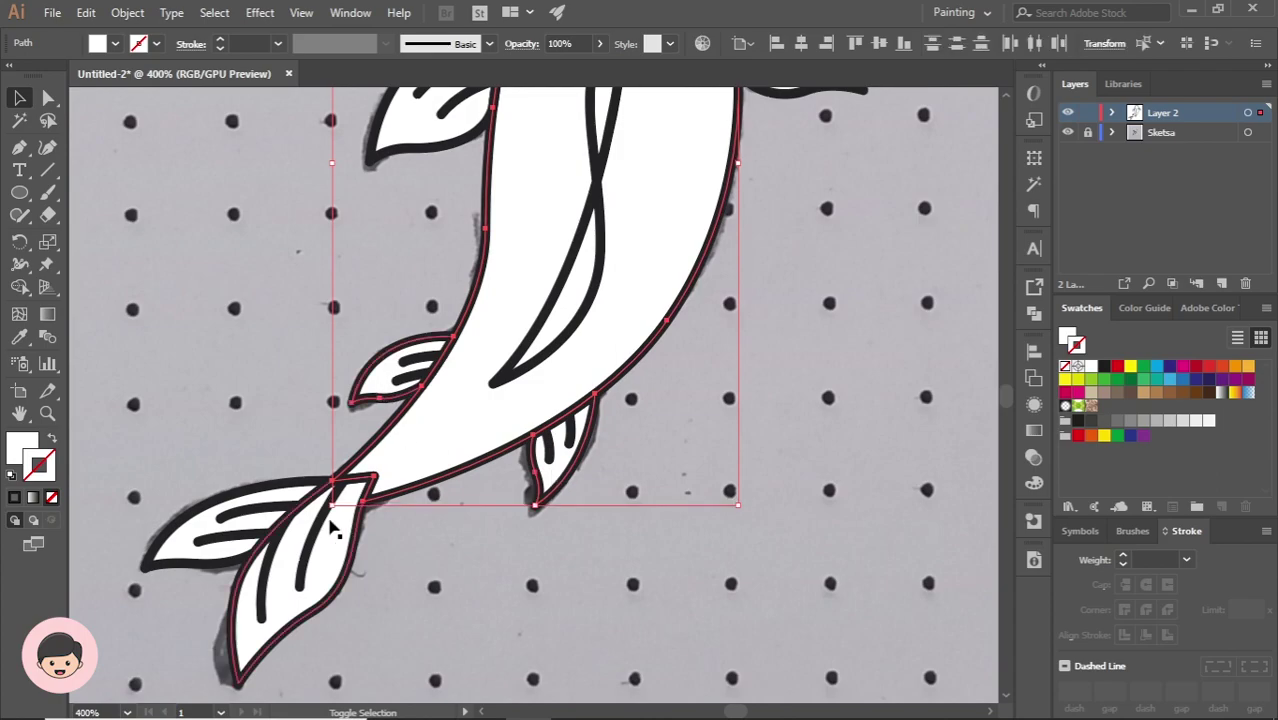
Try a pale yellow fill on the body, side fins and tail, and undo it
scroll(280, 650, down, 2)
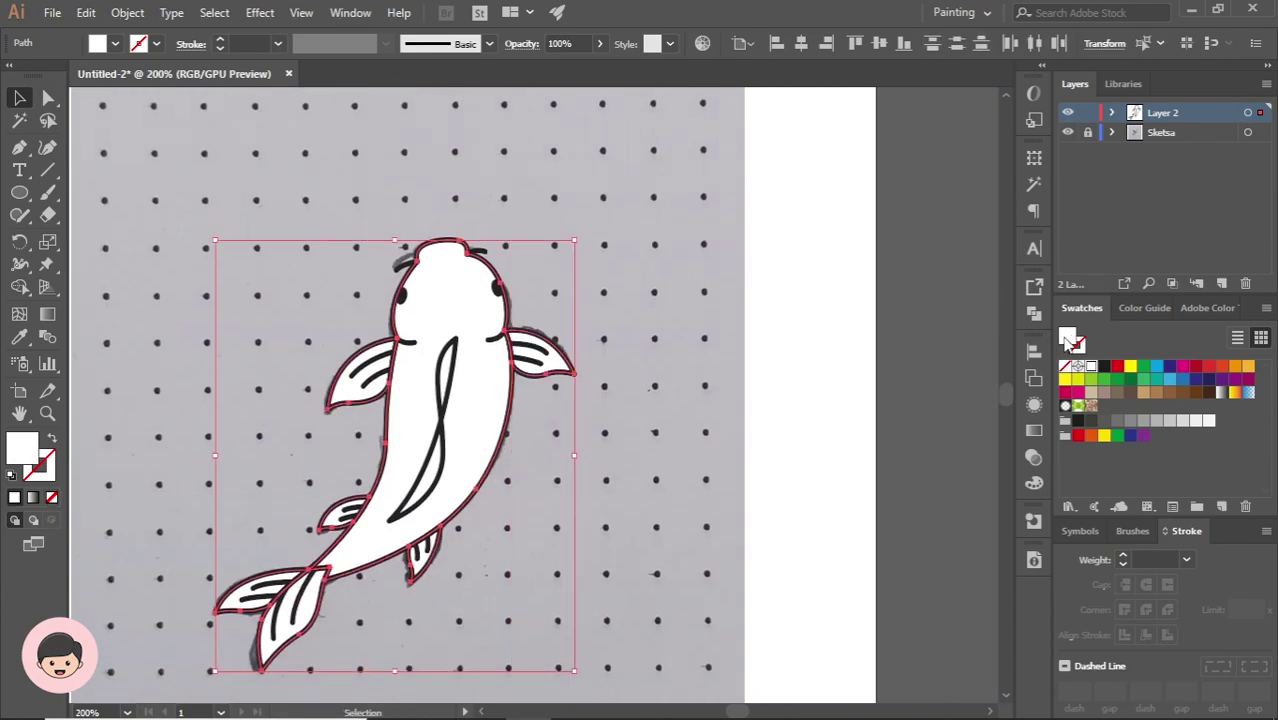
double_click(1066, 339)
click(476, 101)
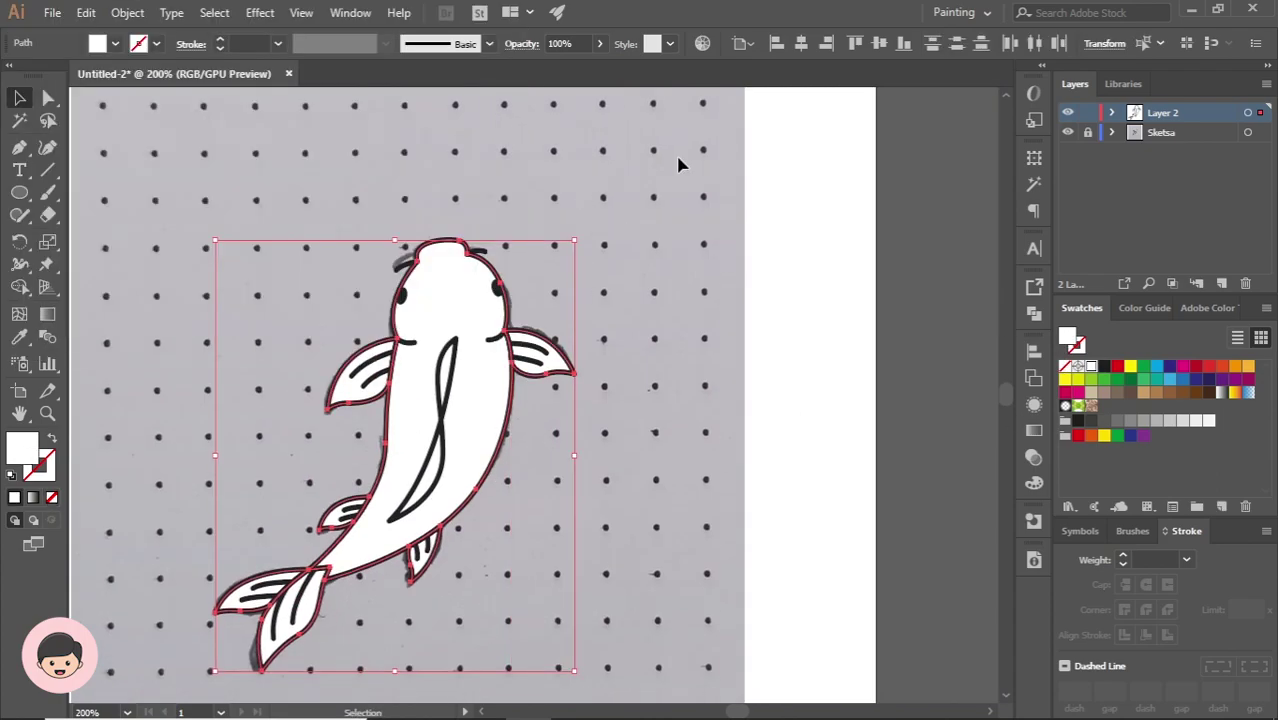
double_click(1070, 342)
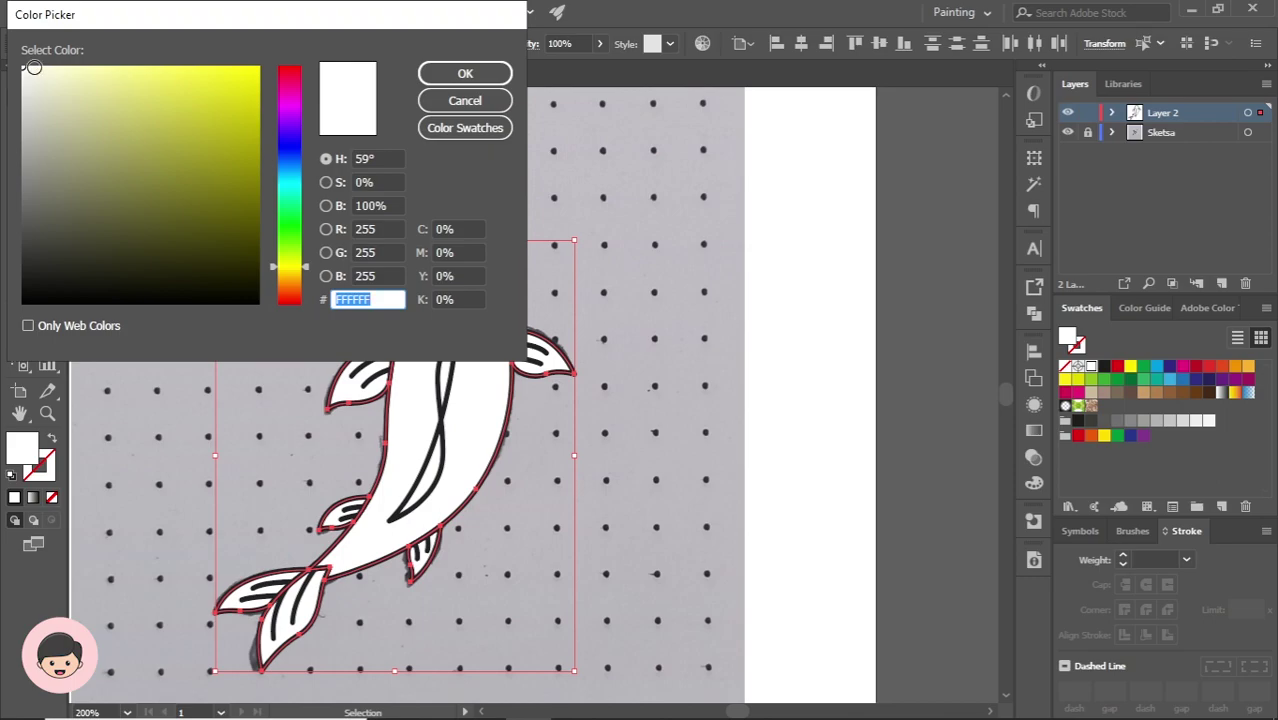
drag(33, 66, 58, 67)
click(458, 76)
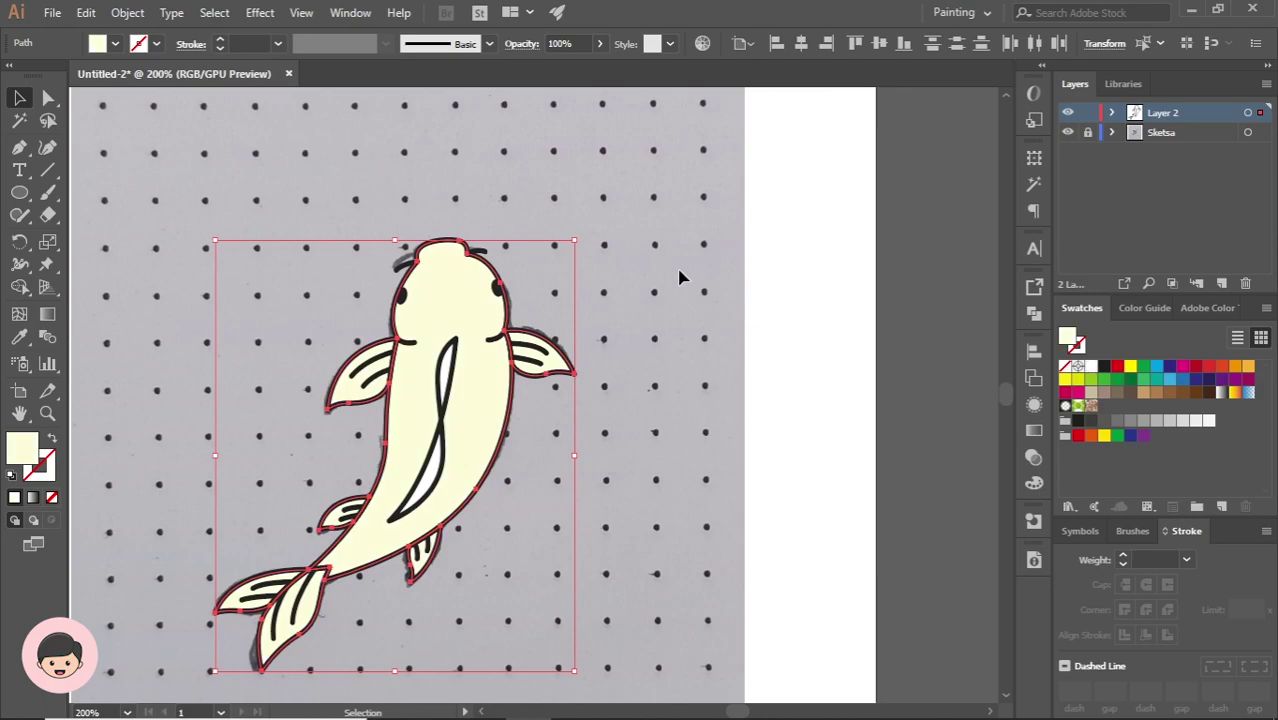
key(ctrl+z)
Include the back fin in the selection and set the fill of all the koi shapes to pale pink FFEEEE
shift+click(445, 378)
double_click(1069, 342)
drag(292, 105, 290, 66)
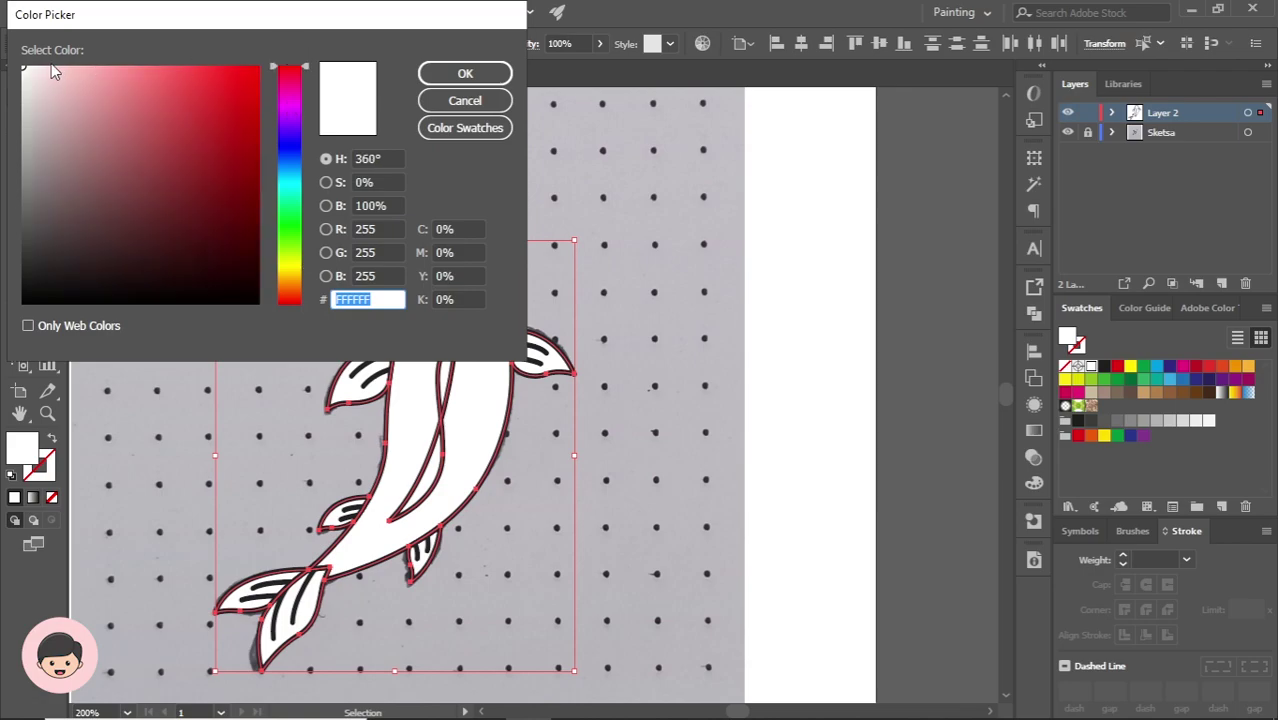
drag(30, 63, 37, 62)
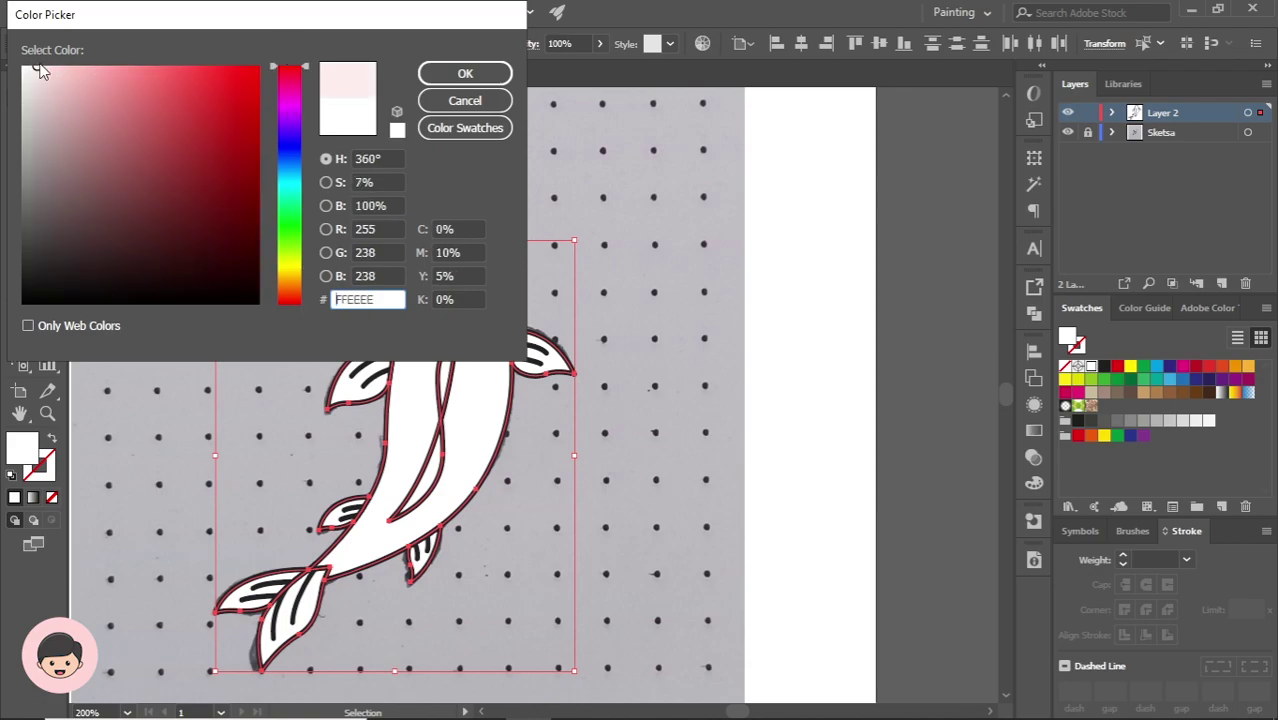
click(465, 76)
click(676, 302)
Switch the artwork to outline view so the sketch's shaded spots can be traced beneath the koi
scroll(587, 490, down, 3)
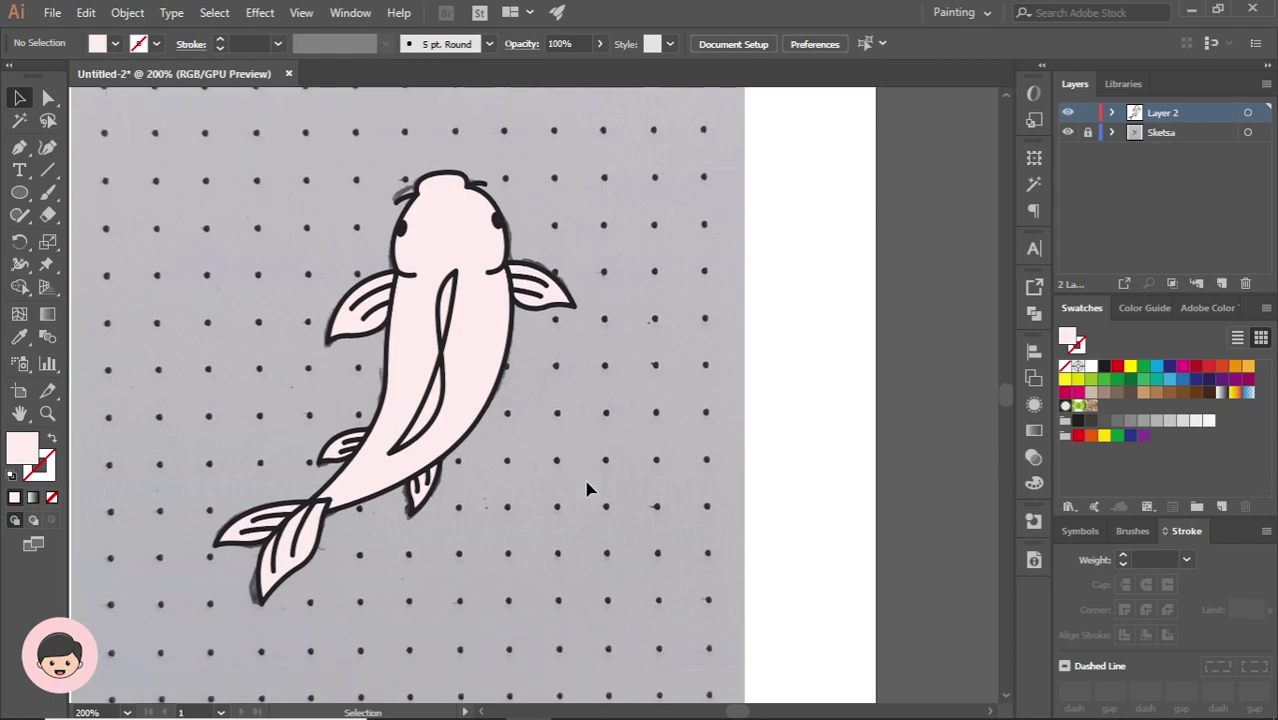
scroll(434, 357, up, 3)
scroll(562, 378, down, 3)
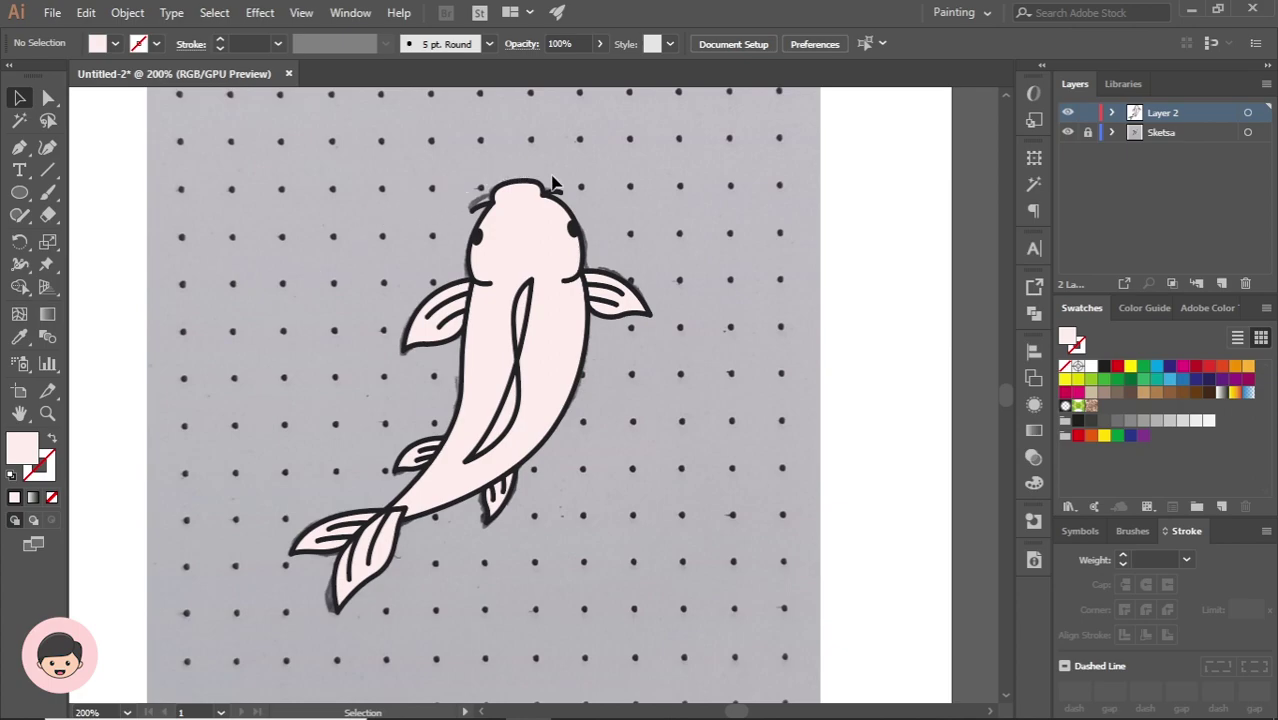
scroll(700, 249, right, 1)
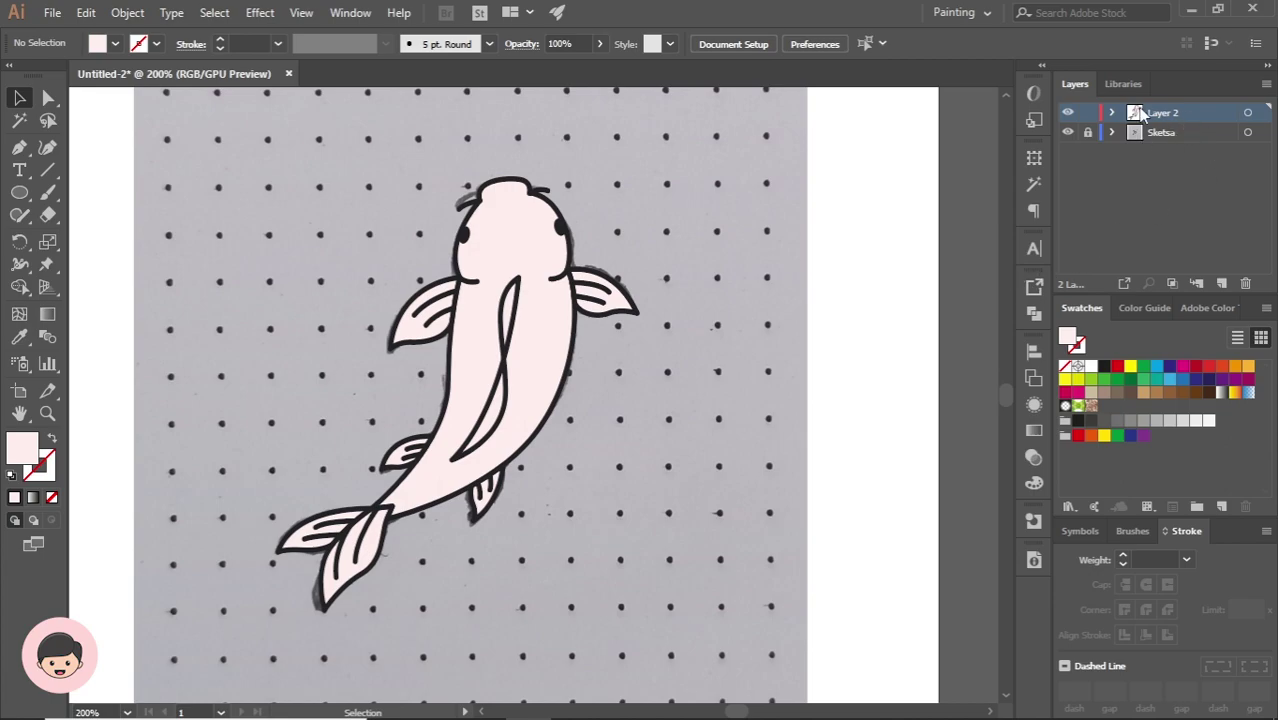
alt+click(1068, 116)
alt+click(1068, 116)
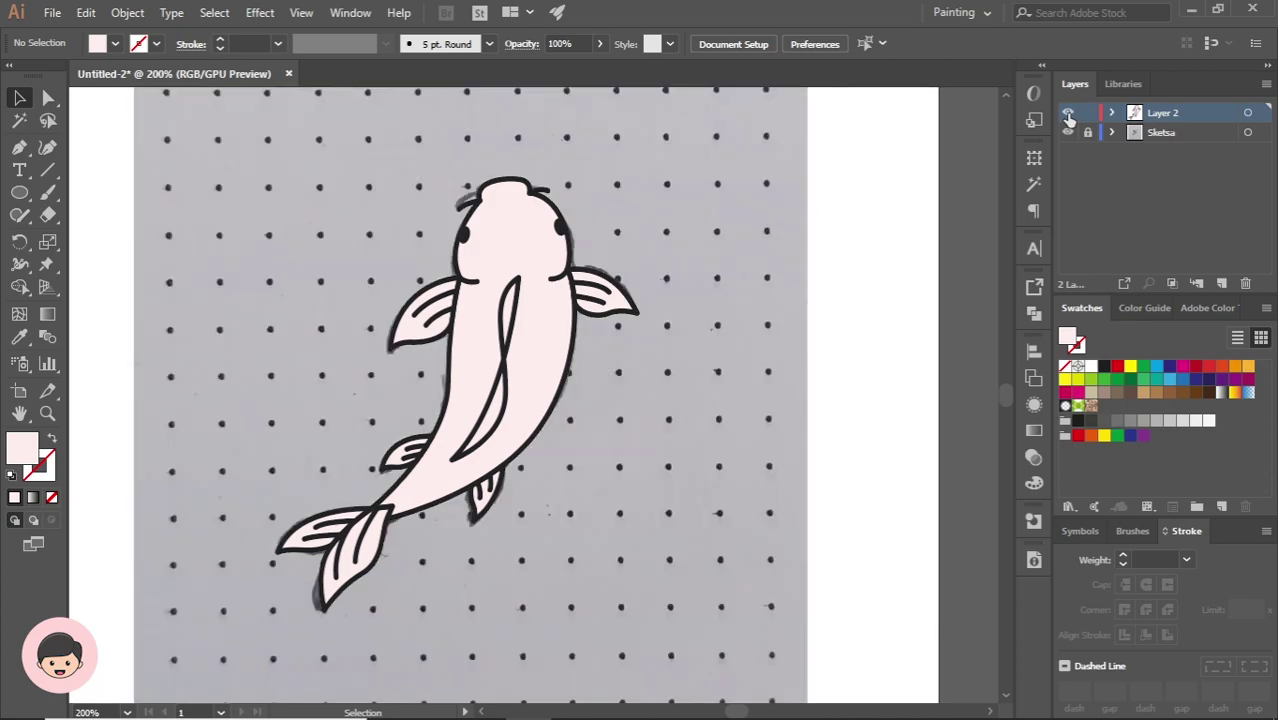
key(ctrl+y)
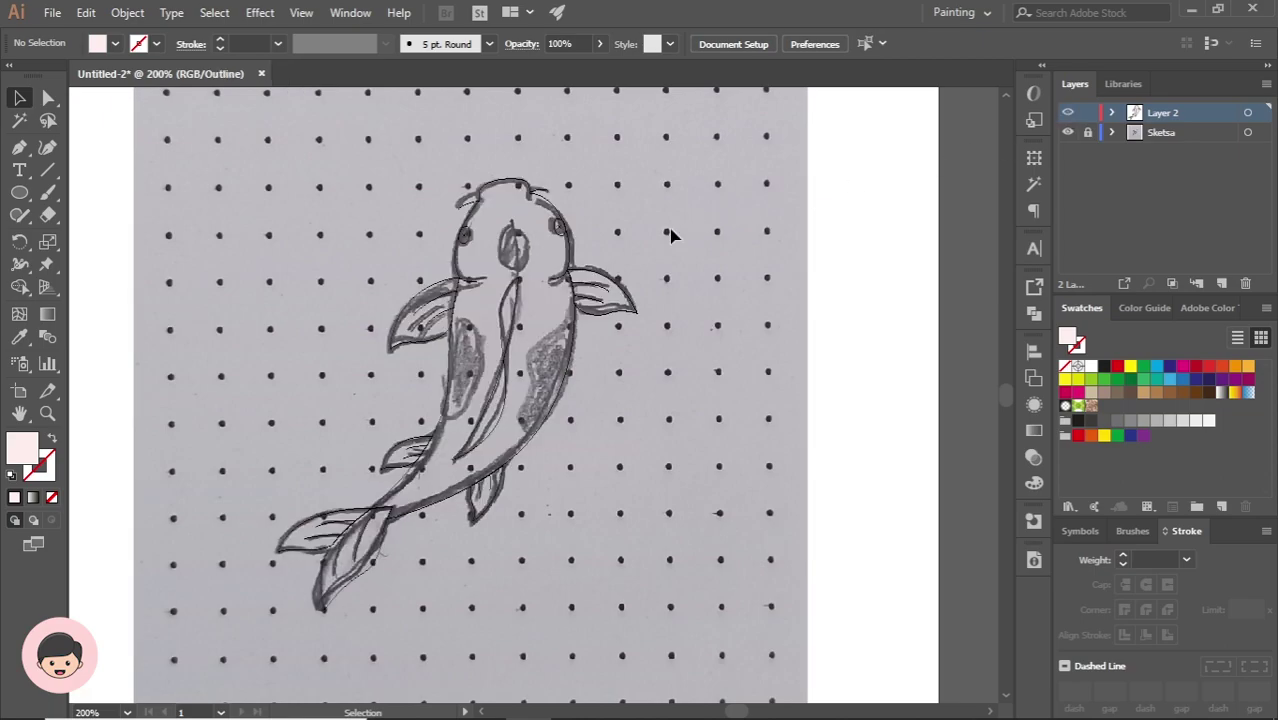
scroll(505, 230, up, 3)
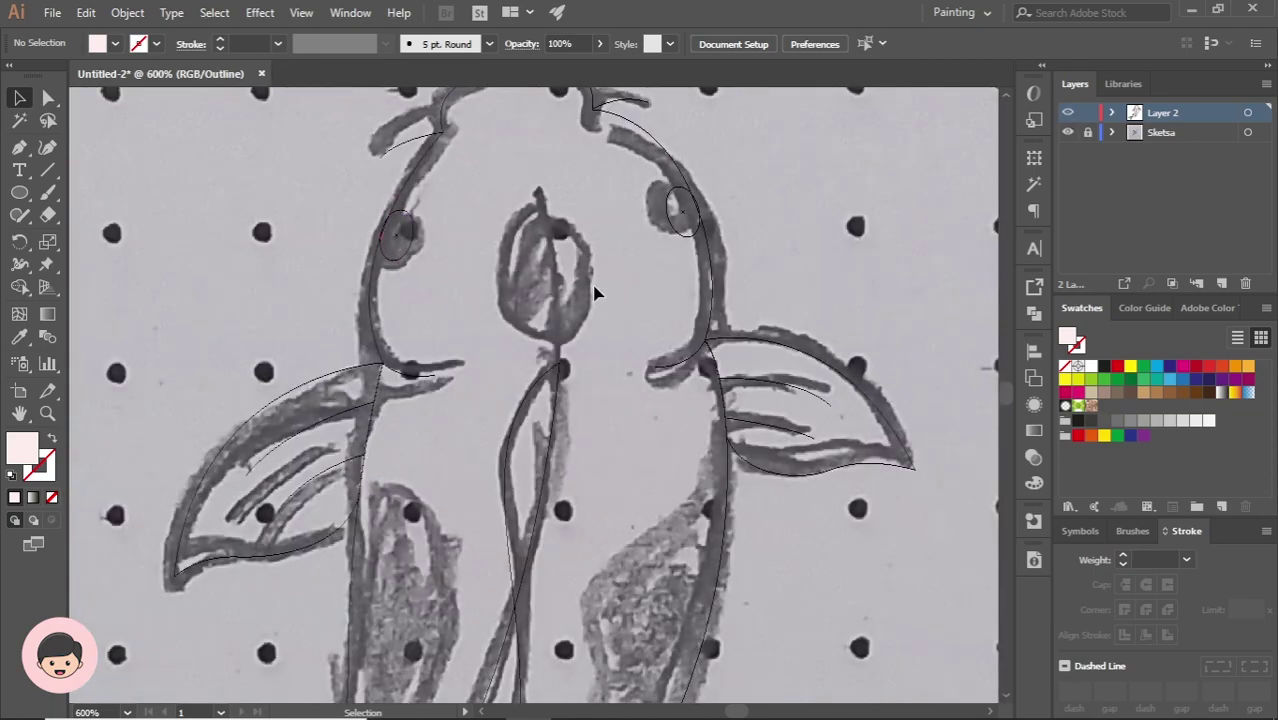
scroll(585, 333, down, 2)
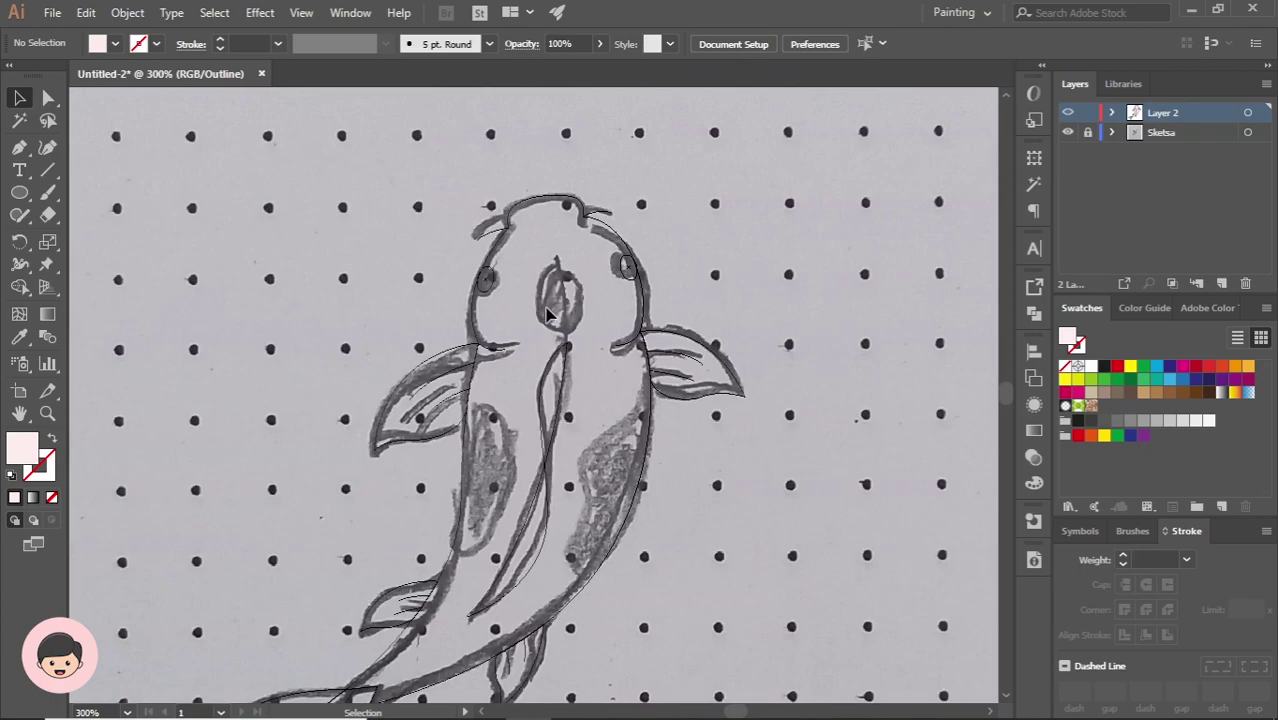
Trace the oval spot on top of the koi's head as a closed path with the Pen tool
key(p)
scroll(560, 312, up, 2)
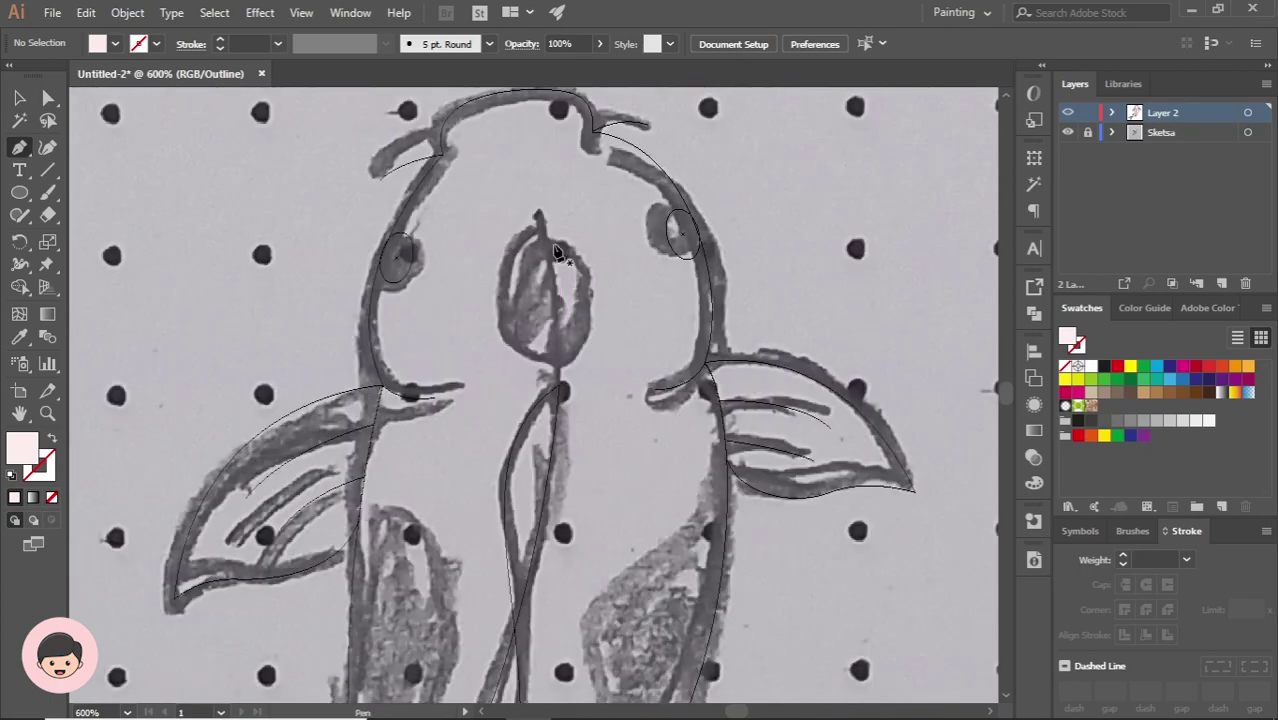
drag(539, 218, 493, 258)
click(510, 350)
drag(570, 356, 598, 348)
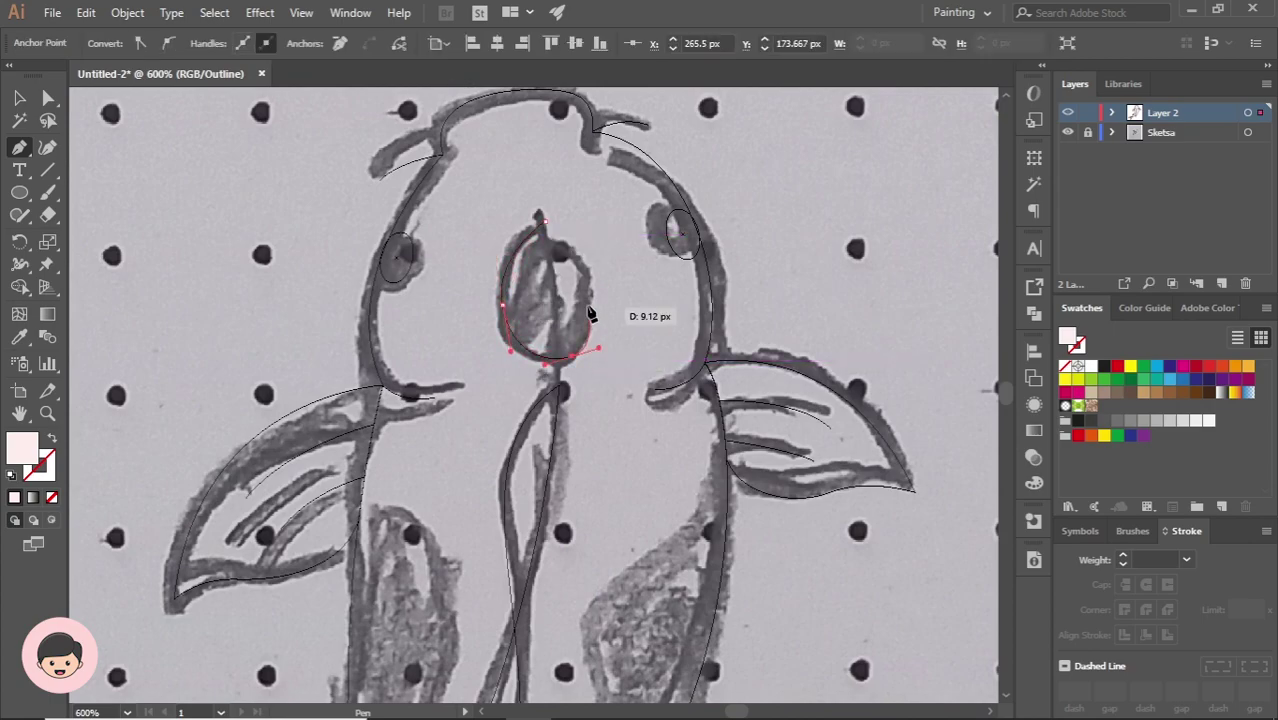
drag(589, 258, 556, 224)
Trace the shaded patch on the body's right side as a closed path extending past the body outline
scroll(685, 343, down, 4)
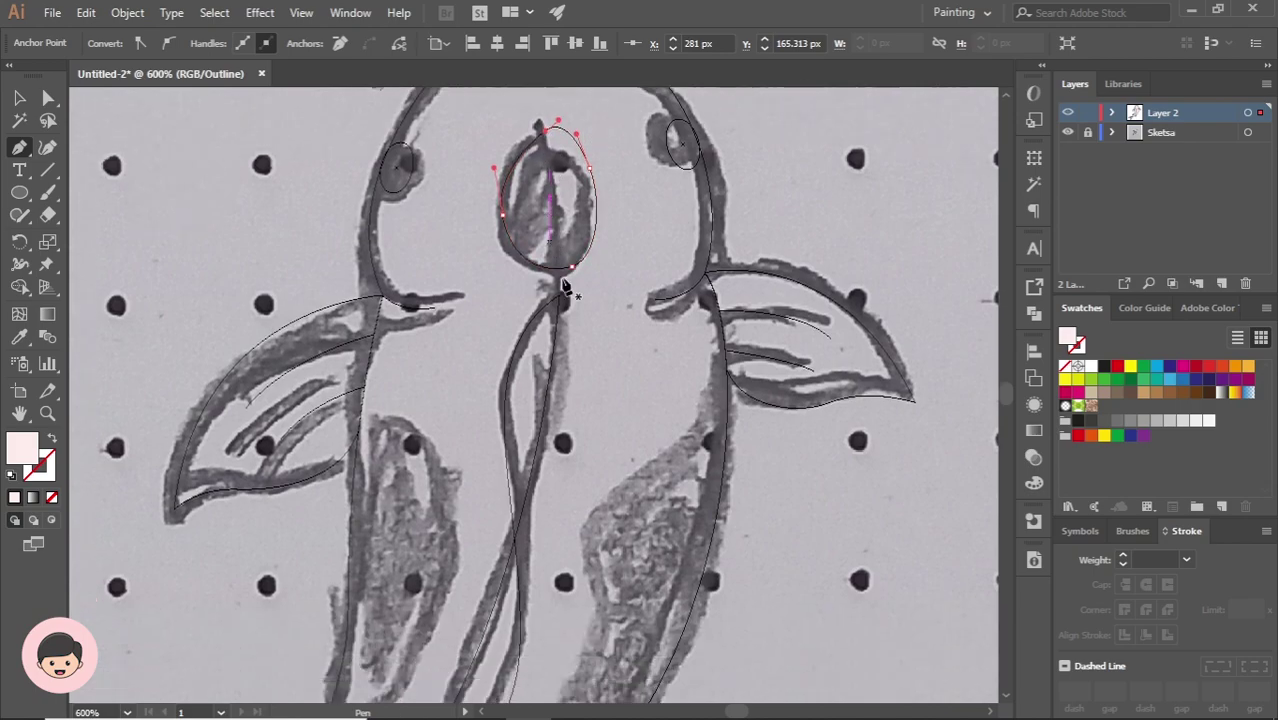
drag(725, 243, 717, 306)
scroll(712, 290, down, 3)
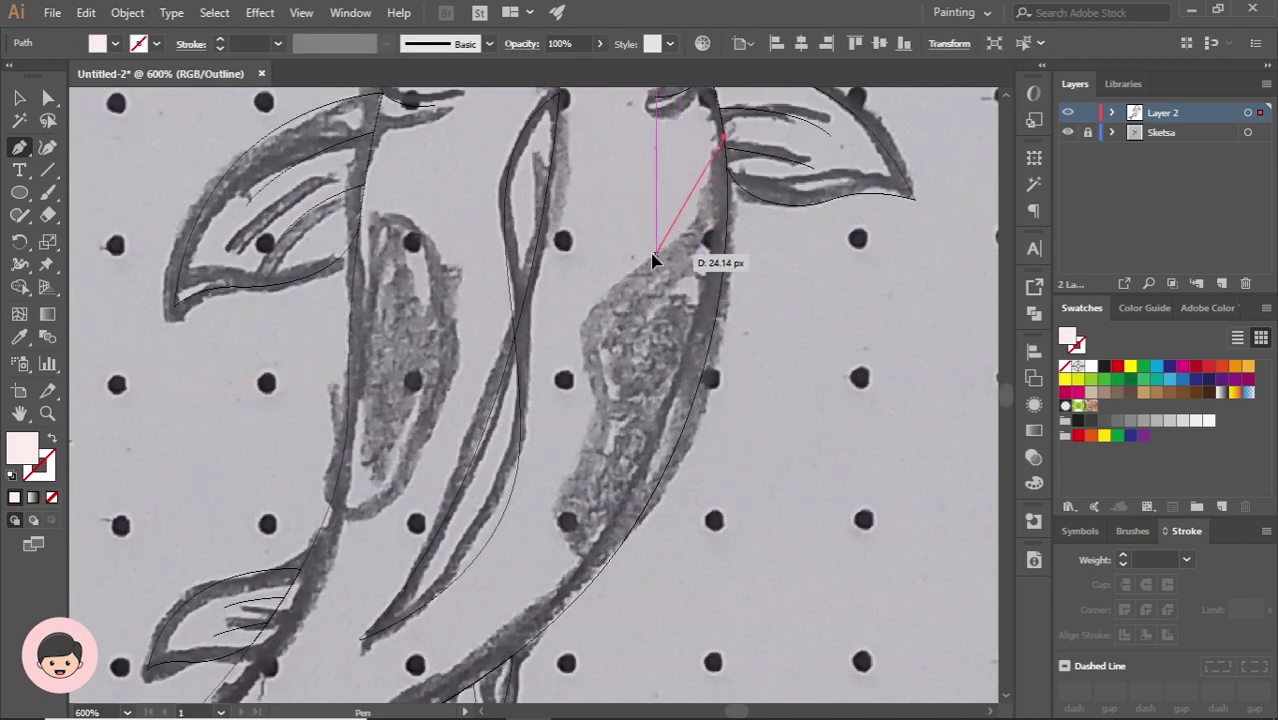
drag(587, 347, 605, 412)
drag(603, 524, 716, 525)
scroll(716, 525, down, 2)
click(747, 357)
click(718, 316)
scroll(540, 316, up, 1)
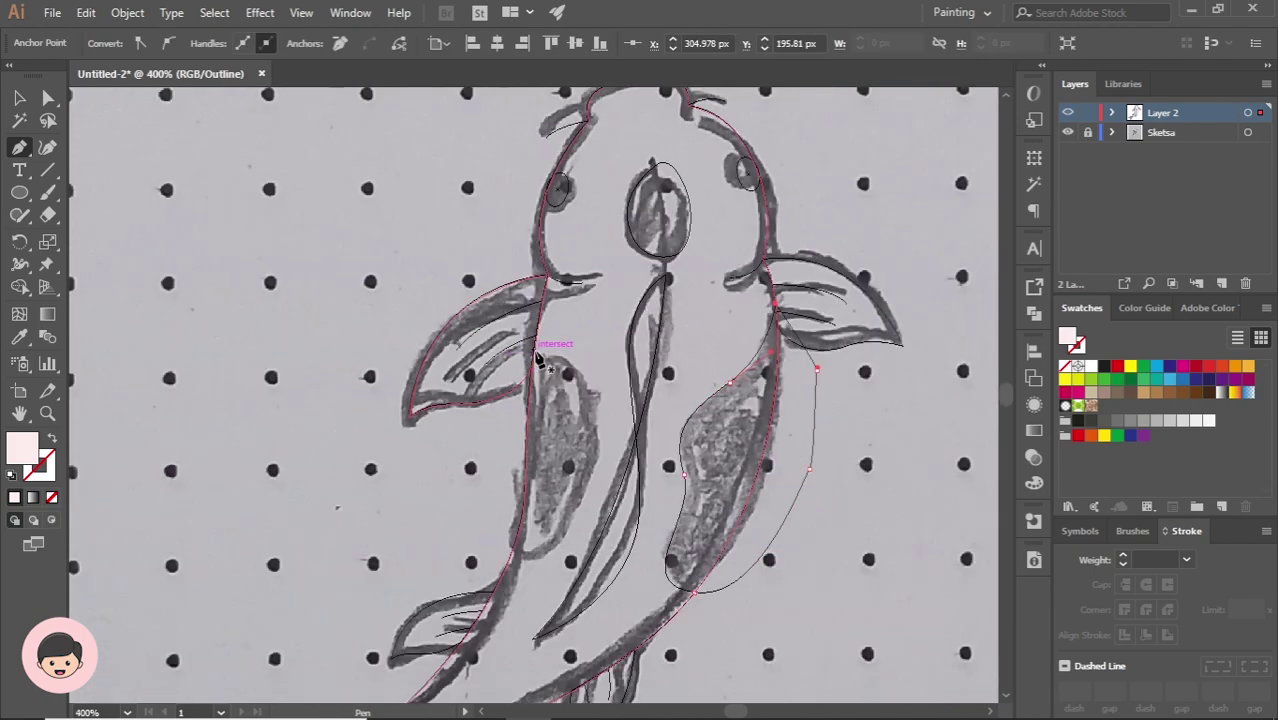
Trace the shaded patch on the body's left side as a closed path extending past the body outline
click(535, 356)
scroll(540, 356, down, 1)
drag(561, 496, 528, 513)
drag(493, 502, 482, 484)
click(499, 422)
drag(534, 306, 552, 271)
Return the artwork to preview and fill the head spot and both side patches with bright red
key(ctrl+y)
key(v)
click(798, 435)
click(798, 440)
shift+click(550, 420)
scroll(620, 330, up, 1)
shift+click(662, 255)
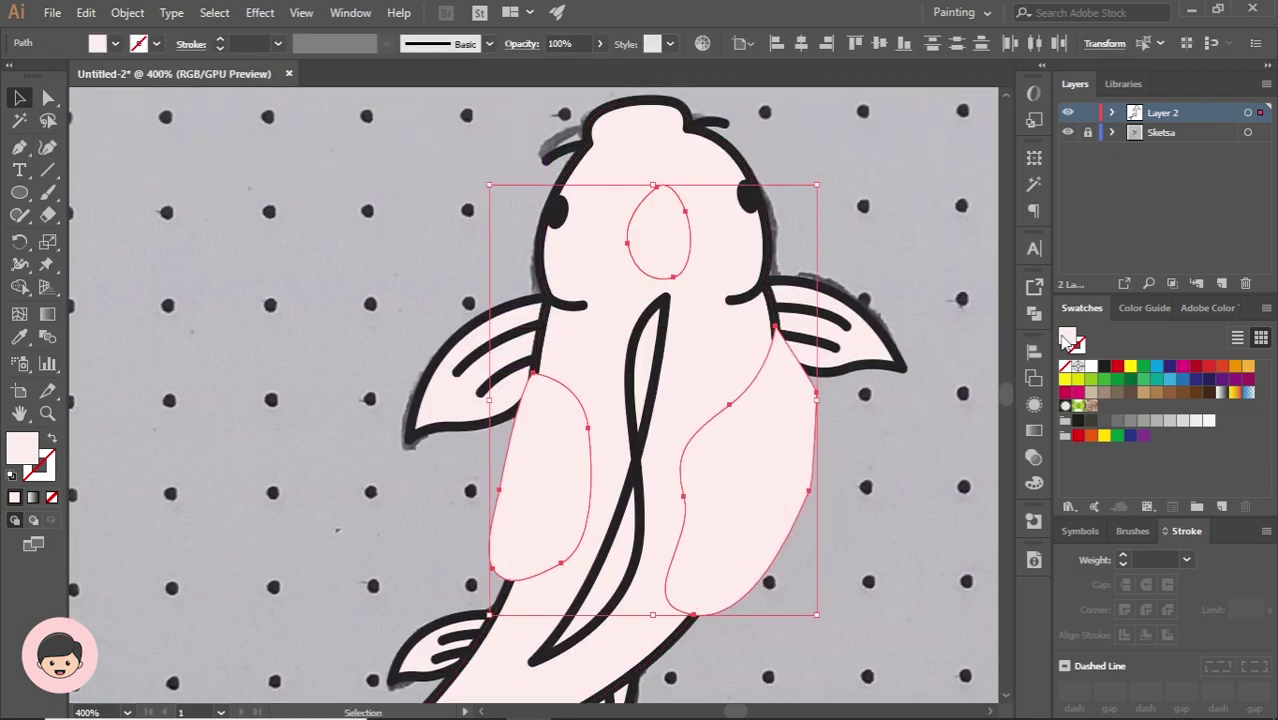
double_click(22, 448)
drag(197, 67, 208, 65)
click(478, 77)
scroll(798, 430, down, 1)
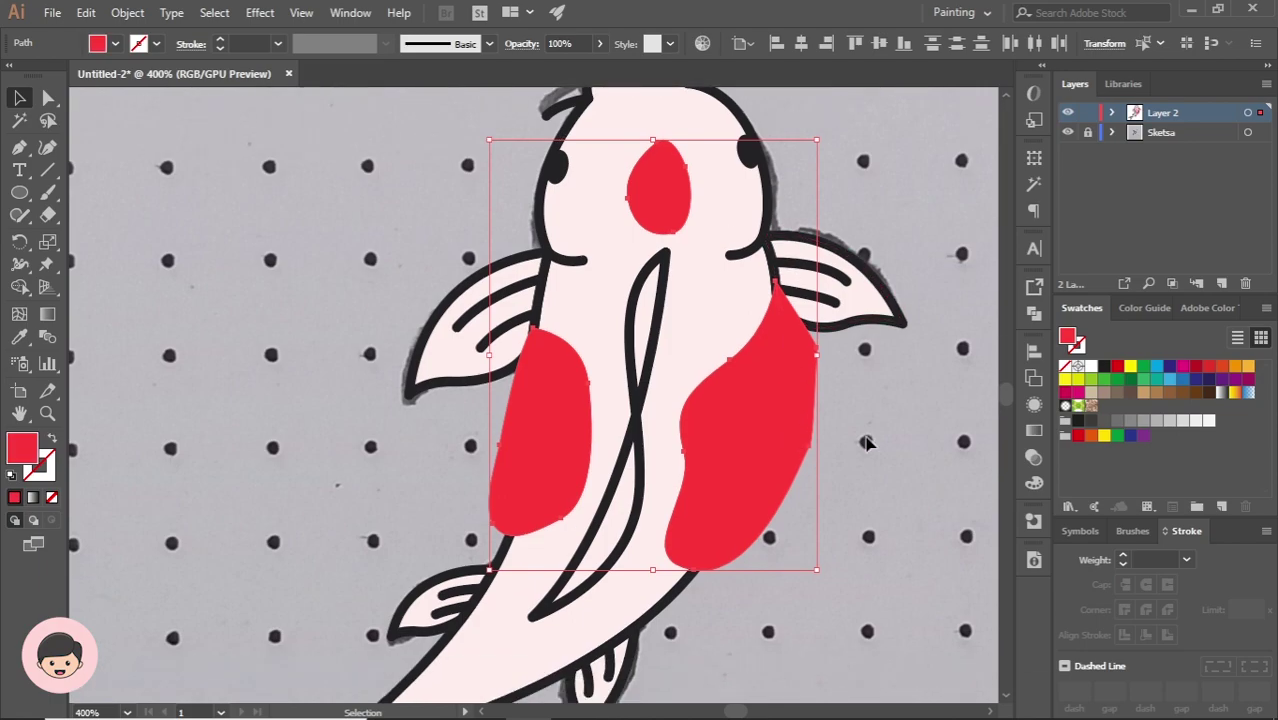
click(870, 441)
scroll(694, 405, down, 1)
scroll(745, 470, down, 1)
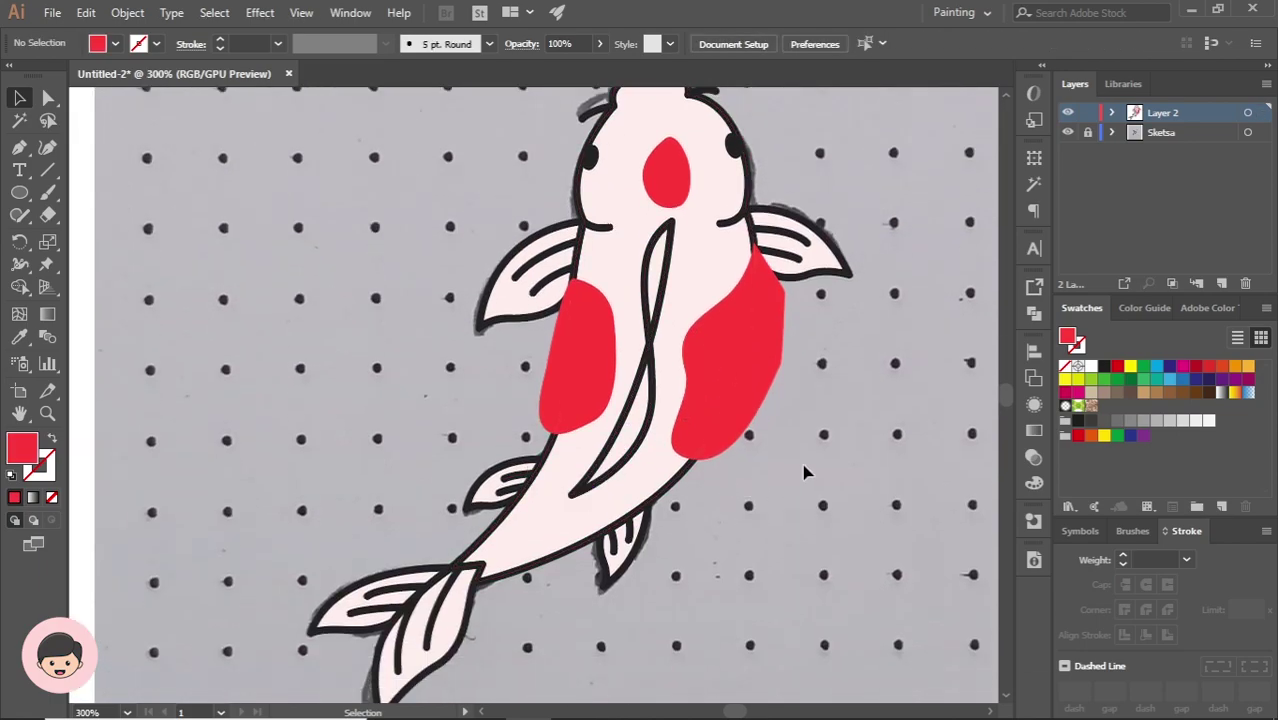
Trim the parts of both red side patches that overhang the body fill, using the Shape Builder tool
click(736, 373)
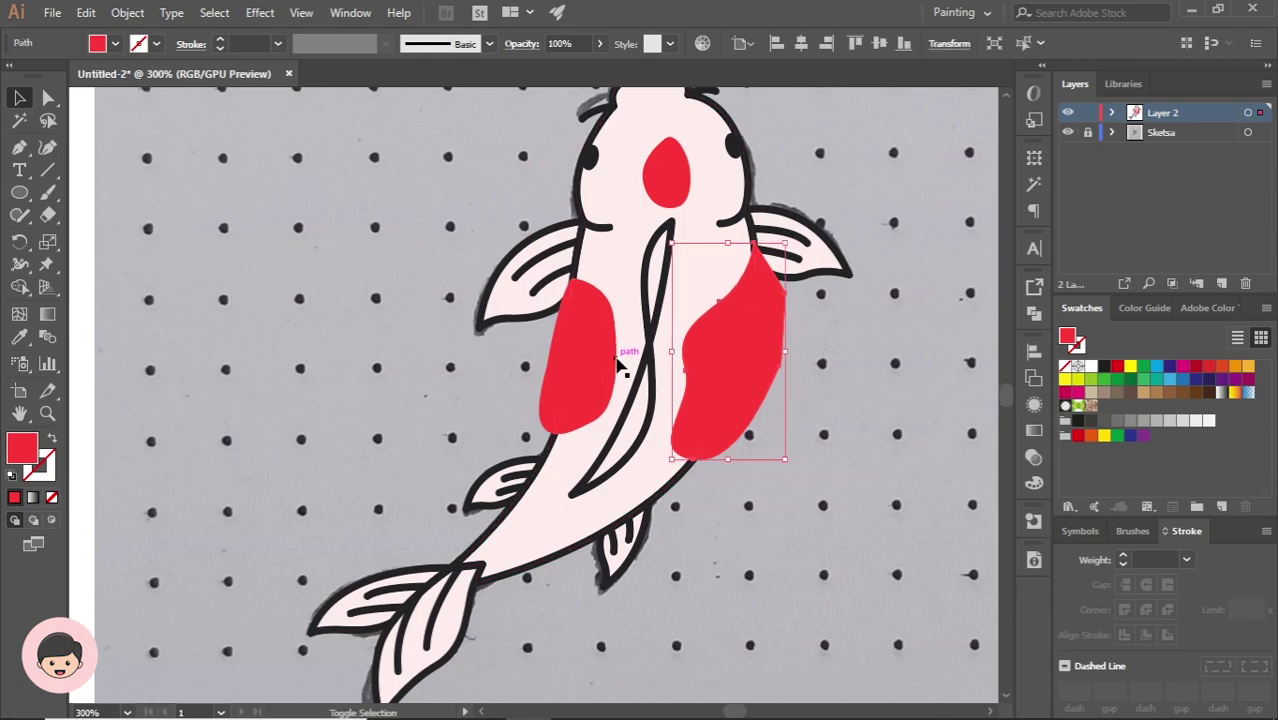
shift+click(607, 364)
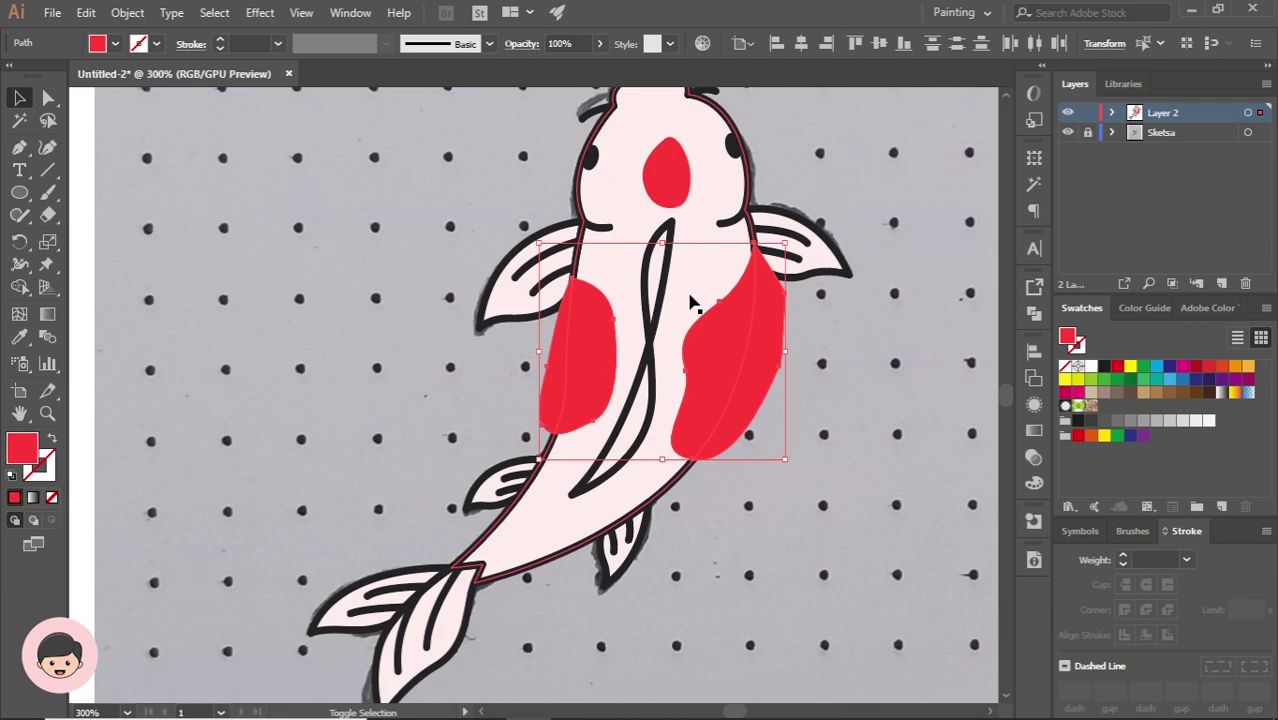
scroll(690, 303, up, 1)
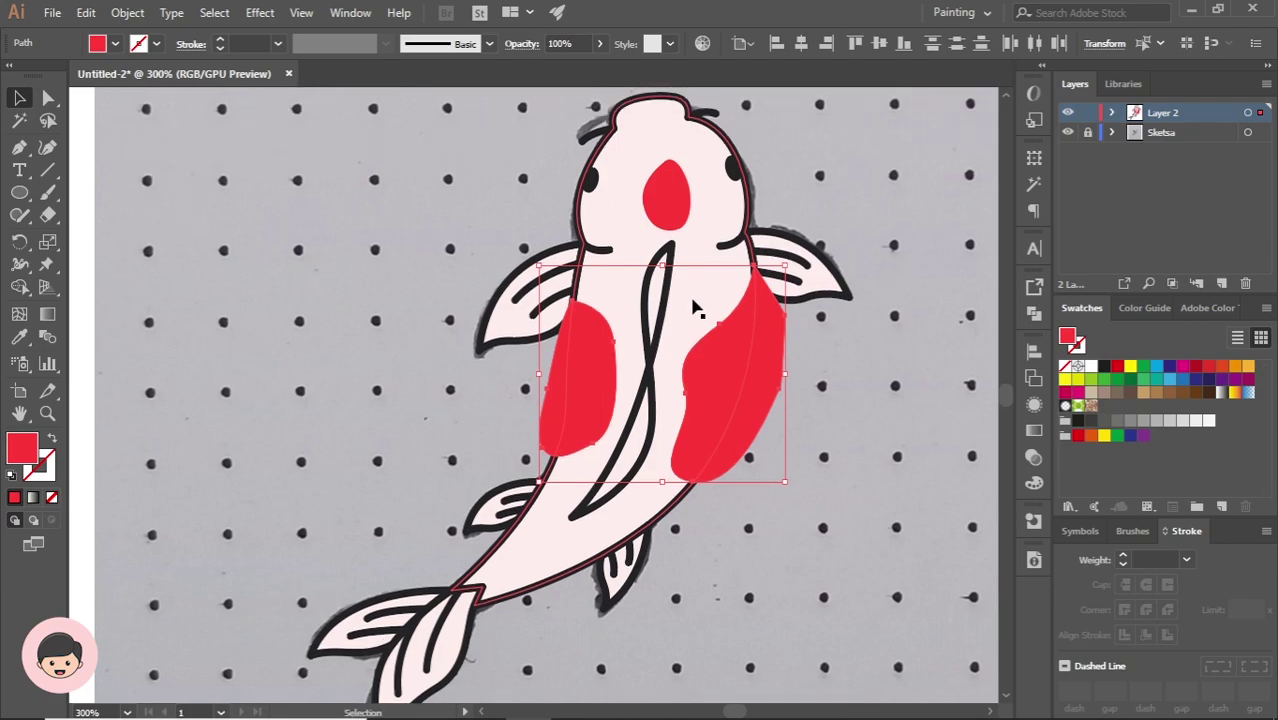
shift+click(689, 294)
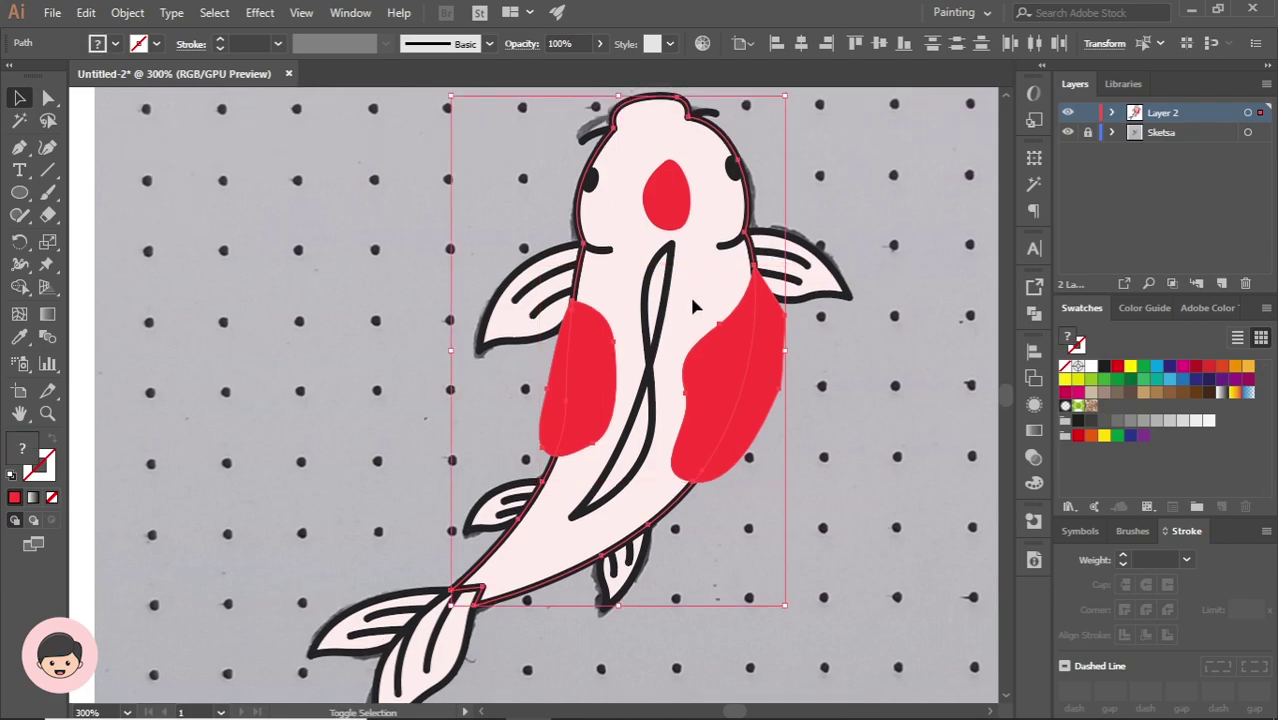
click(17, 289)
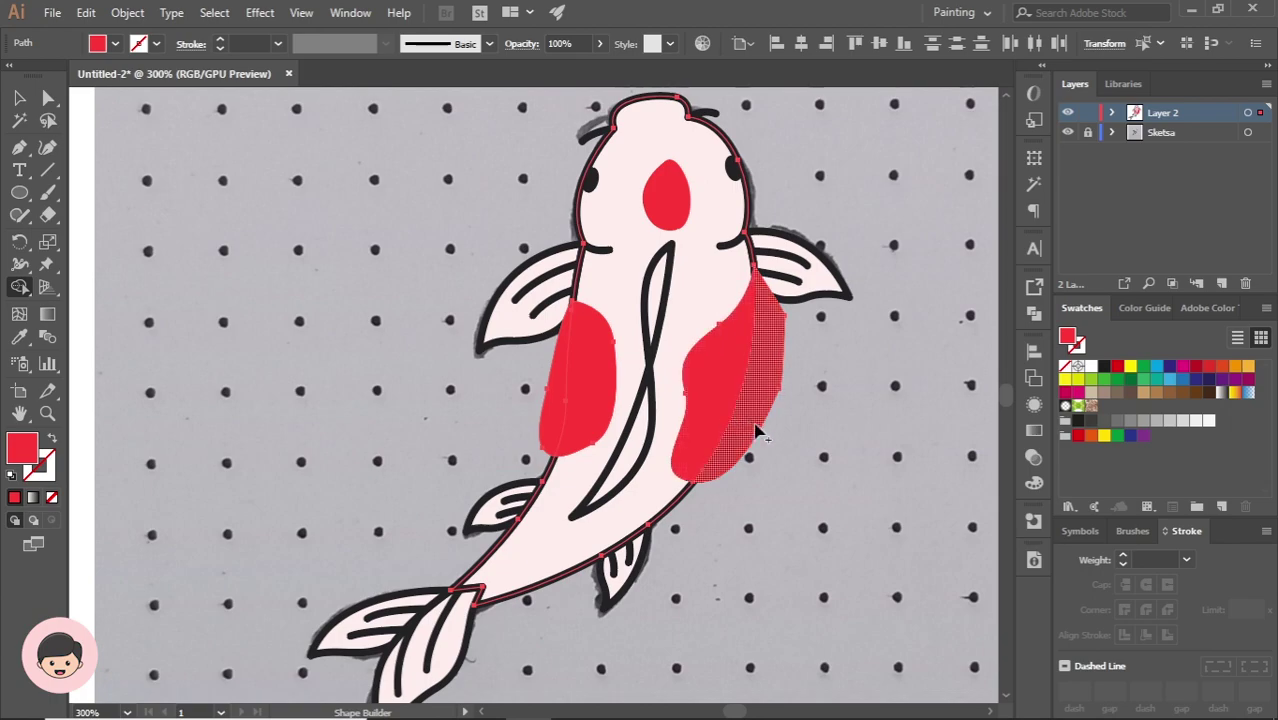
alt+click(768, 375)
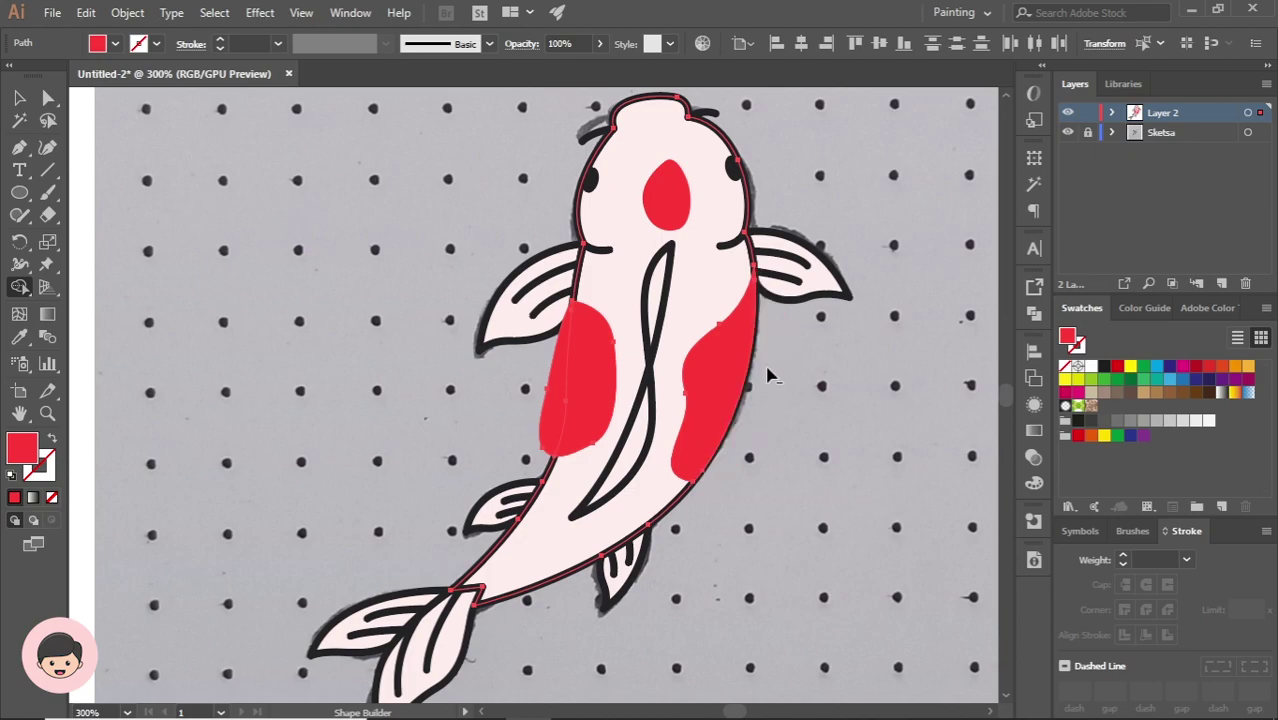
alt+click(556, 422)
key(v)
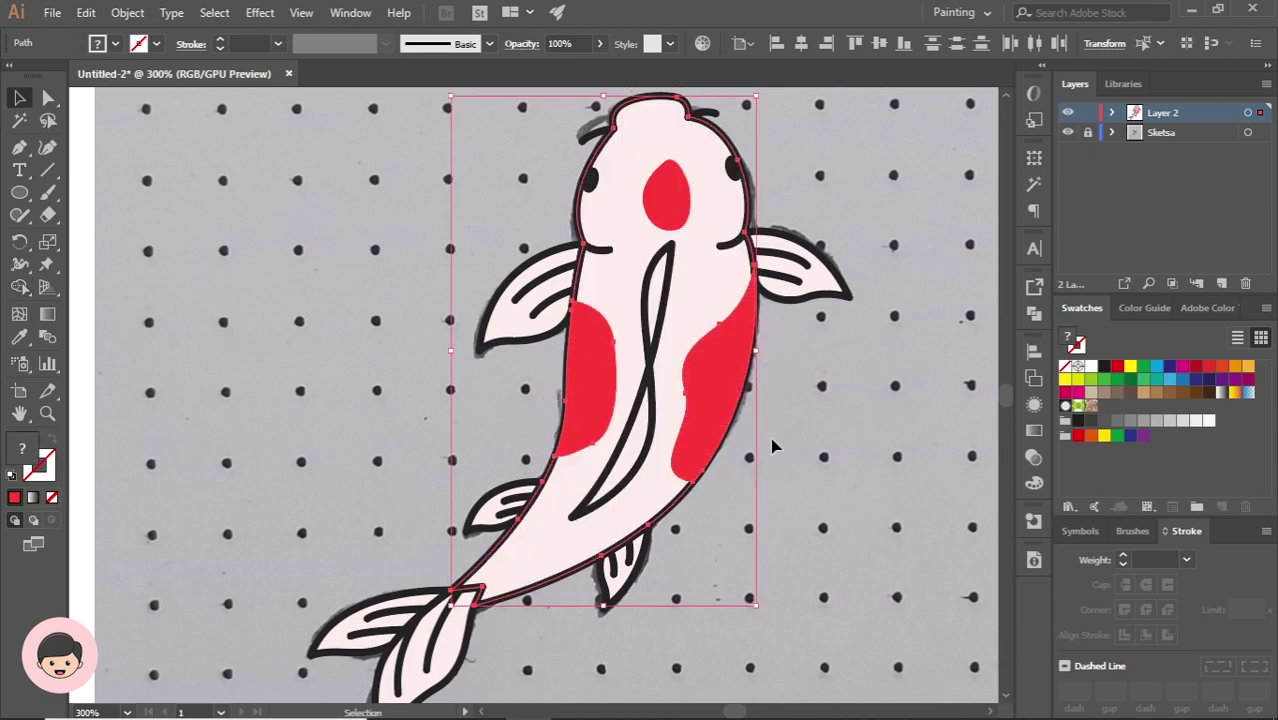
click(774, 445)
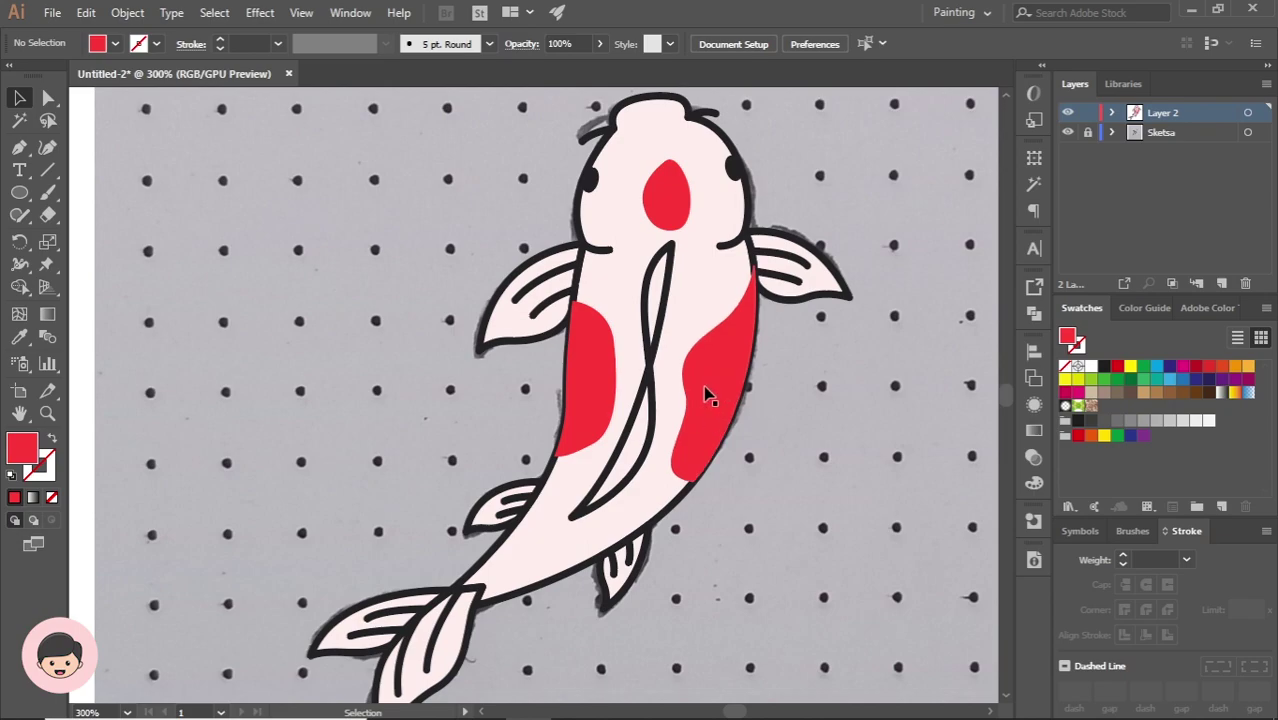
Select both red side patches together with the body fill and send them to the back, behind the black outline
drag(793, 402, 707, 391)
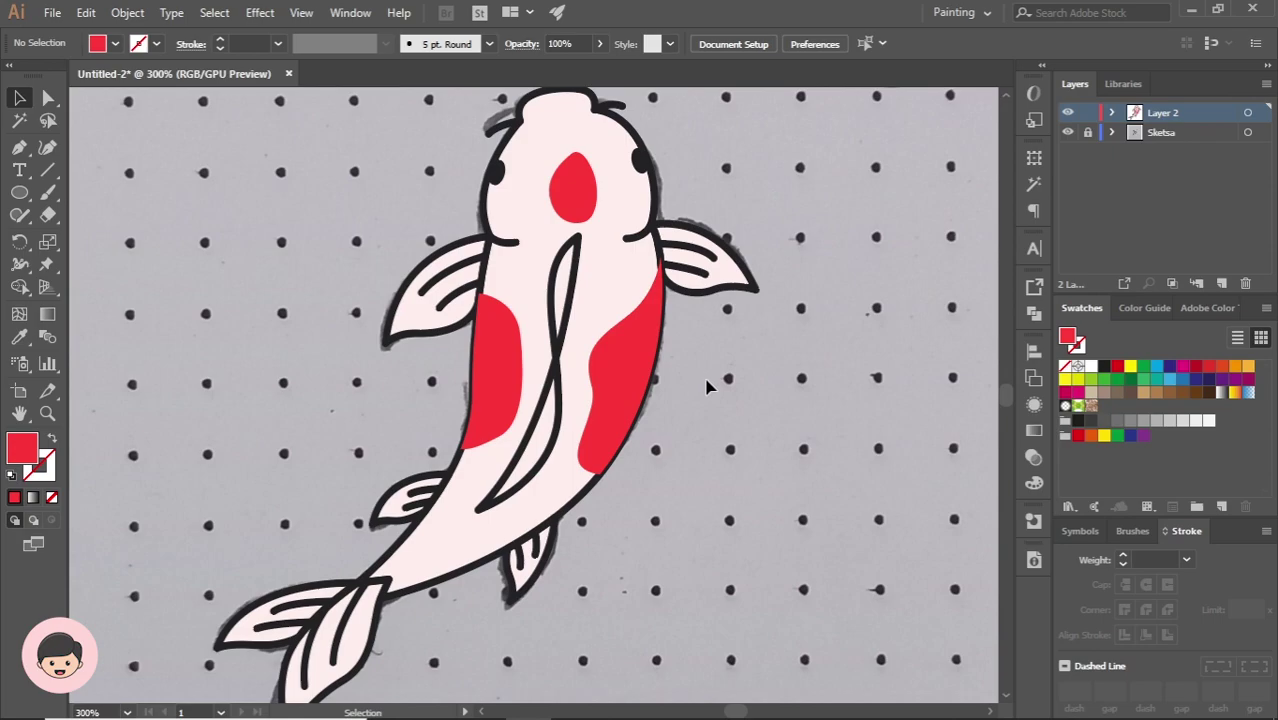
scroll(620, 378, up, 3)
scroll(632, 384, up, 1)
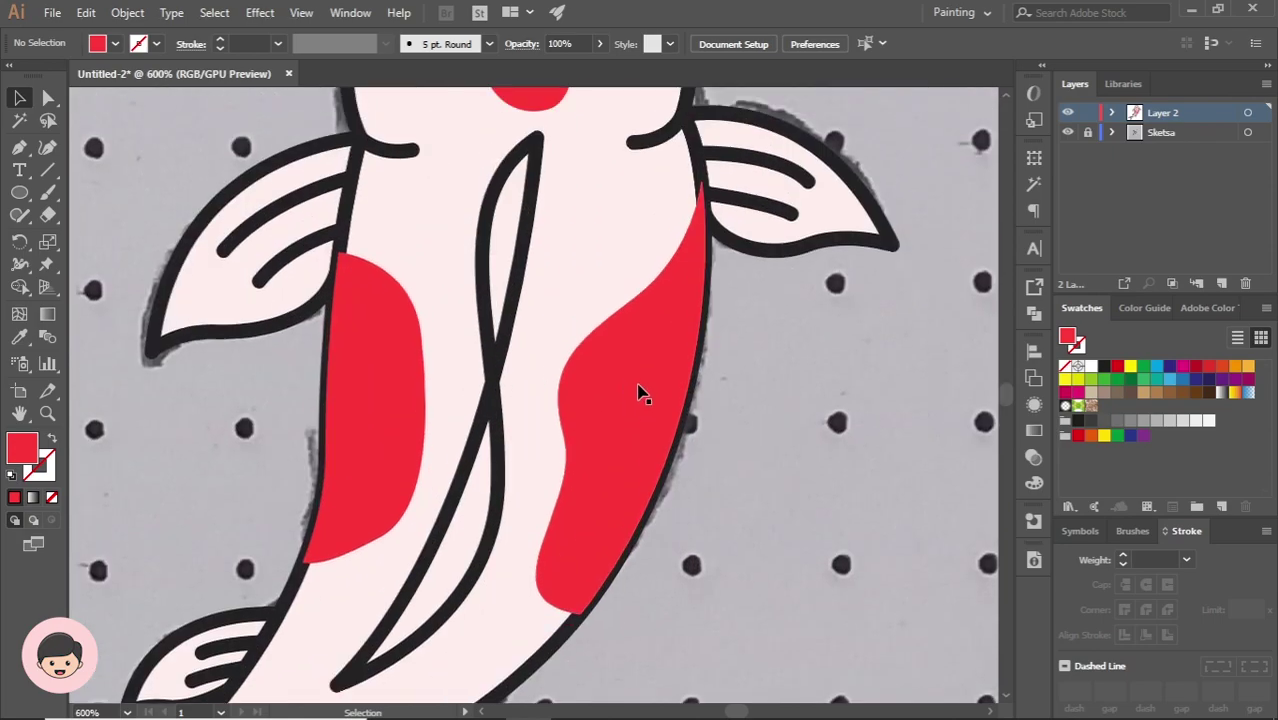
click(641, 392)
shift+click(420, 386)
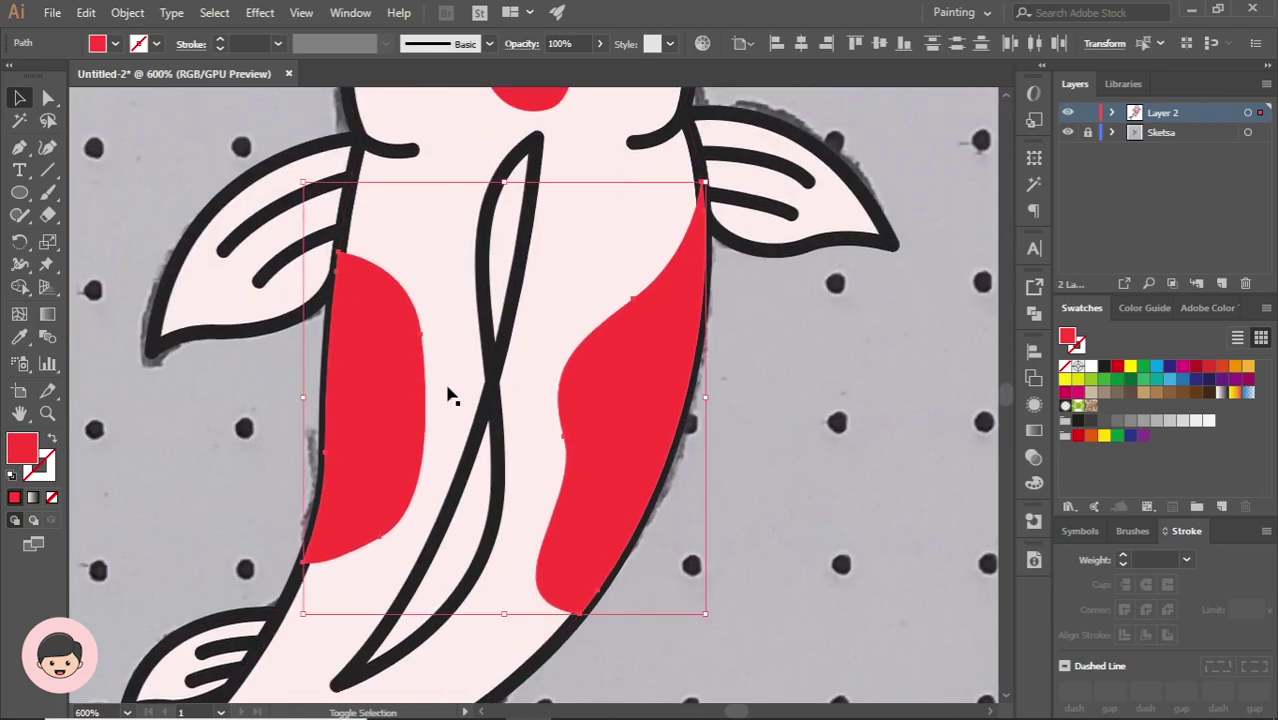
scroll(590, 400, up, 2)
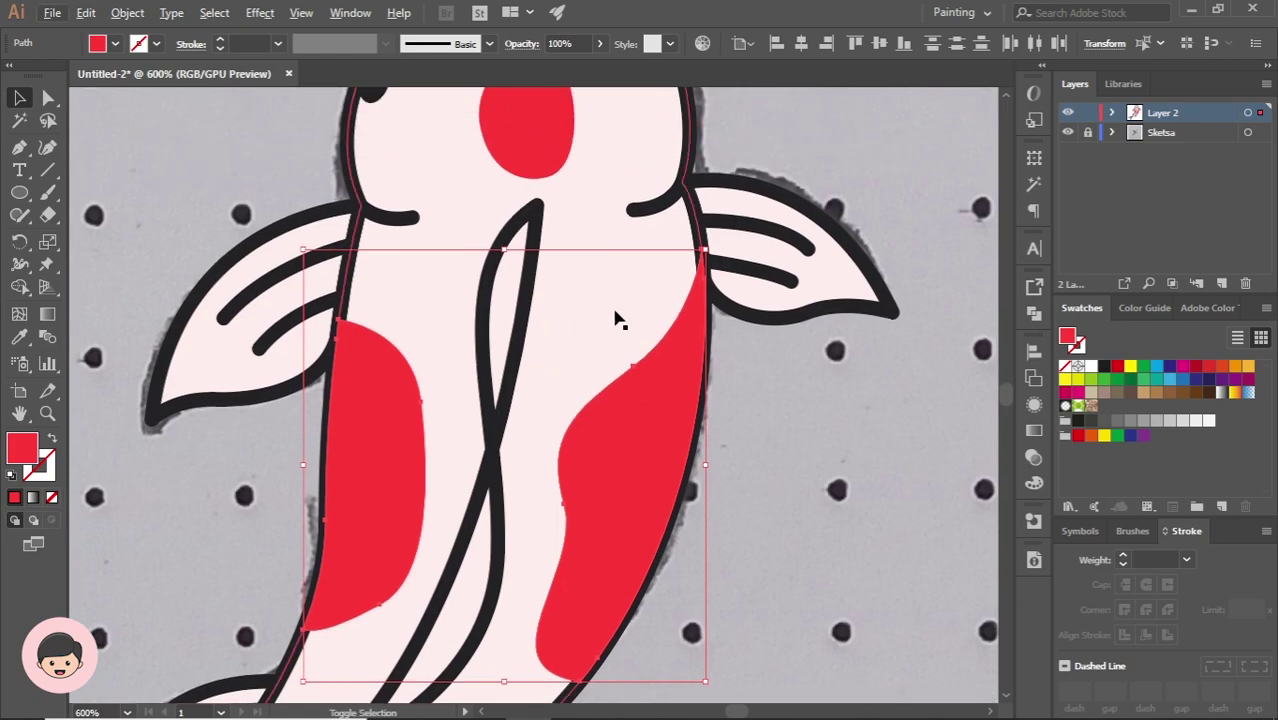
key(Delete)
scroll(600, 330, down, 2)
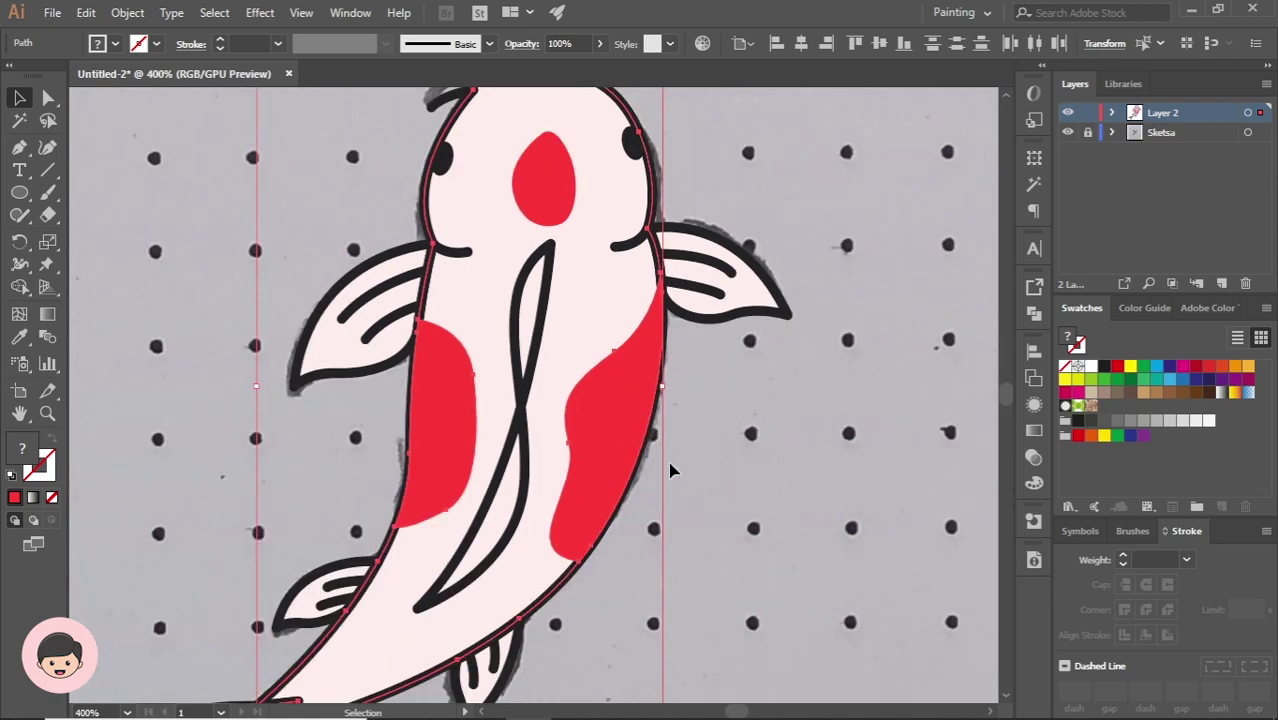
right_click(591, 399)
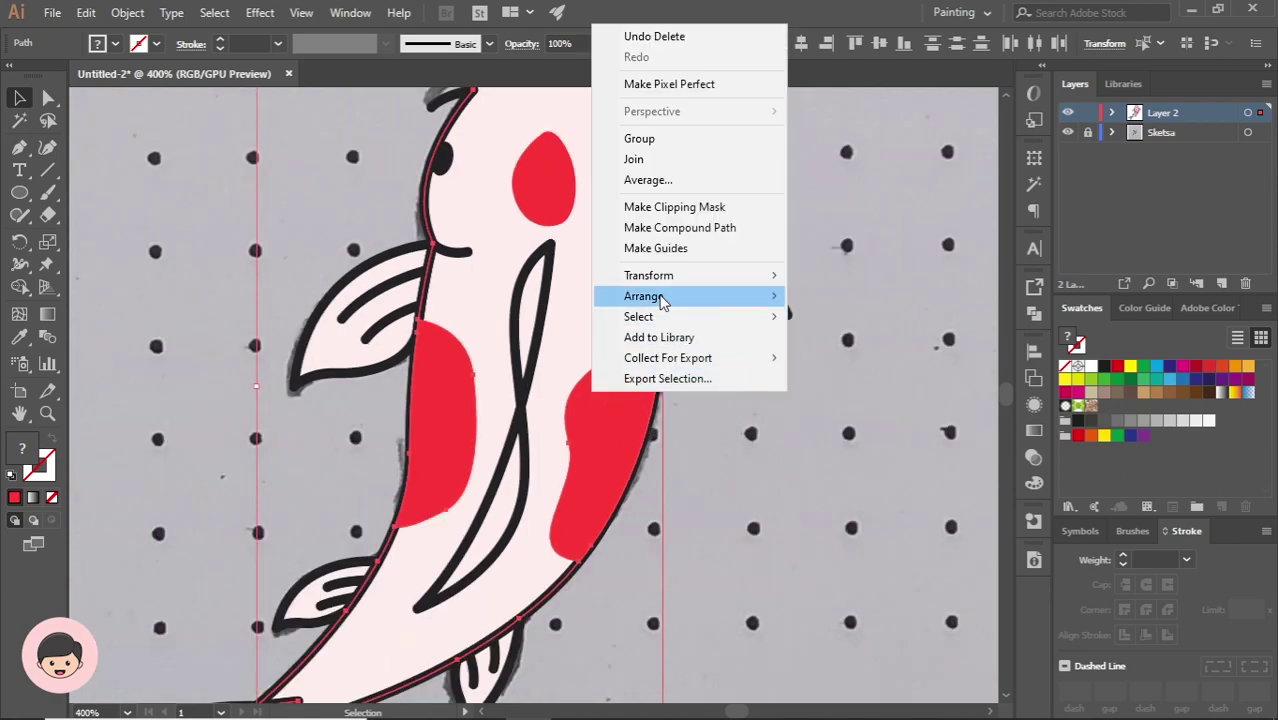
mouse_move(660, 300)
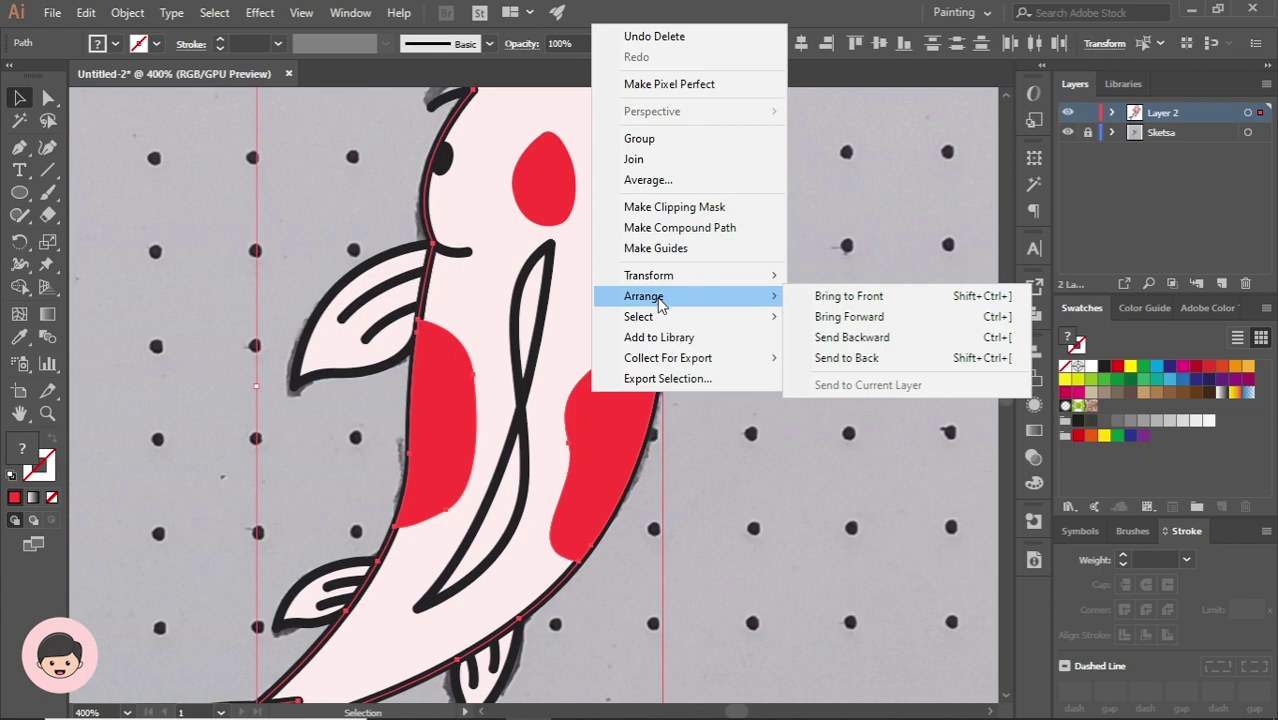
click(857, 358)
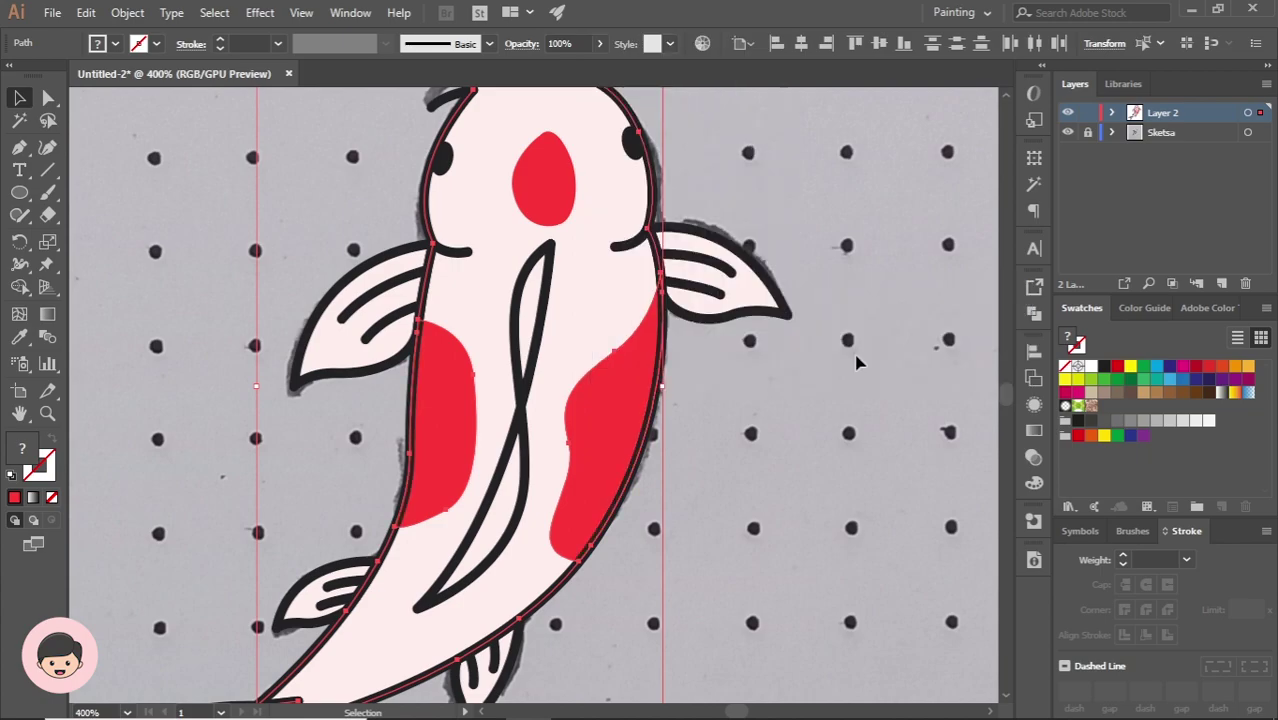
scroll(770, 394, down, 1)
click(727, 467)
scroll(727, 467, down, 2)
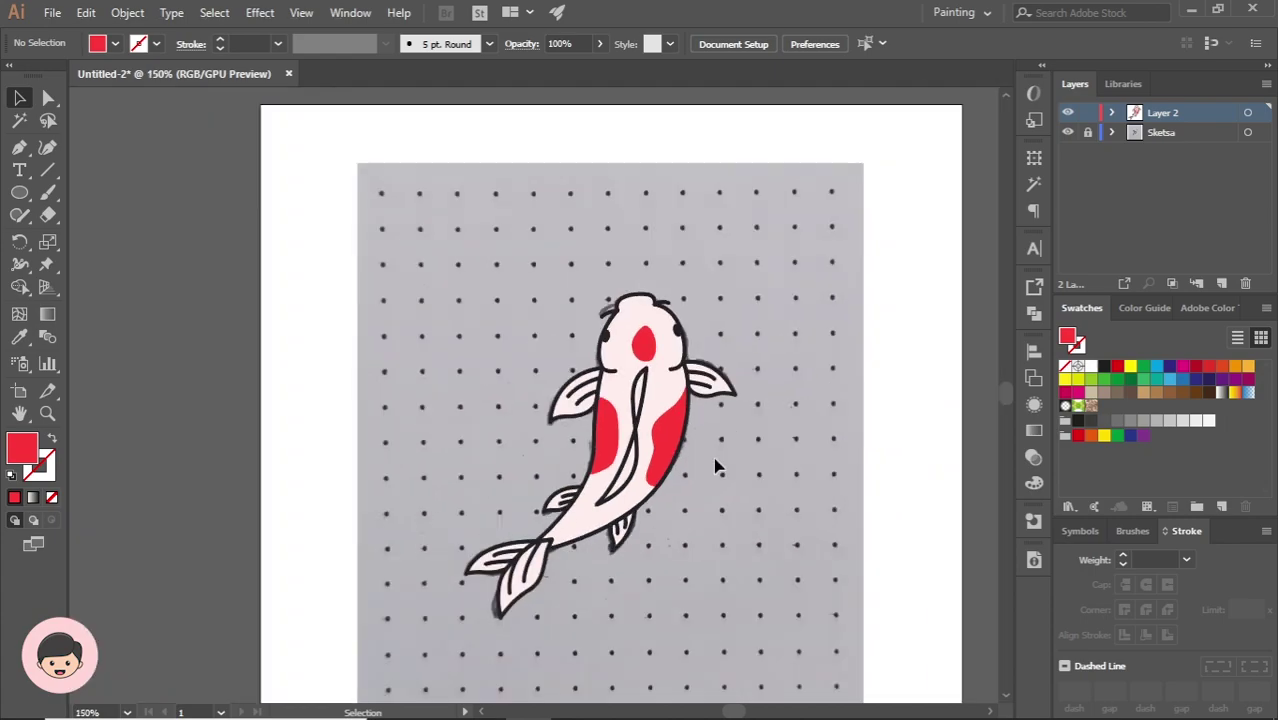
scroll(700, 455, down, 1)
Adjust the path at the right side of the koi's head near the eye with the Direct Selection tool
scroll(698, 320, up, 3)
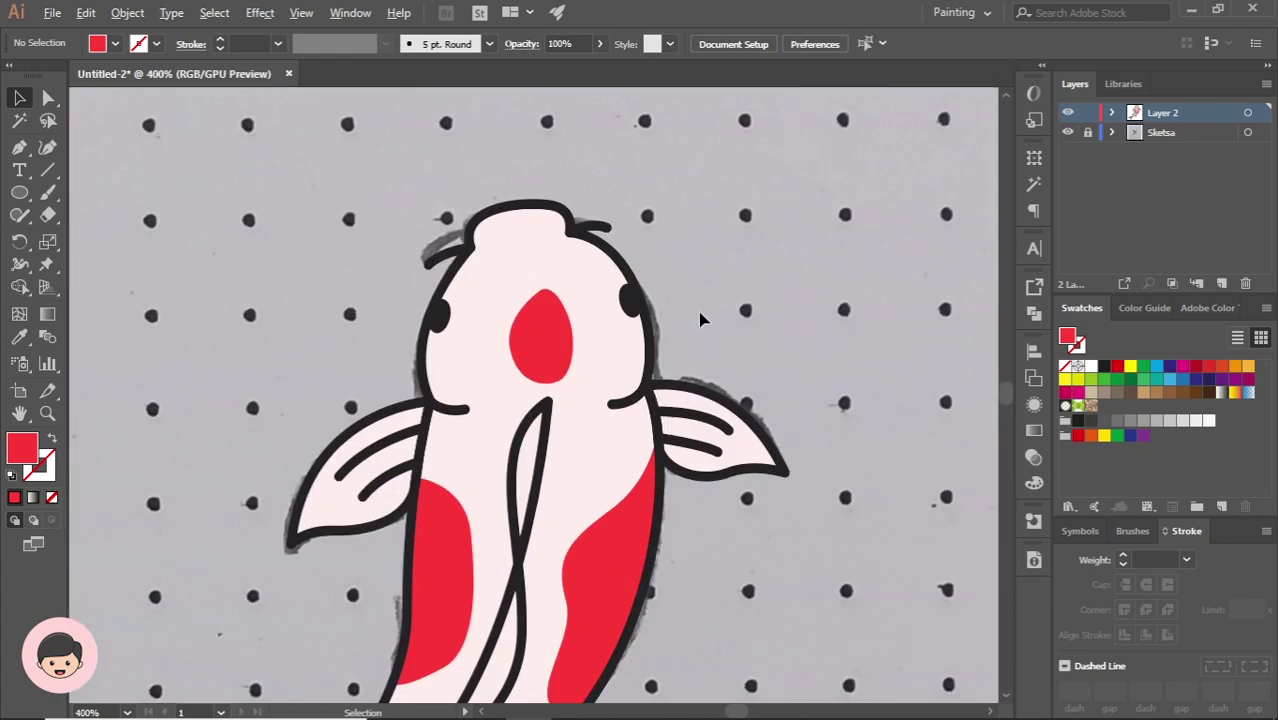
click(652, 342)
key(a)
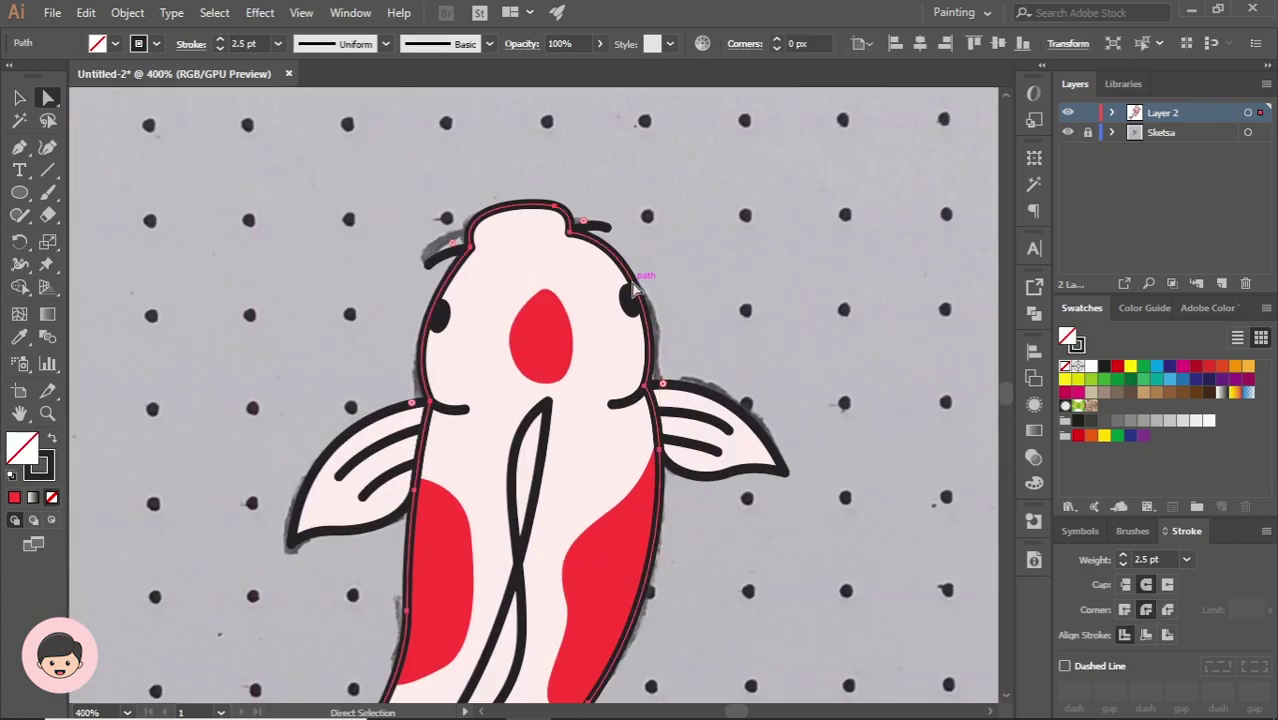
click(635, 292)
scroll(624, 275, up, 2)
drag(600, 193, 605, 215)
click(675, 225)
scroll(675, 224, down, 3)
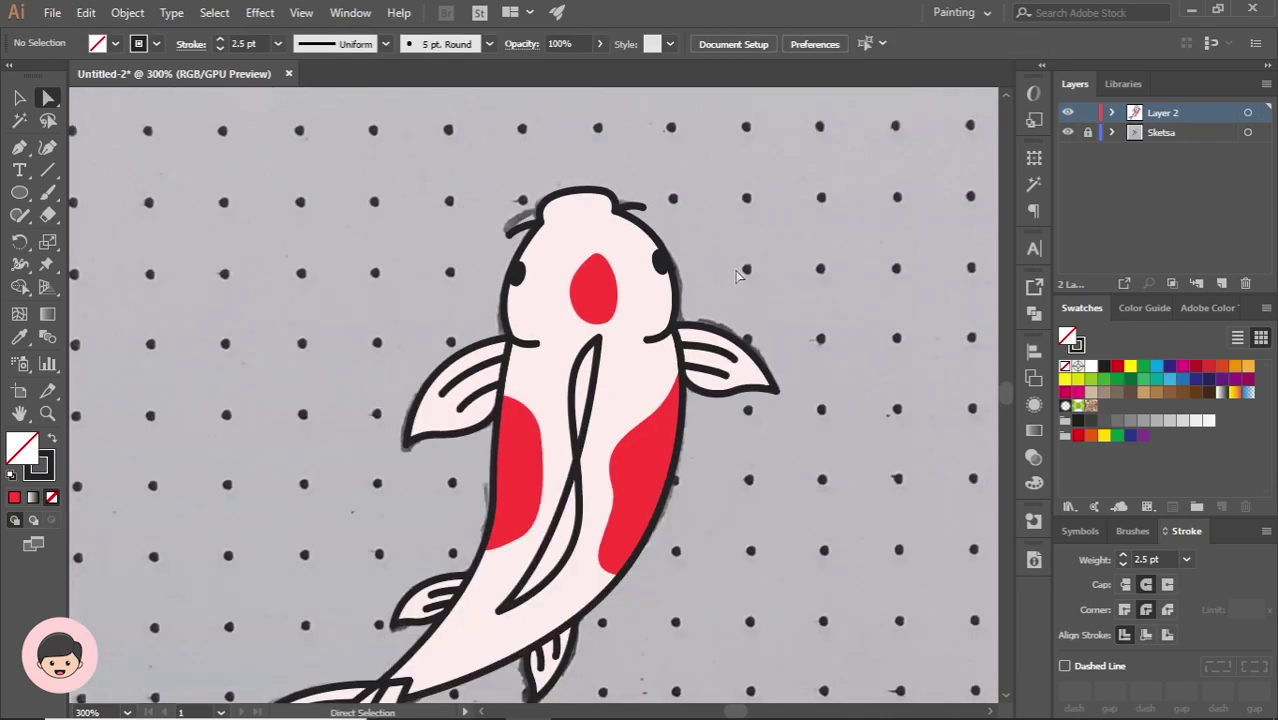
Hide the Sketsa layer so only the vector koi shows on the artboard
scroll(676, 267, down, 2)
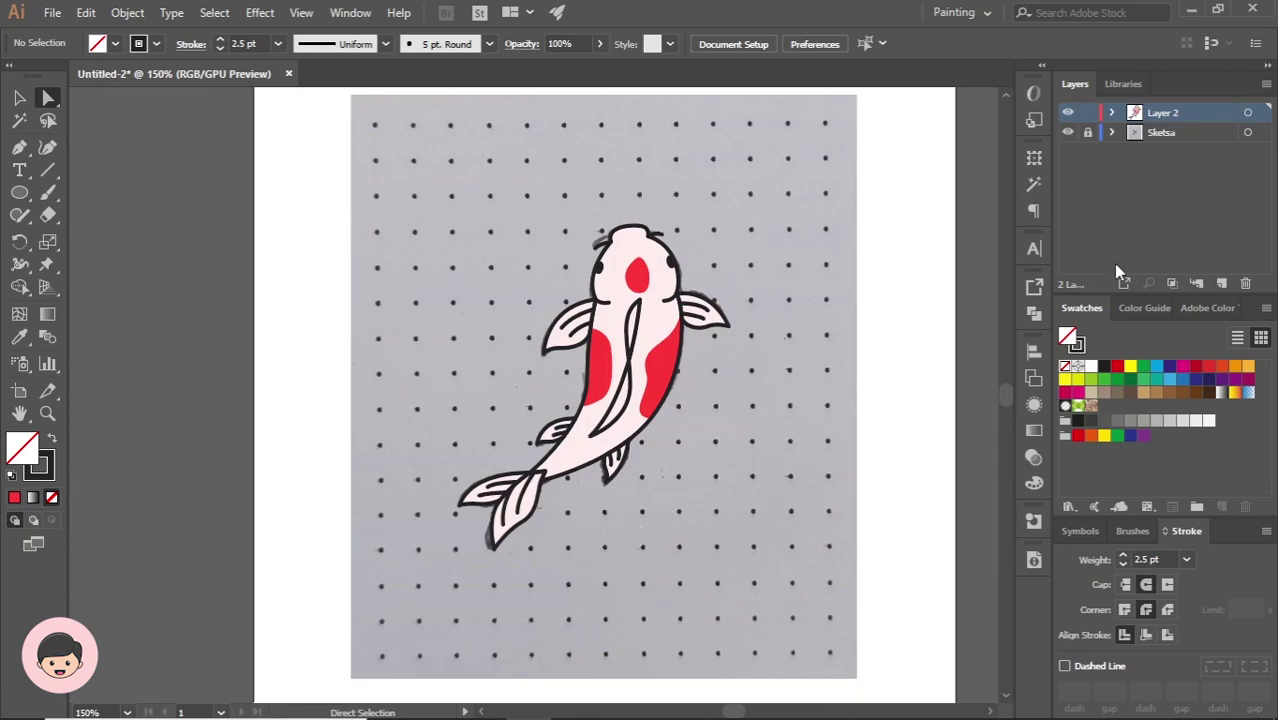
click(1068, 133)
scroll(799, 360, down, 1)
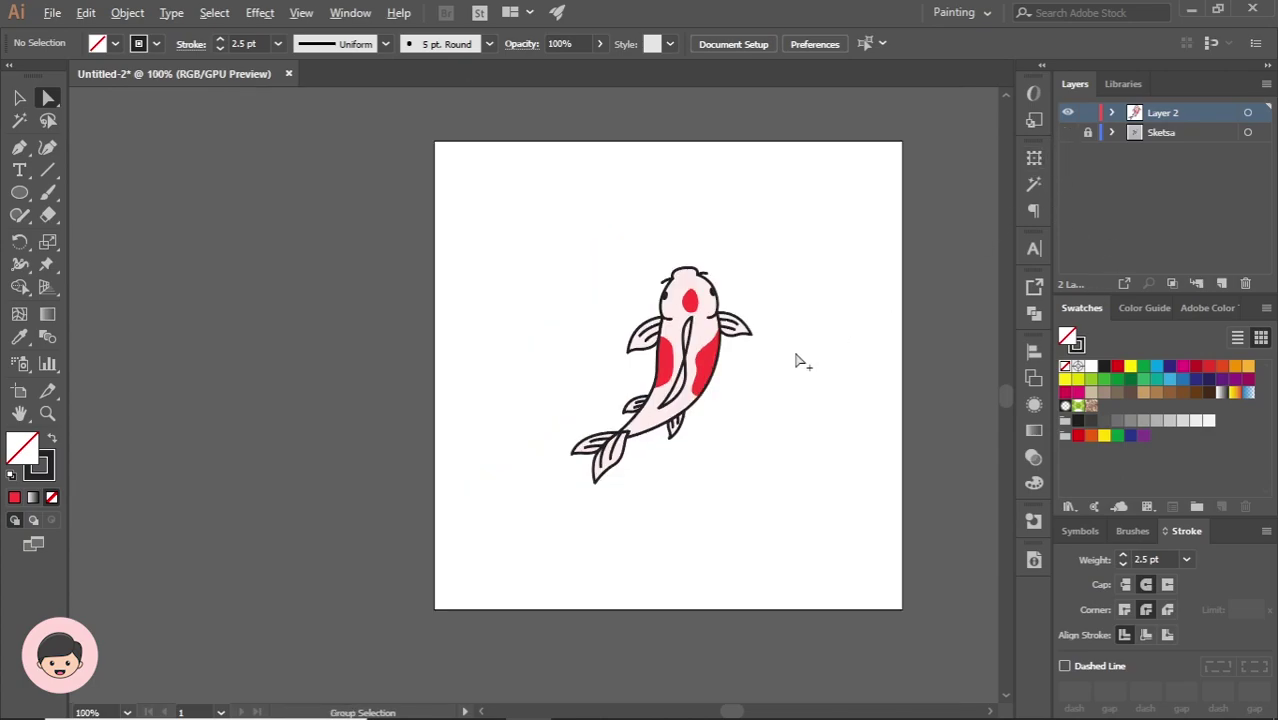
scroll(760, 362, right, 2)
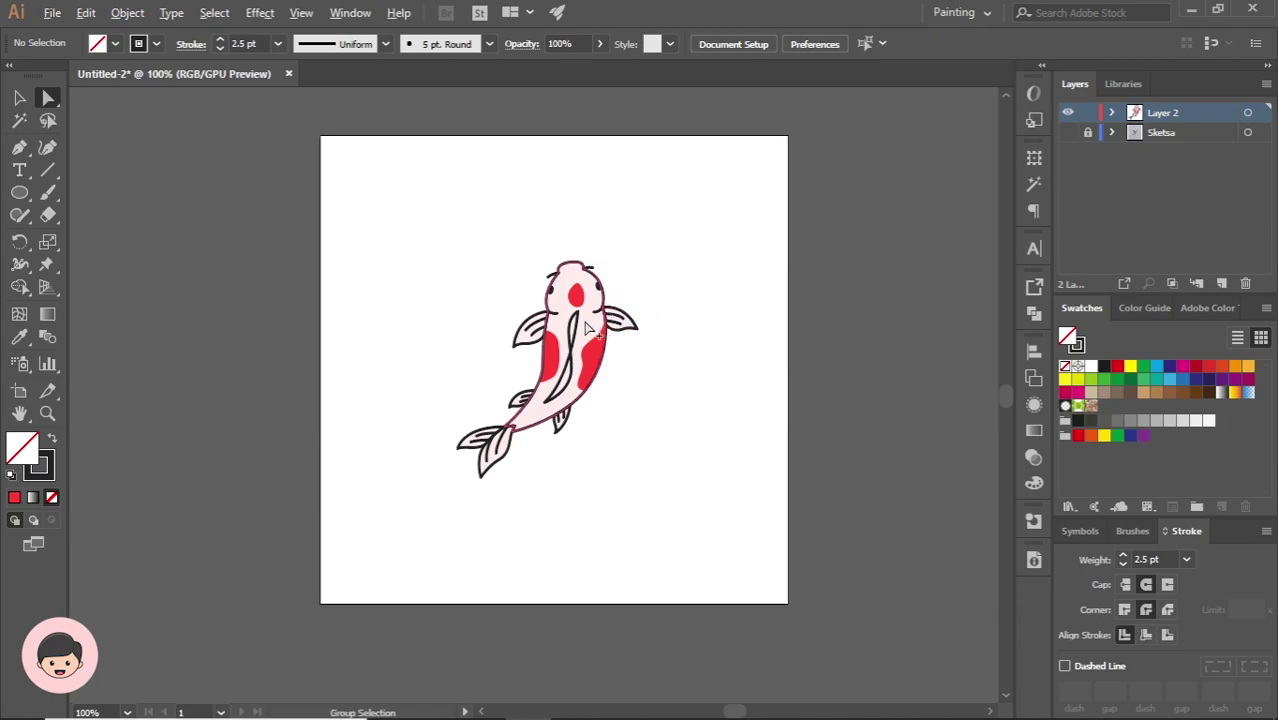
scroll(584, 322, up, 3)
Draw a closed shadow shape with the Pen tool over the inner and lower part of the left front fin, extending past its outline
click(20, 147)
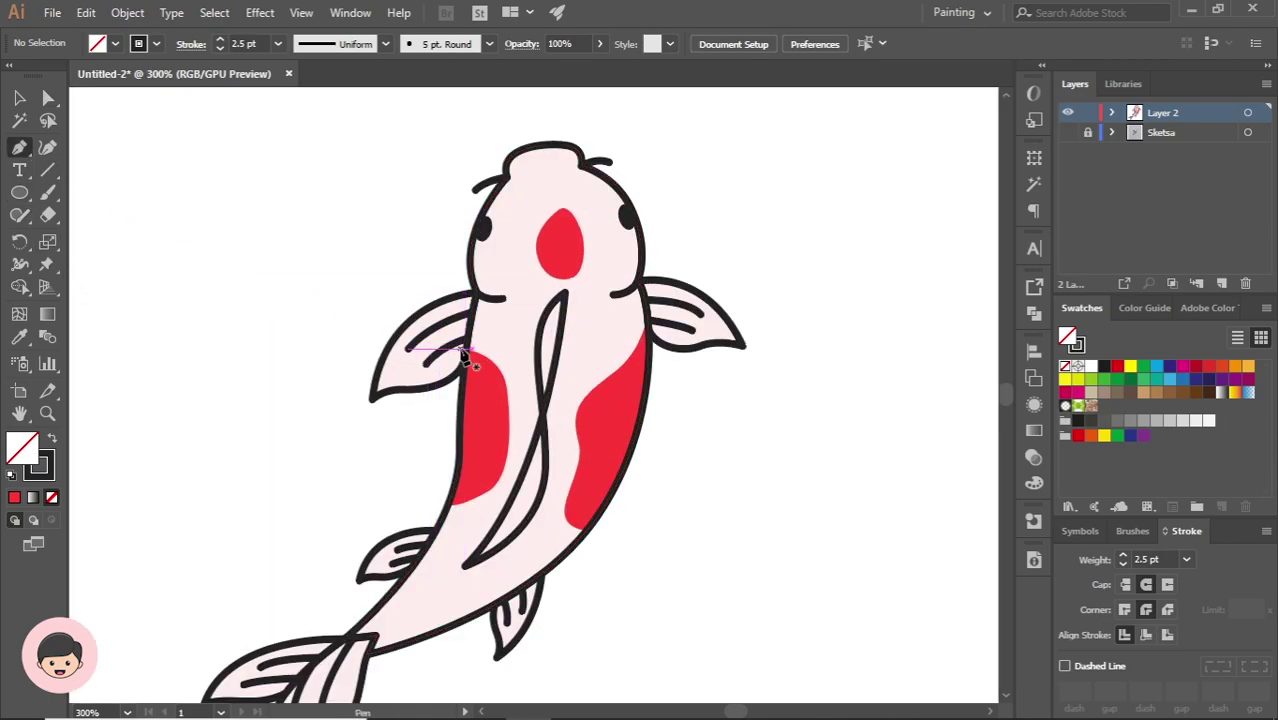
scroll(465, 355, up, 3)
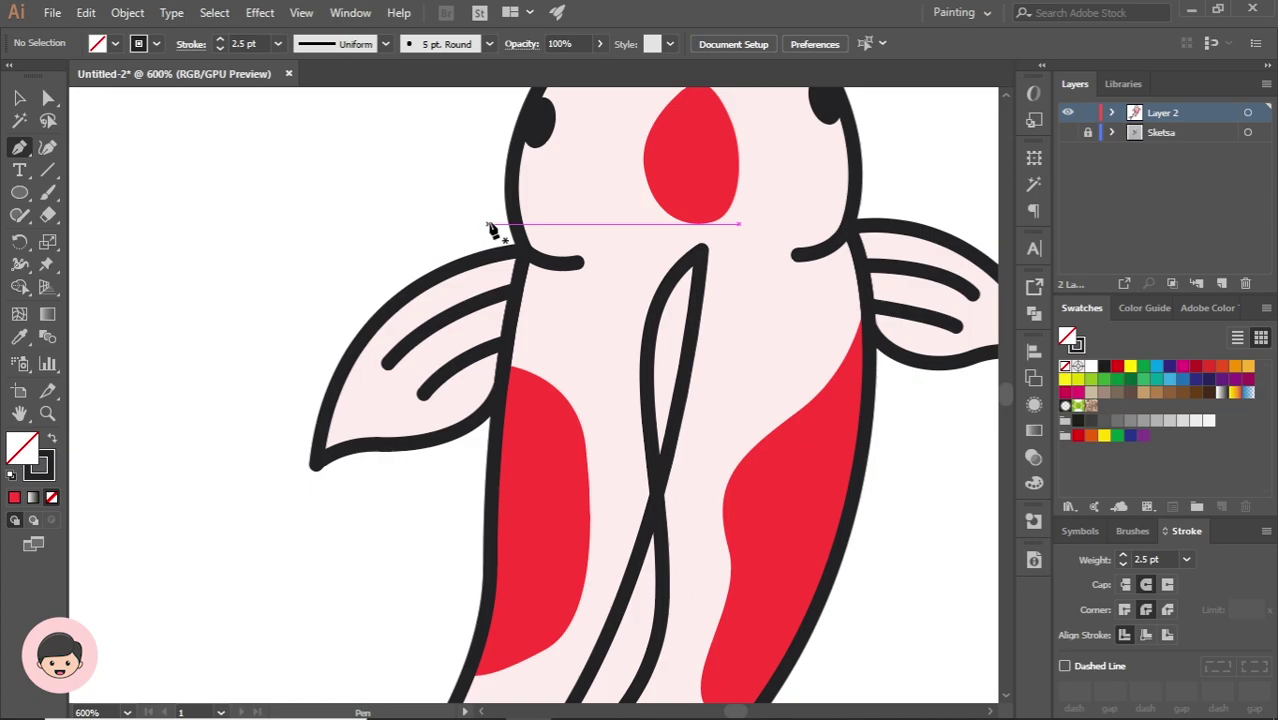
drag(484, 219, 454, 342)
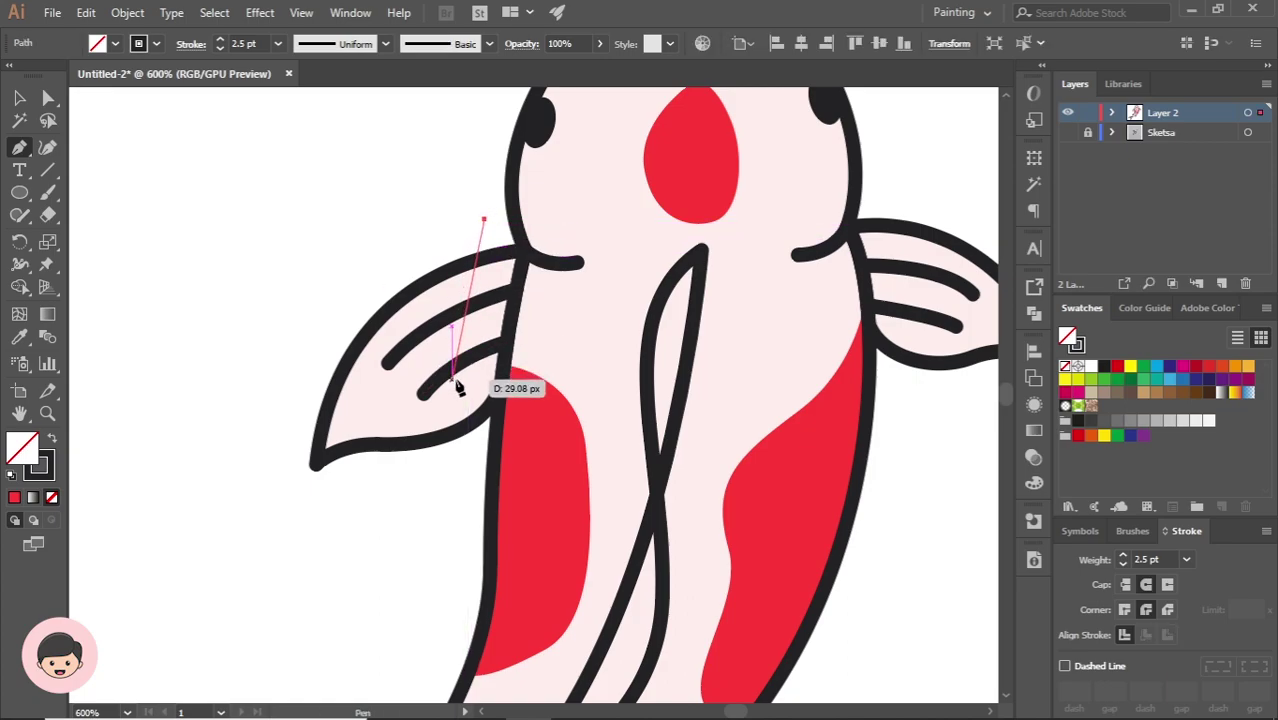
key(ctrl+z)
drag(497, 243, 436, 420)
drag(320, 462, 305, 518)
click(319, 474)
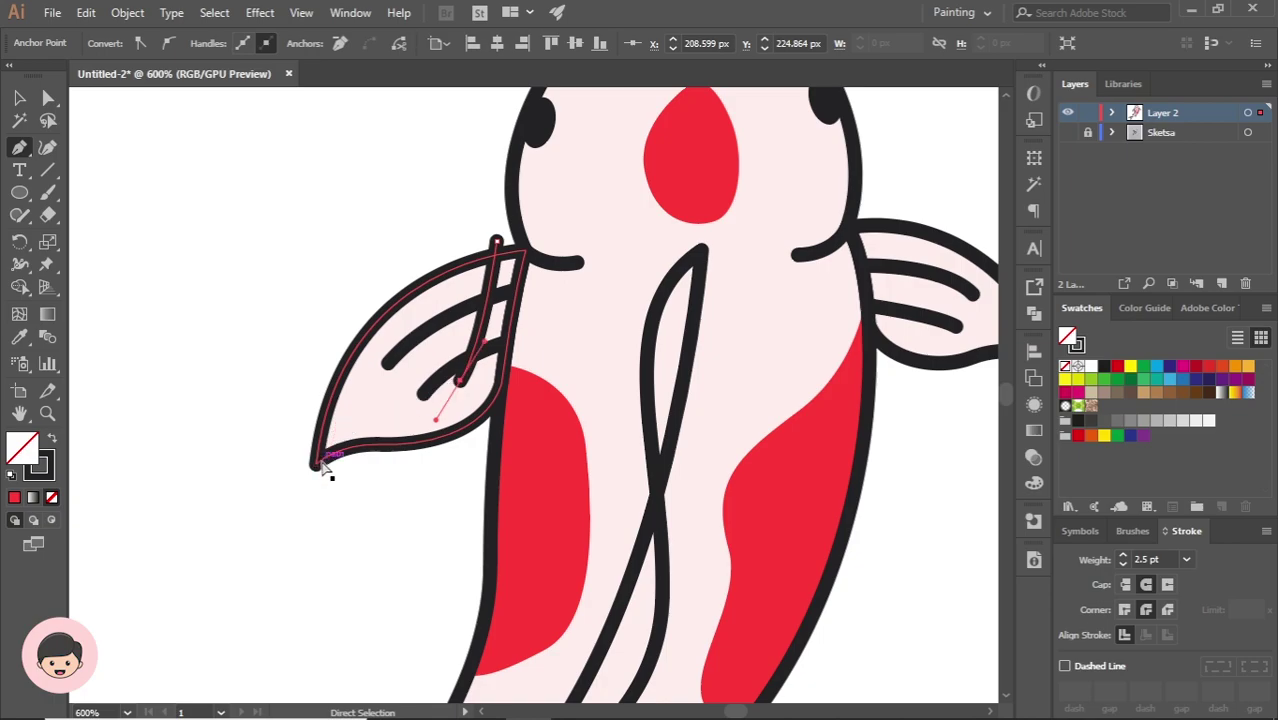
drag(318, 474, 294, 497)
click(338, 548)
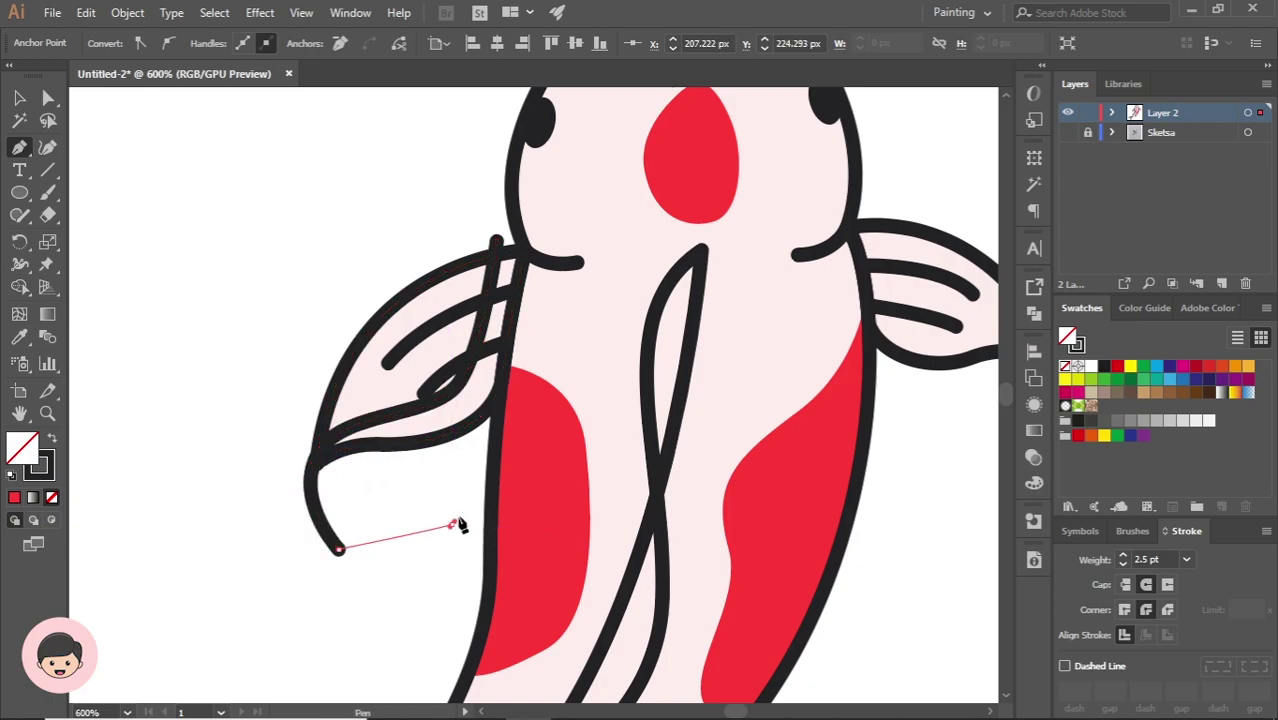
click(452, 524)
click(550, 405)
click(566, 238)
click(497, 241)
Copy the fin's pale pink, strokeless appearance onto the new shadow shape with the Eyedropper
key(v)
click(455, 217)
click(508, 244)
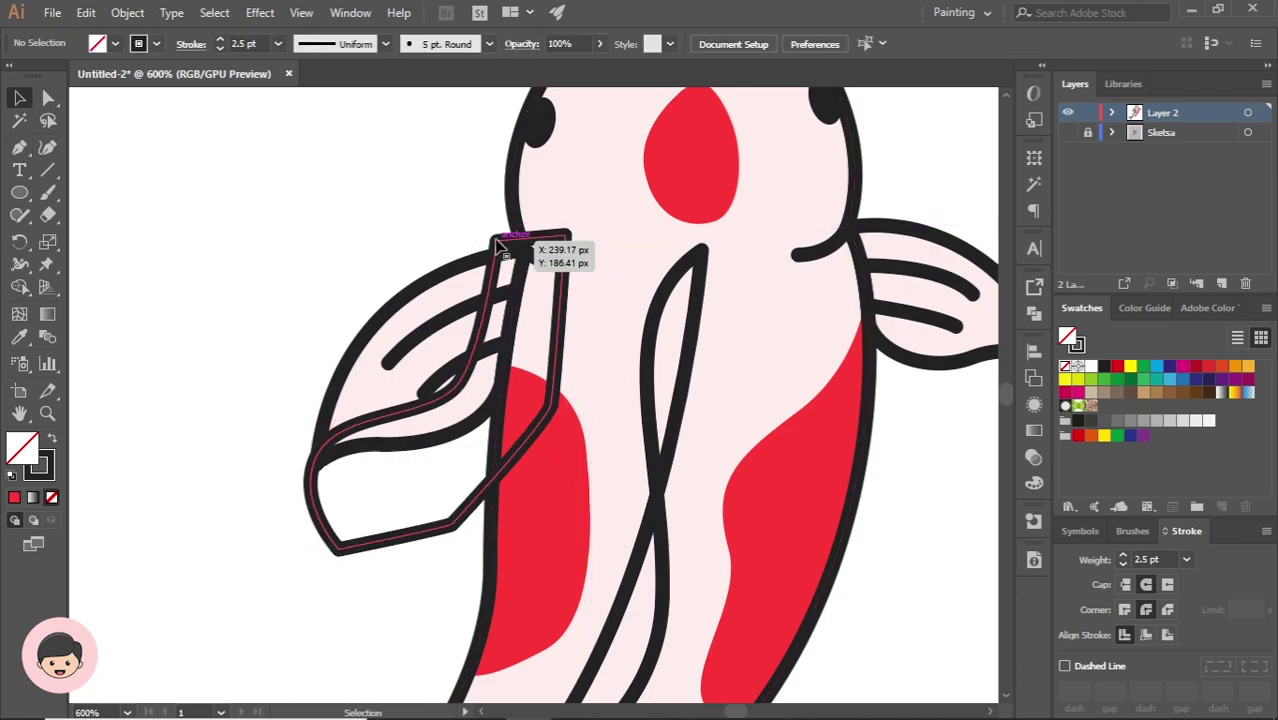
key(i)
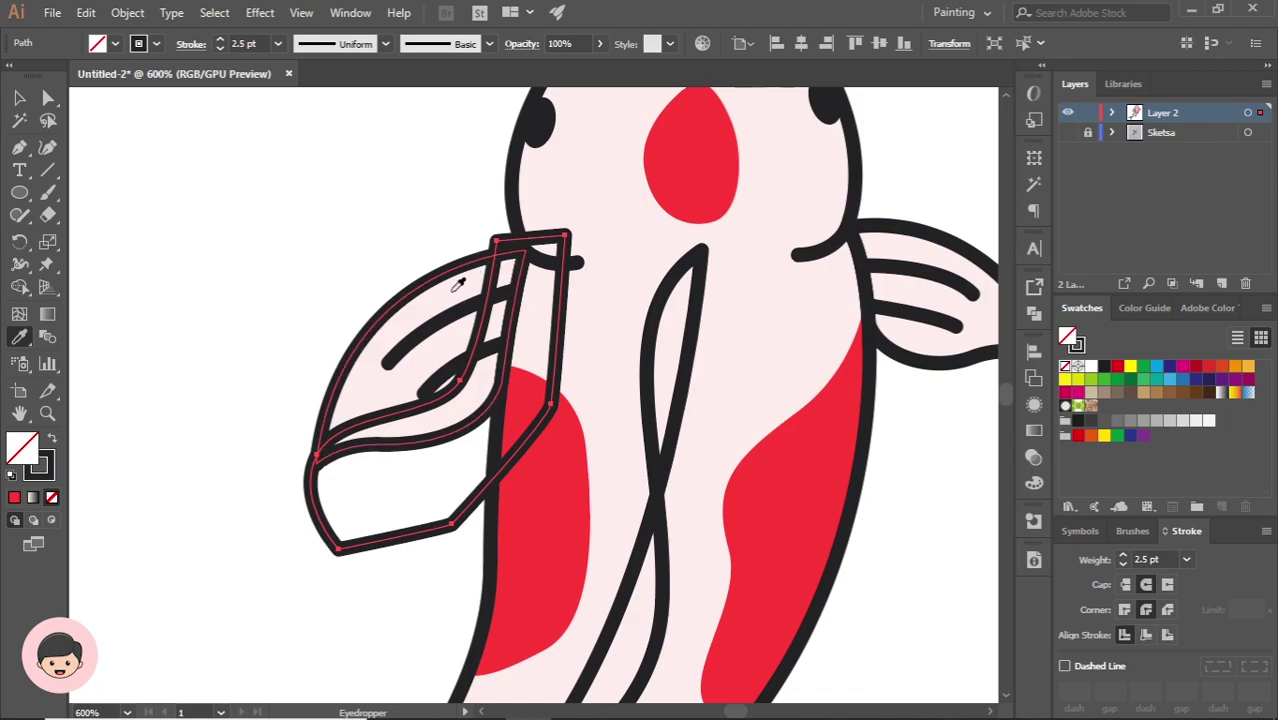
click(458, 285)
key(v)
Recolour the left front fin's shadow shape to the greyish pink CEBEBE
click(397, 220)
click(547, 297)
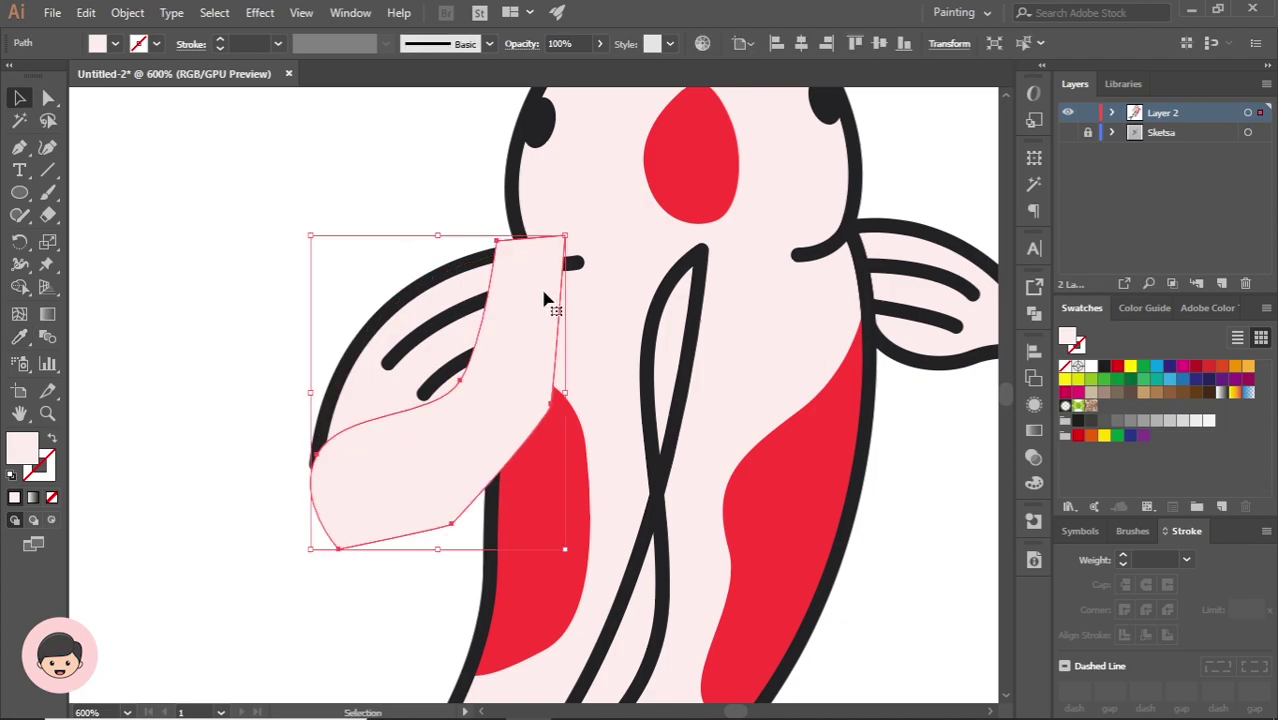
double_click(1073, 343)
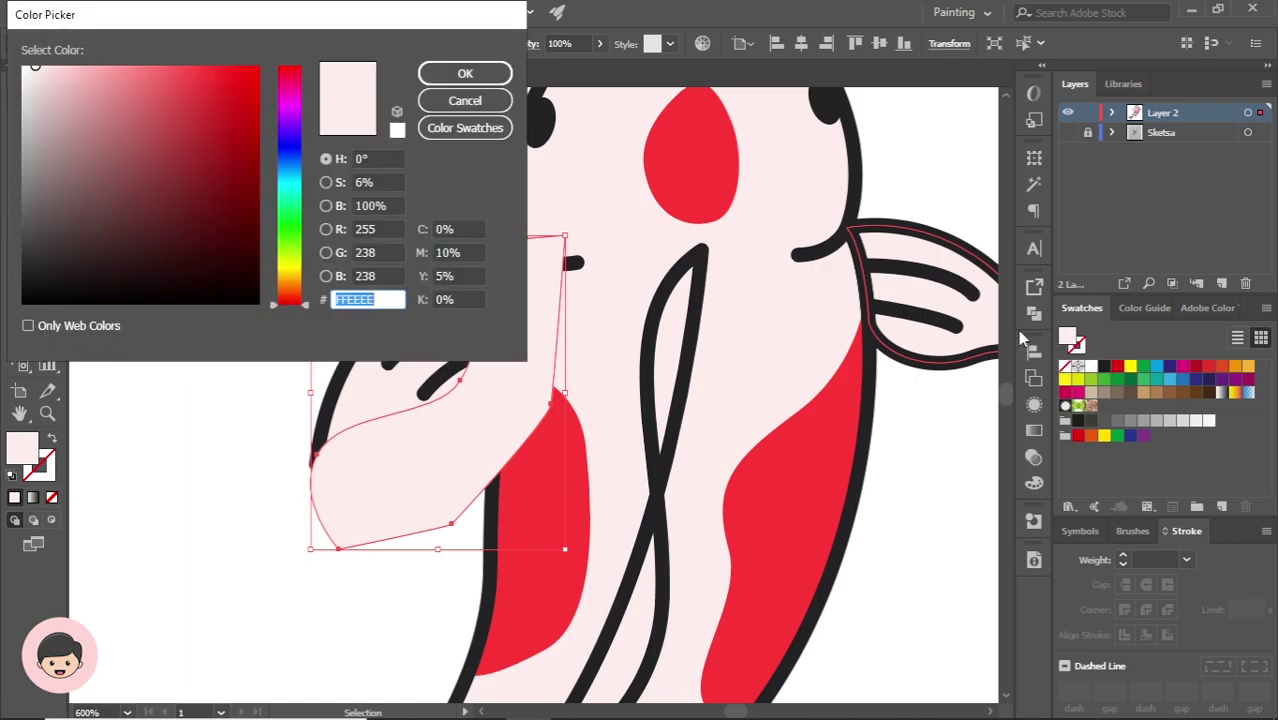
drag(39, 82, 43, 103)
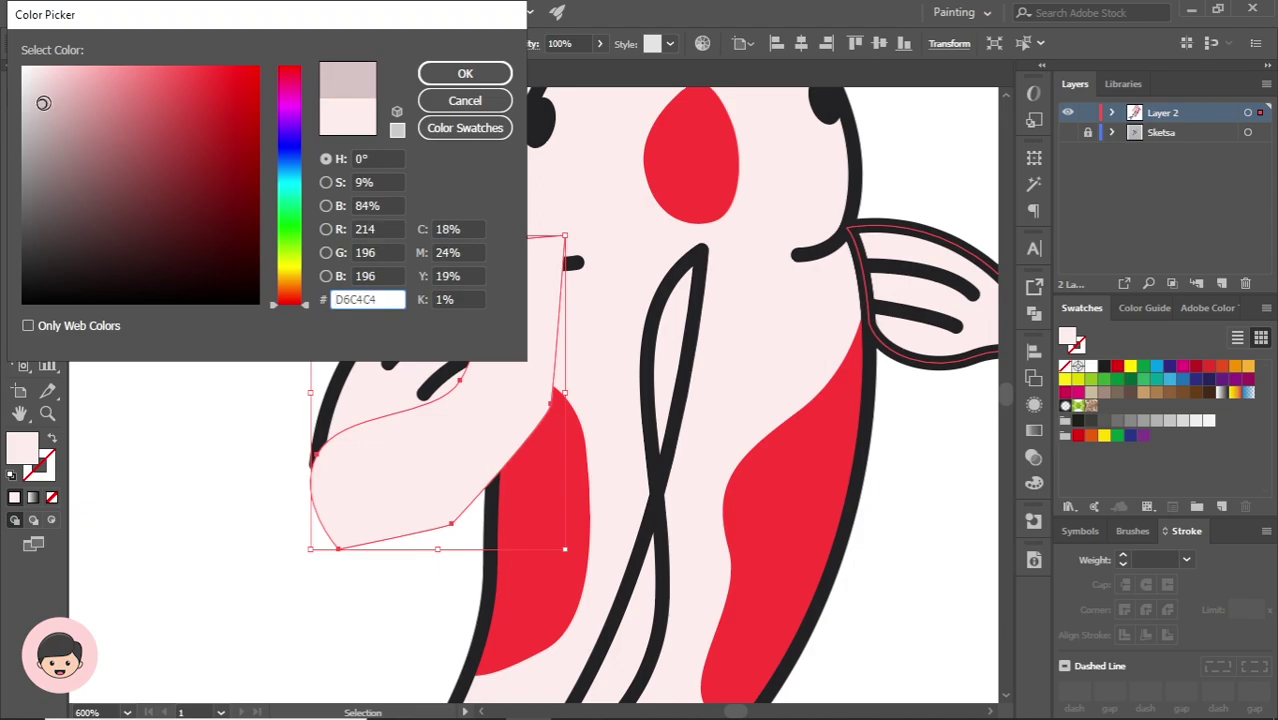
click(40, 108)
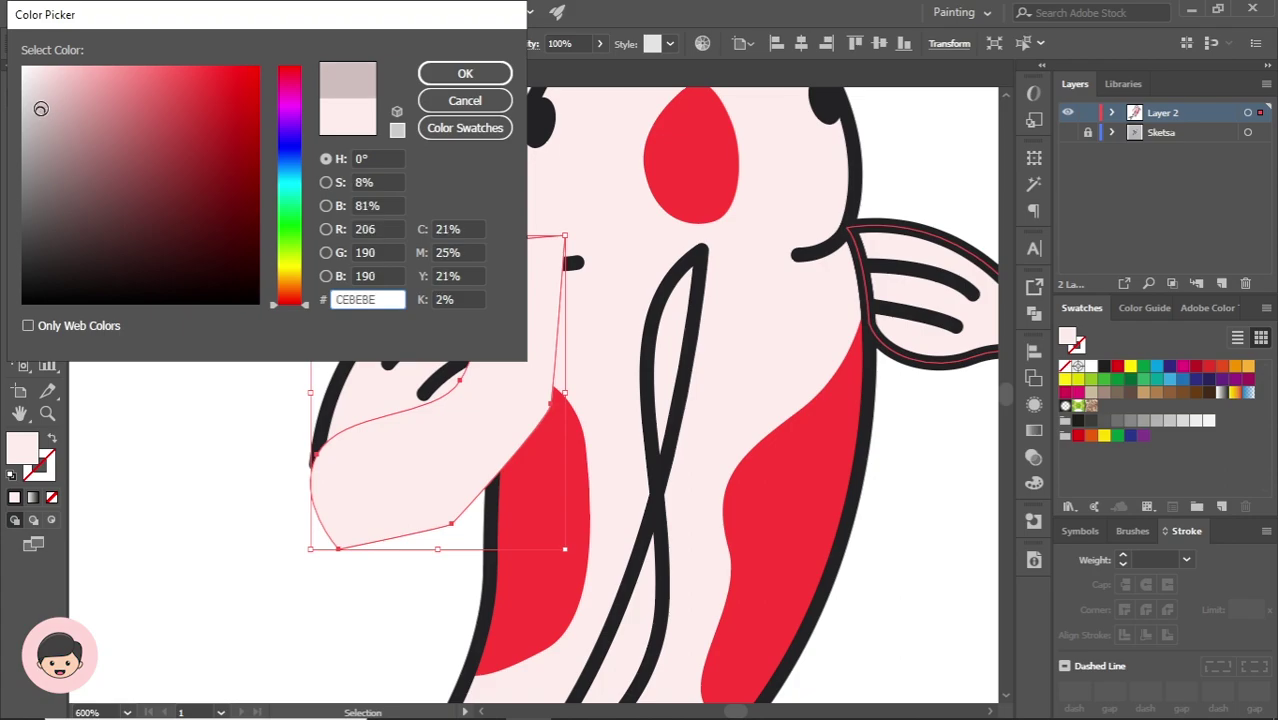
click(477, 75)
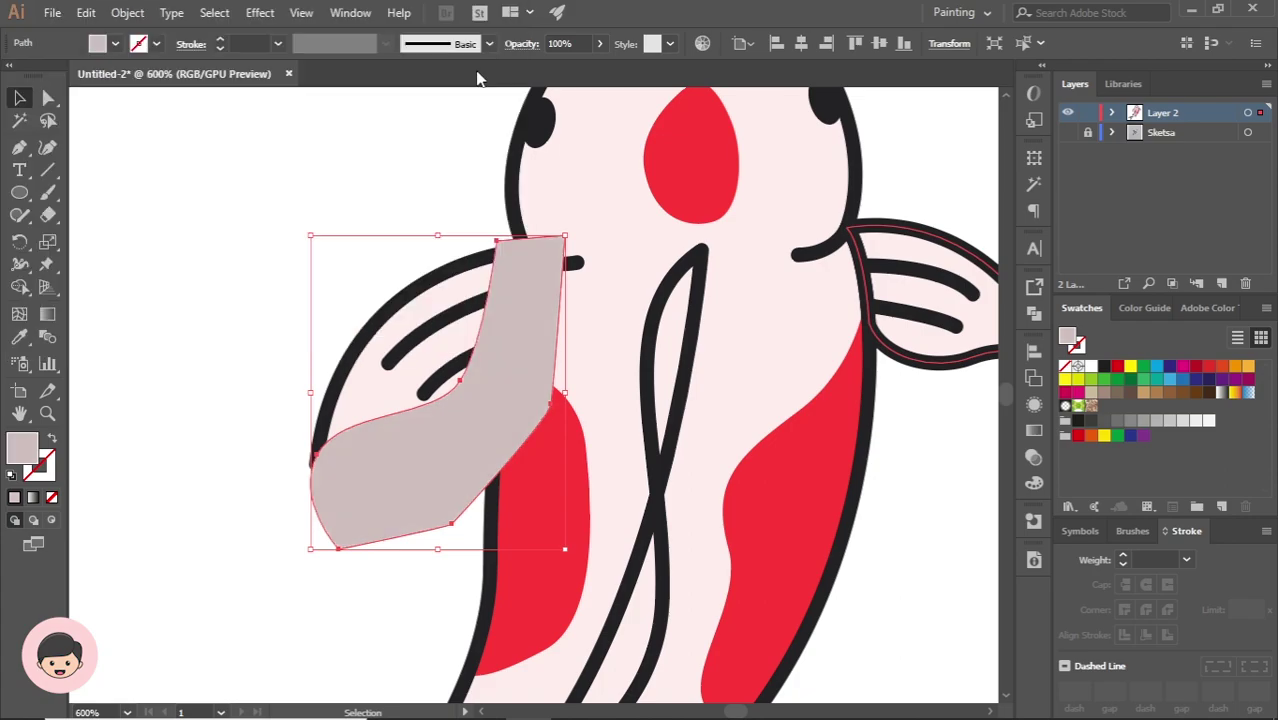
click(208, 293)
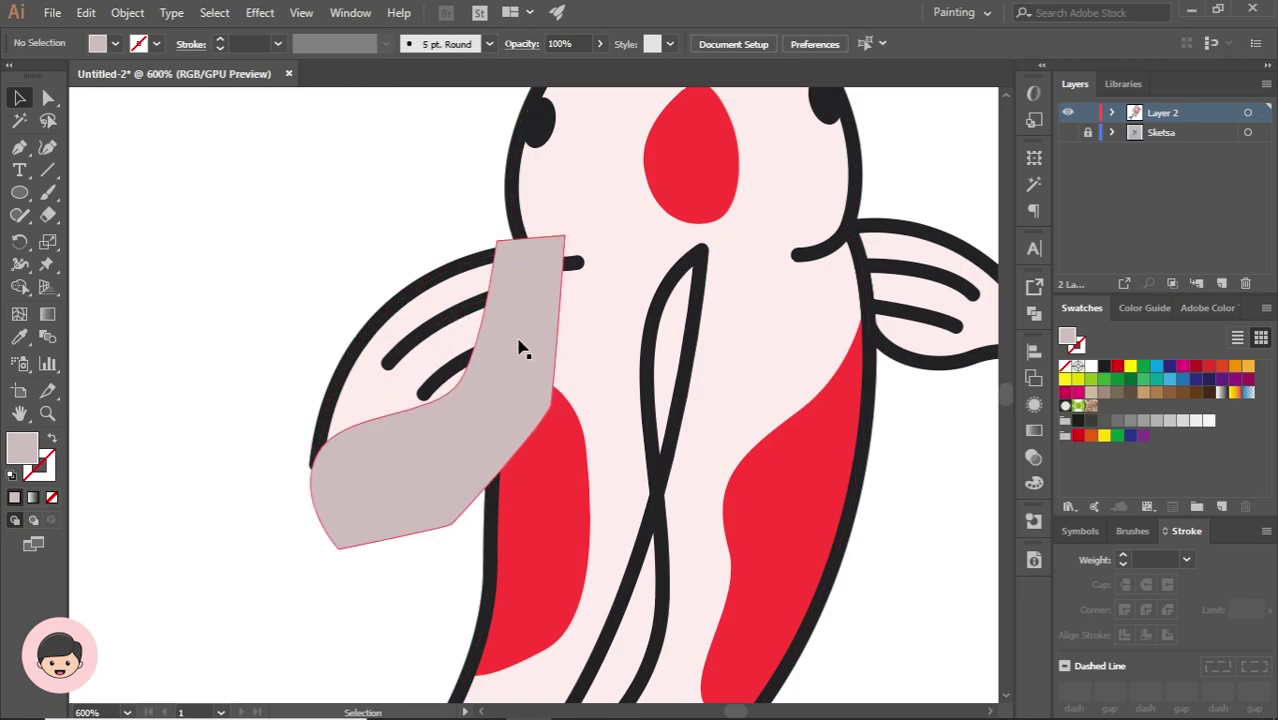
Trim the shadow's overhang outside the left front fin with the Shape Builder, using the fin's fill shape as the boundary
click(519, 347)
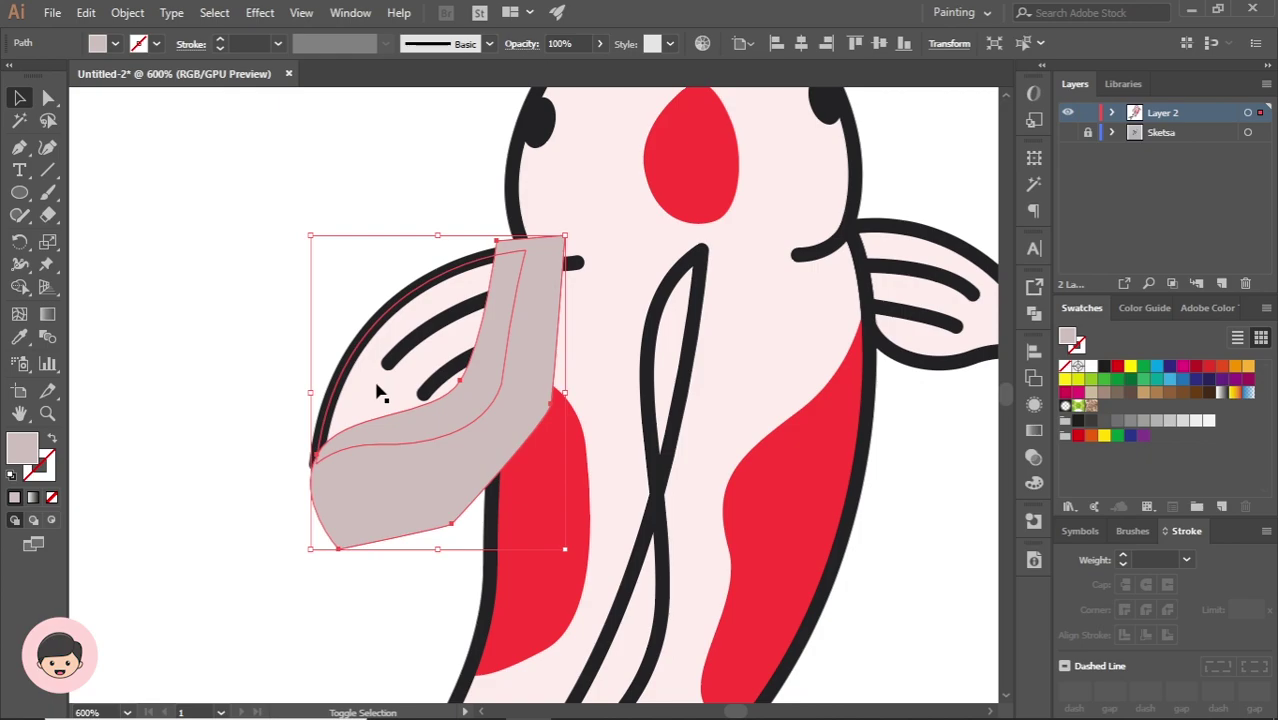
shift+click(334, 390)
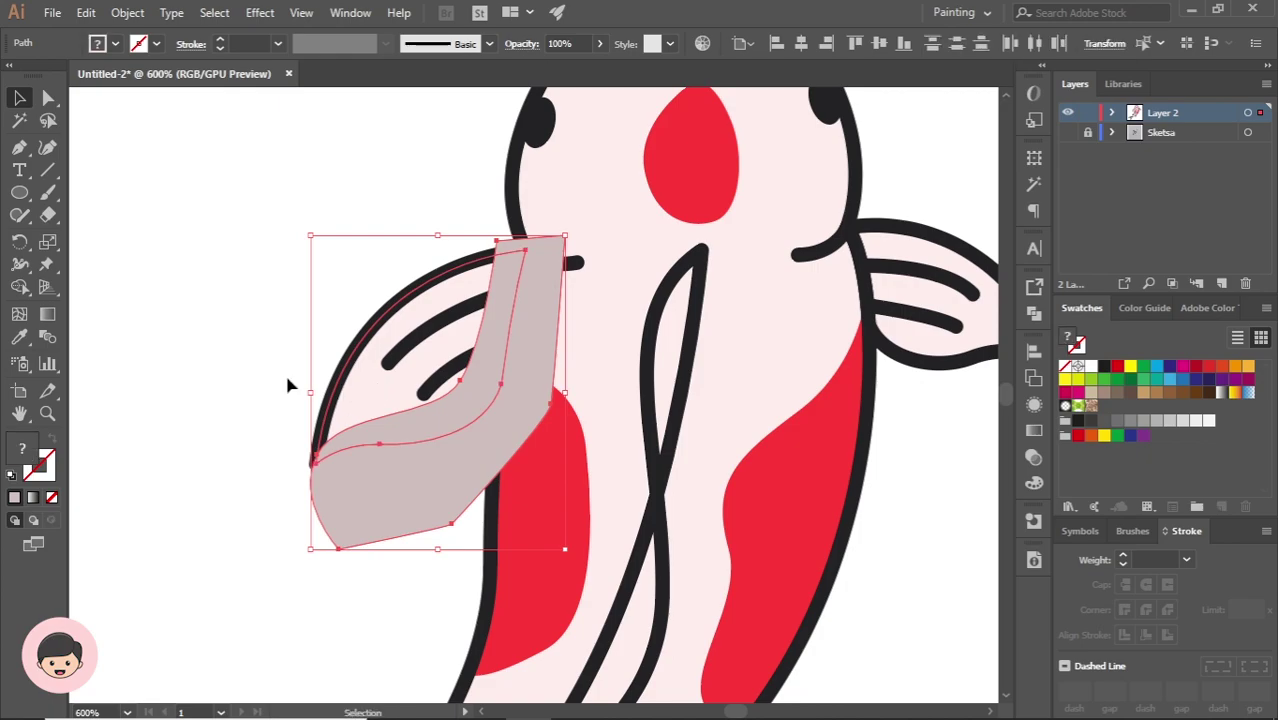
click(20, 287)
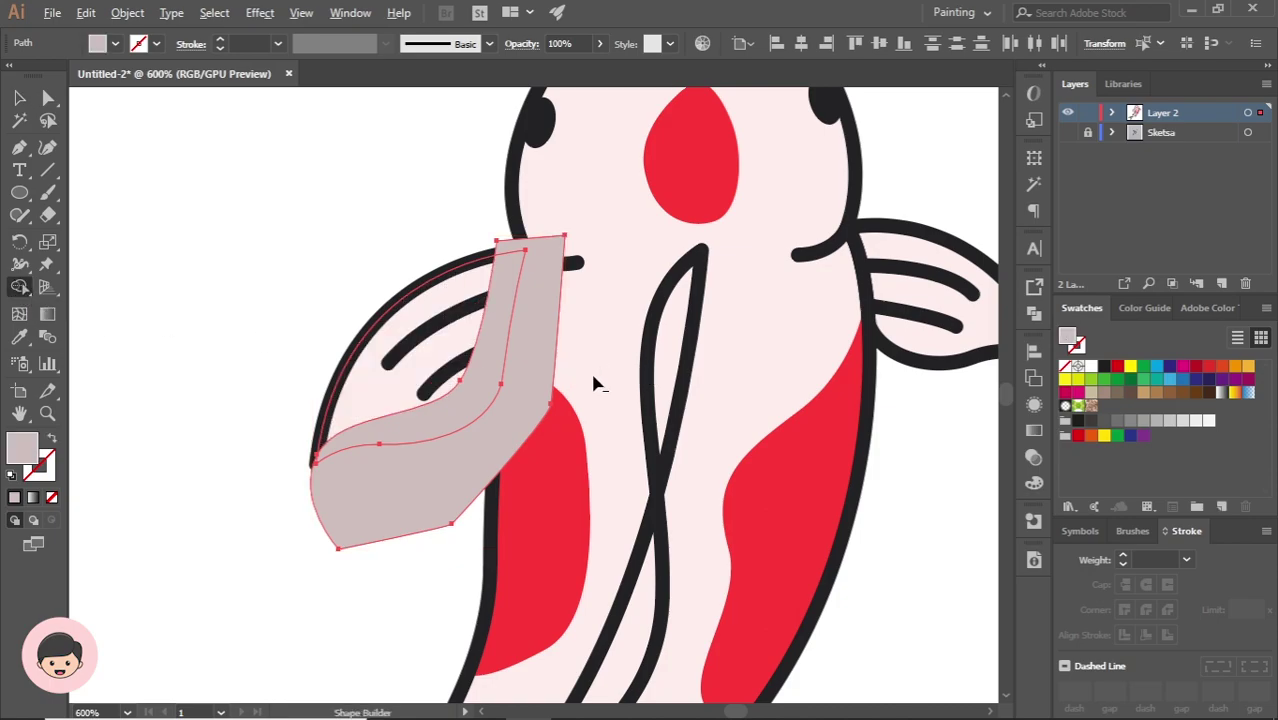
alt+click(412, 479)
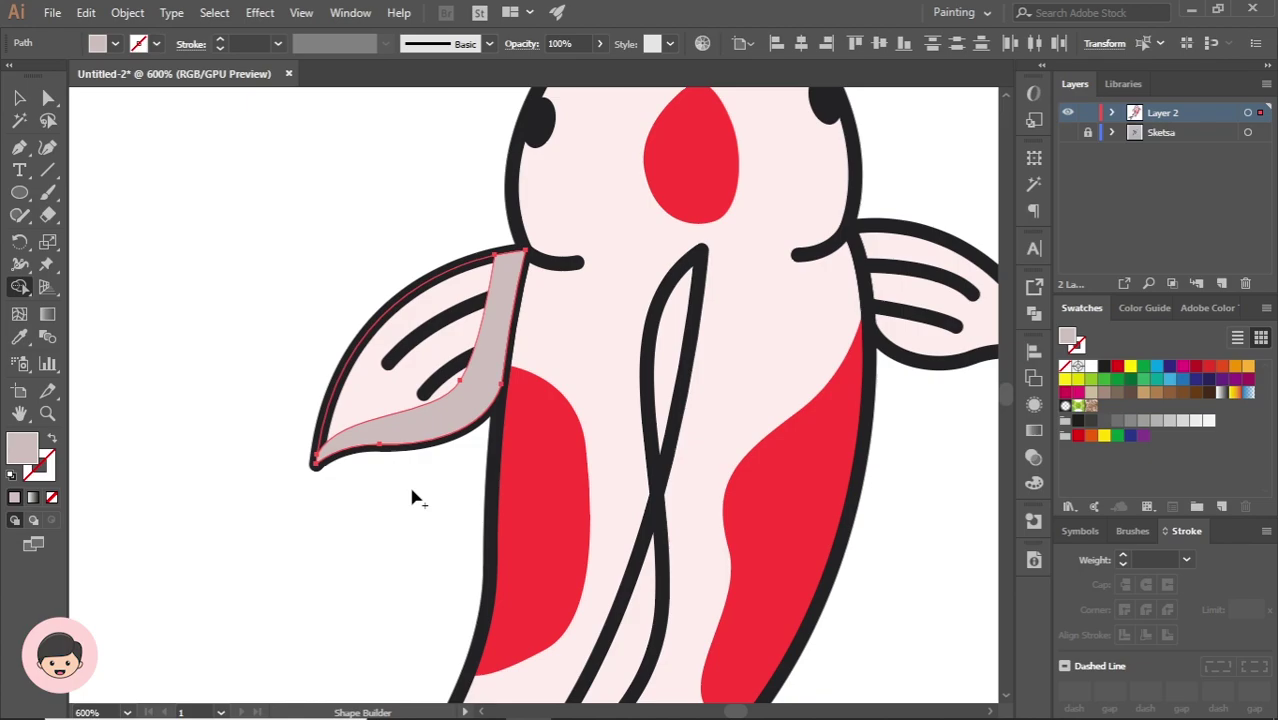
key(v)
click(415, 486)
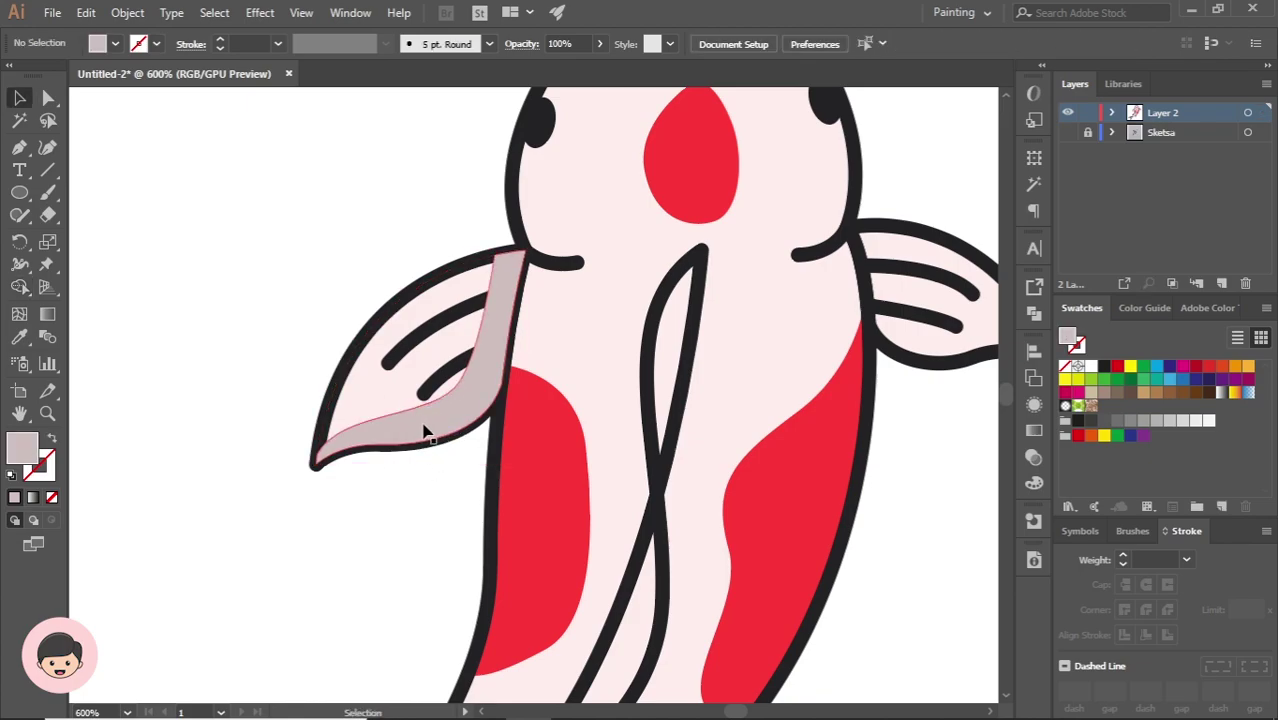
Send the left front fin's shadow and fill shape to the back, behind the black outlines
click(425, 433)
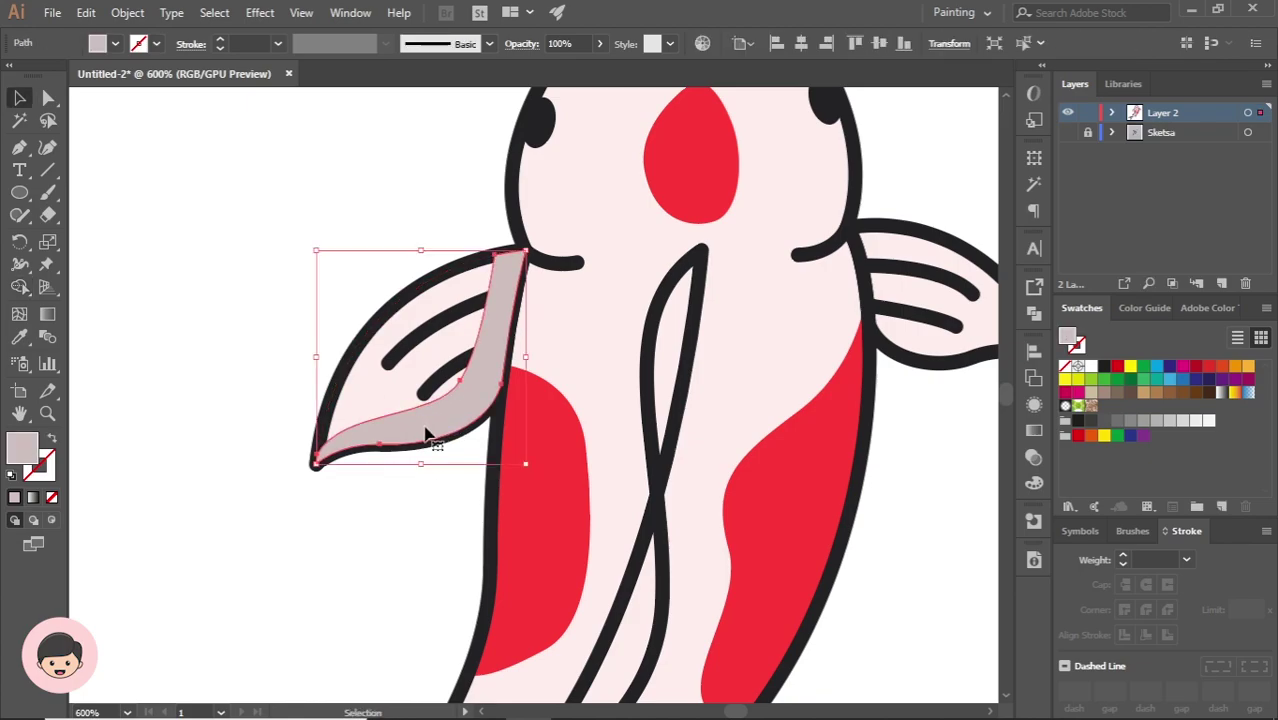
shift+click(376, 383)
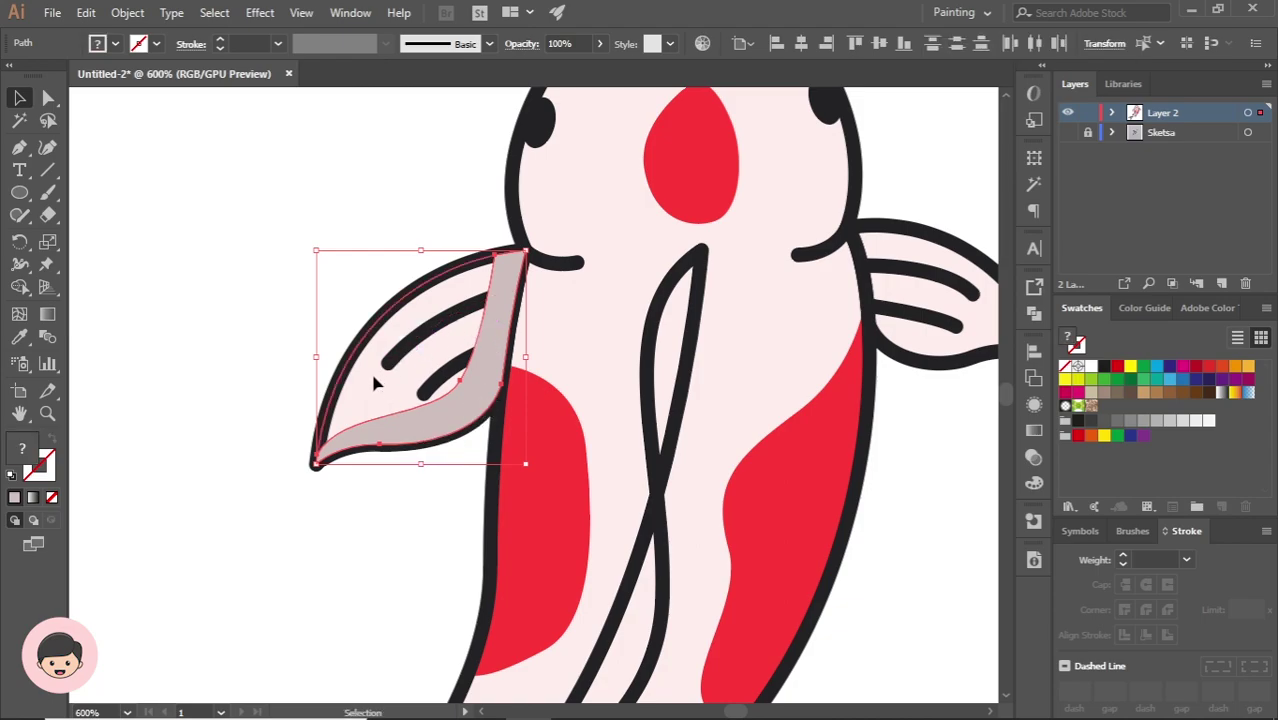
right_click(365, 492)
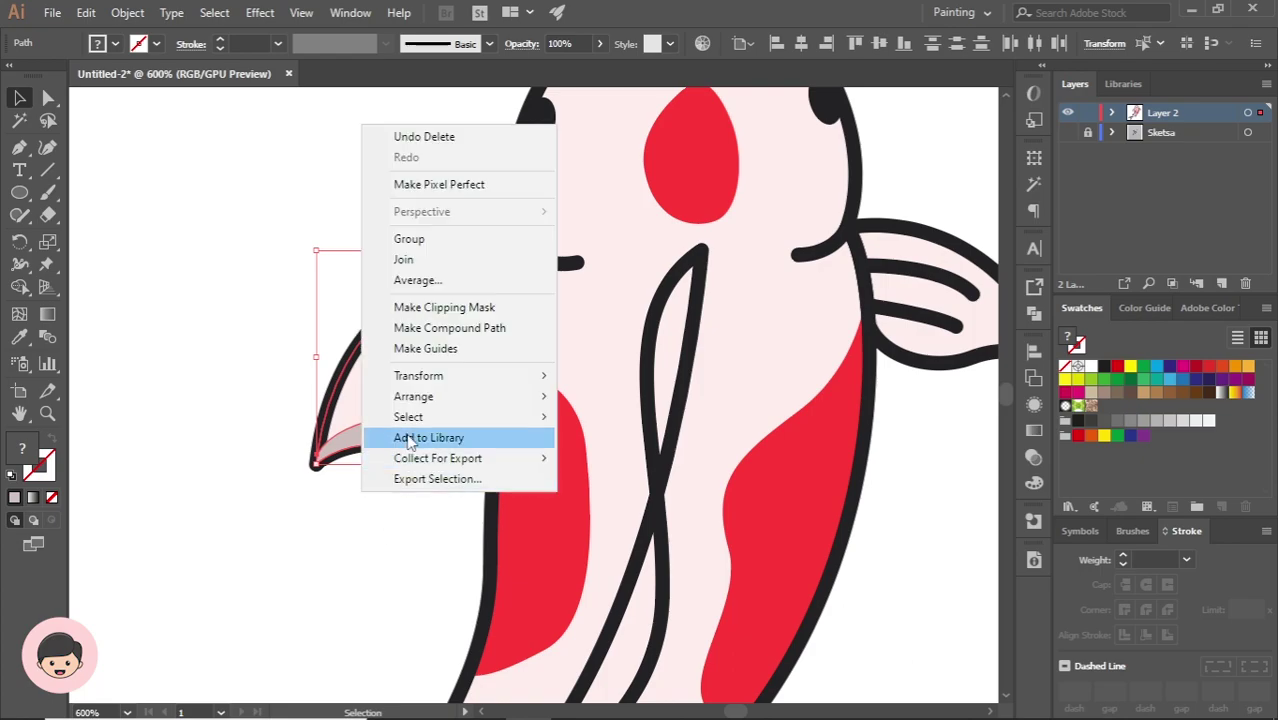
mouse_move(441, 406)
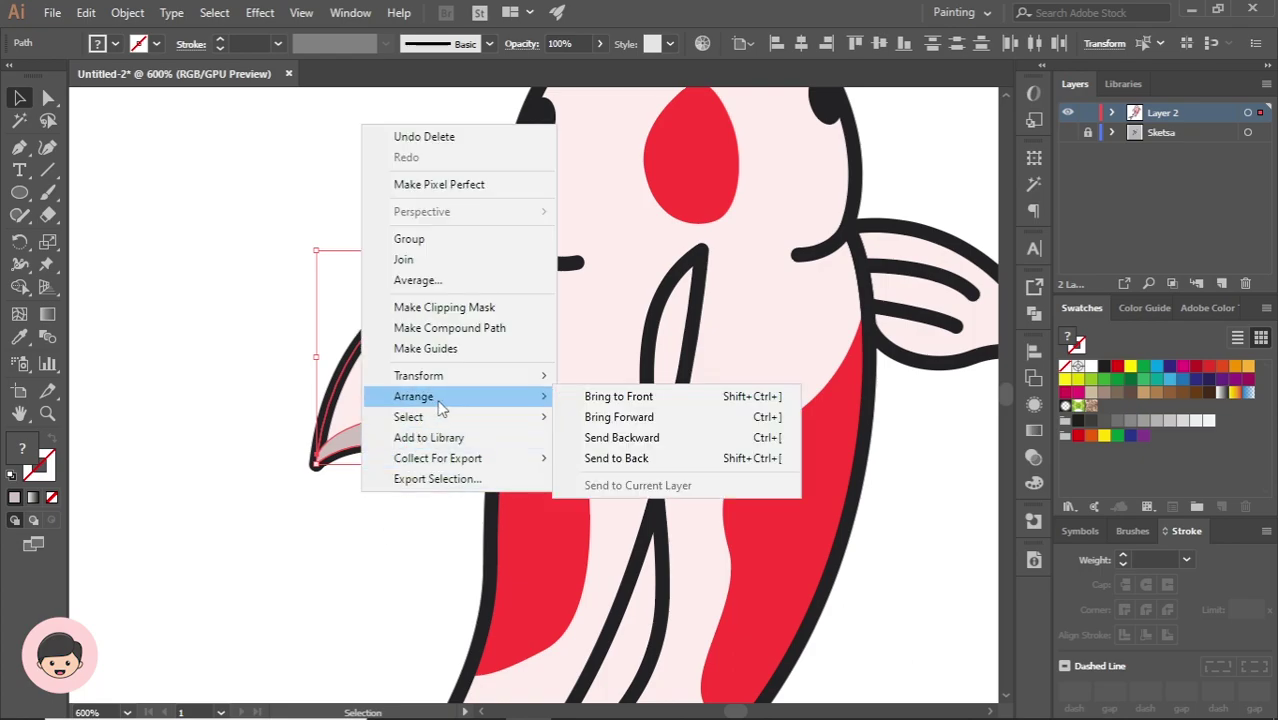
click(617, 463)
click(422, 486)
Draw a closed greyish pink shadow shape with the Pen tool over the inner and lower part of the right front fin
scroll(400, 481, down, 3)
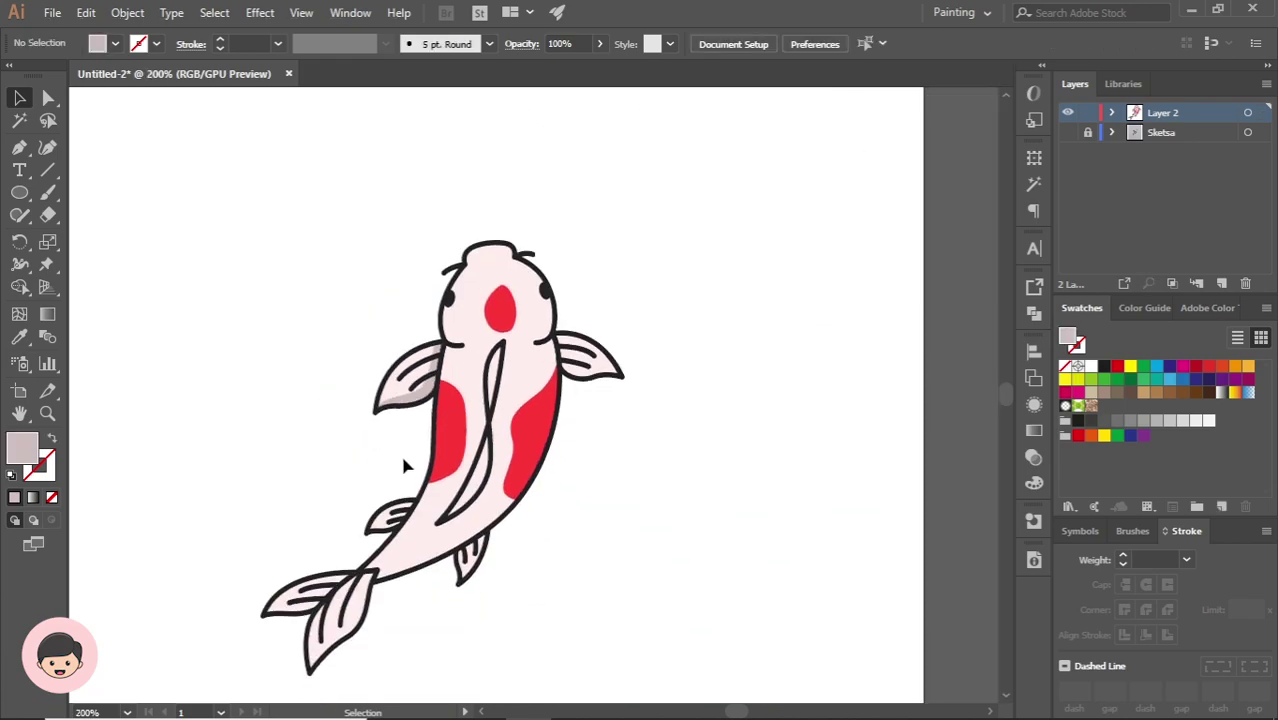
scroll(405, 456, down, 1)
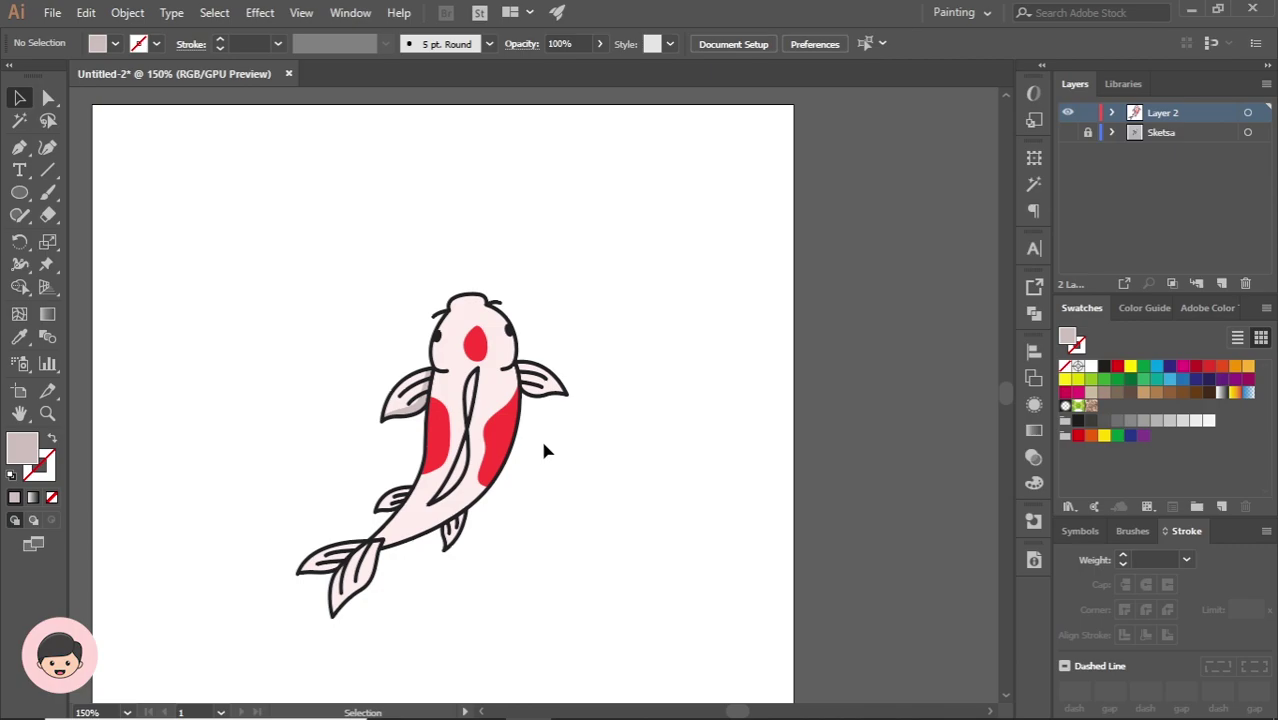
click(19, 147)
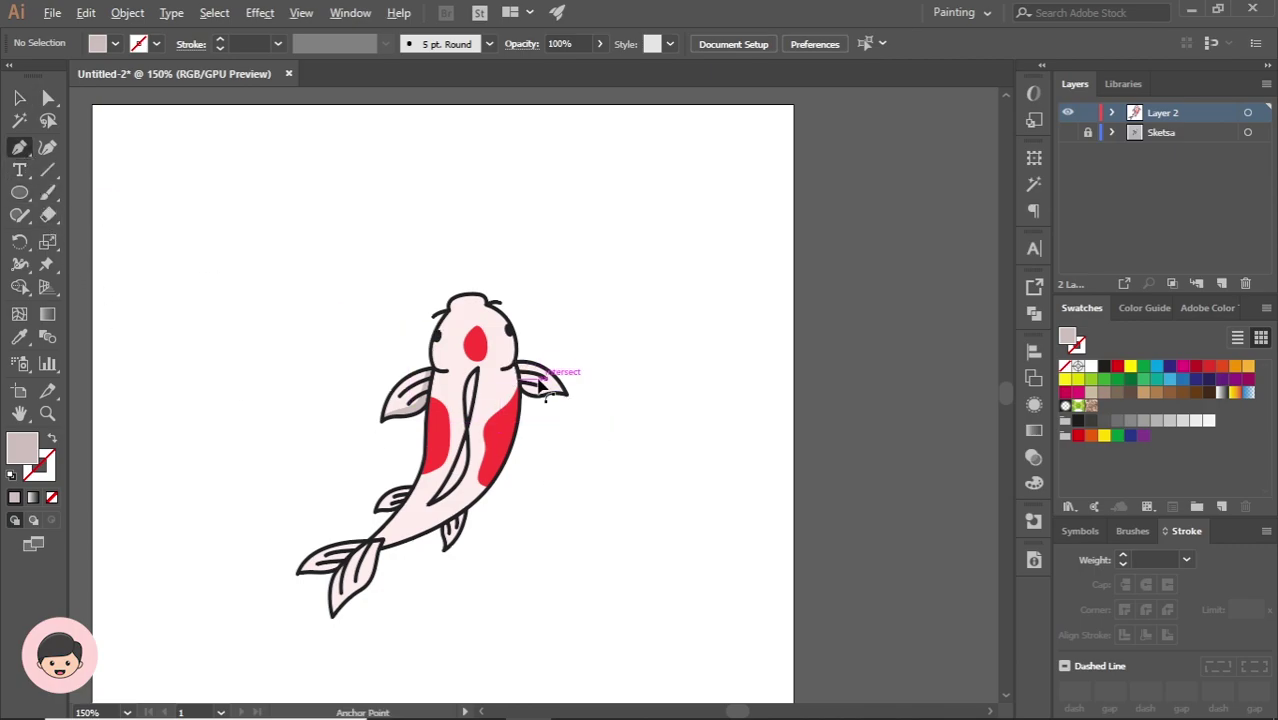
scroll(545, 365, up, 5)
click(453, 268)
drag(512, 425, 521, 435)
drag(542, 436, 549, 436)
drag(697, 469, 745, 526)
key(ctrl+z)
key(ctrl+z)
drag(683, 458, 729, 510)
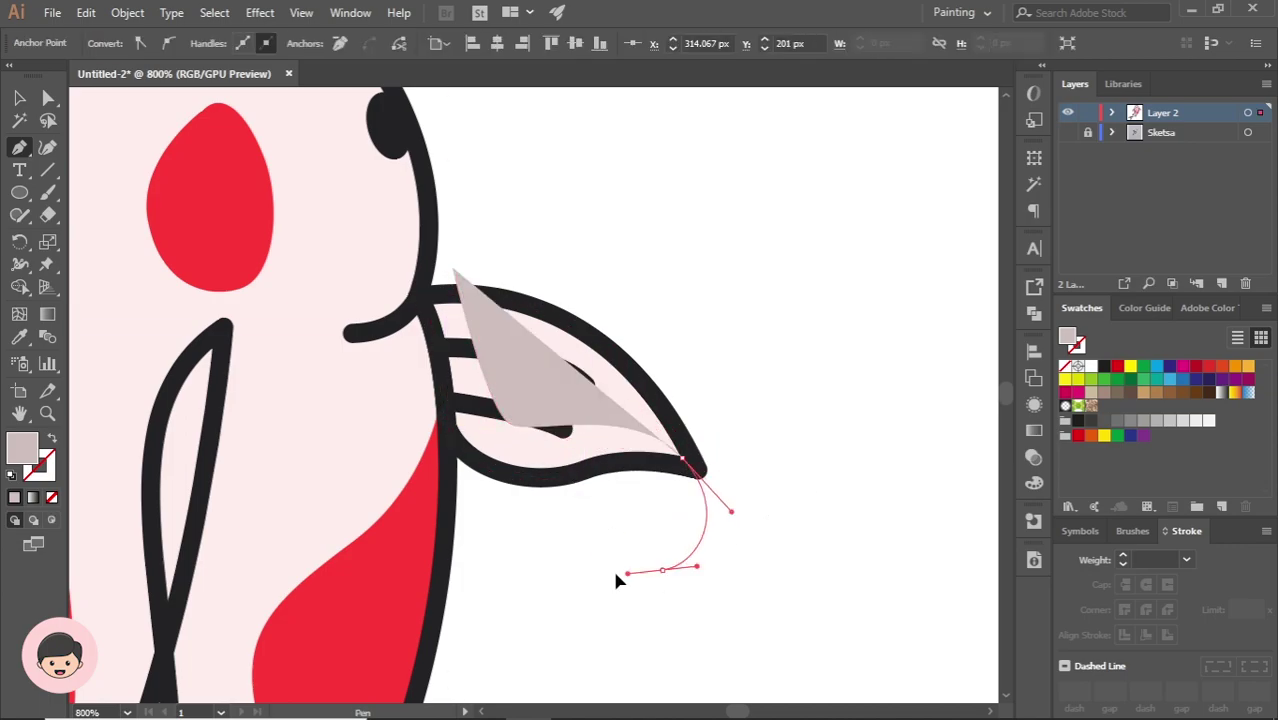
drag(663, 571, 616, 570)
click(483, 552)
drag(397, 467, 404, 420)
click(407, 264)
click(453, 268)
Trim the right front fin's shadow to the fin with the Shape Builder and send it with the fin fill to the back
key(shift+m)
alt+click(455, 484)
right_click(608, 442)
click(850, 406)
Draw a closed shadow shape with the Pen tool over the lower and inner part of the left rear fin
scroll(688, 466, down, 5)
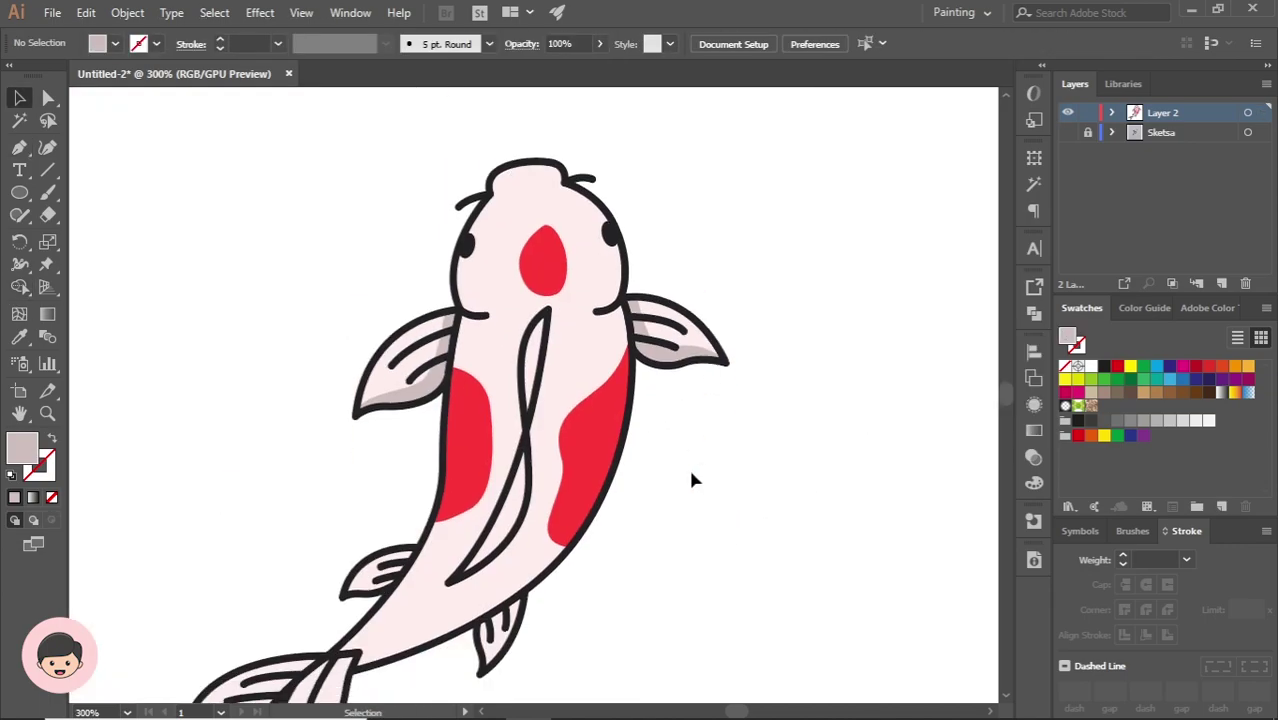
click(19, 147)
scroll(485, 428, up, 7)
click(552, 147)
drag(451, 311, 422, 331)
drag(200, 423, 183, 487)
scroll(205, 486, down, 2)
click(193, 487)
click(380, 435)
drag(464, 297, 448, 274)
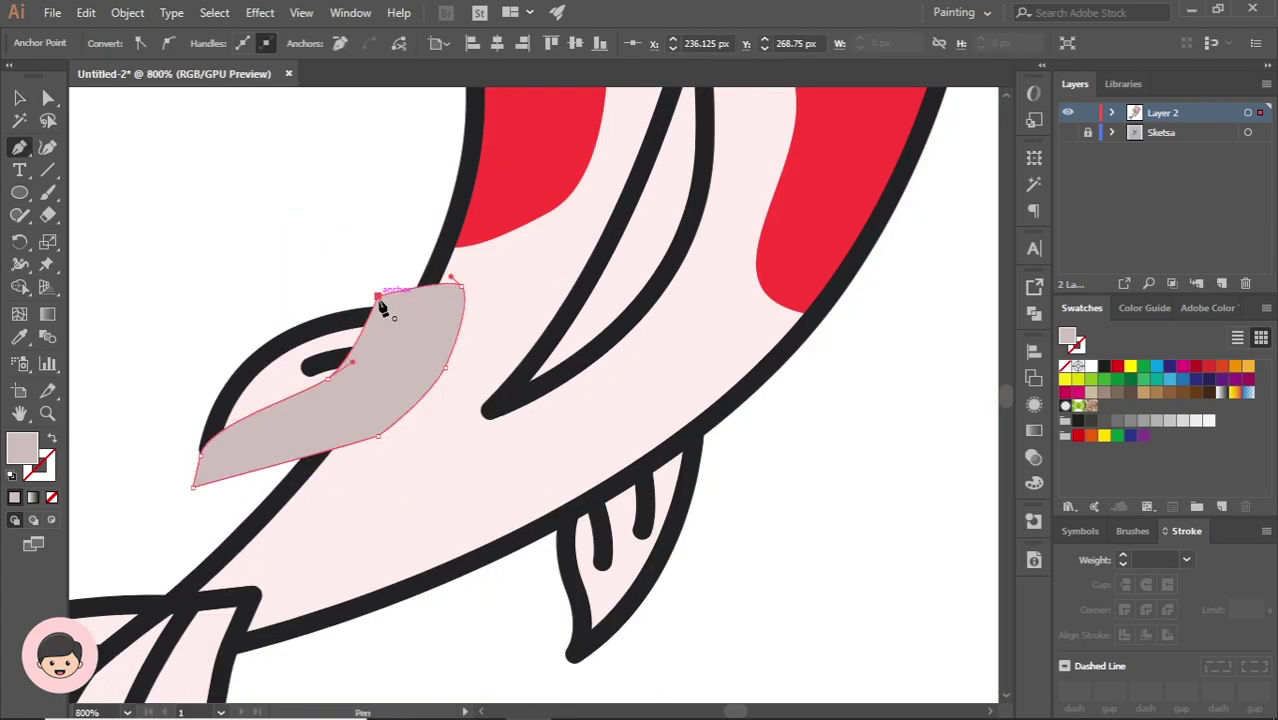
click(380, 297)
Draw a closed shadow shape with the Pen tool over the inner part of the right rear fin
click(727, 462)
click(603, 530)
drag(571, 645, 545, 661)
drag(506, 612, 506, 580)
drag(548, 473, 605, 453)
click(664, 426)
click(700, 414)
click(727, 462)
key(v)
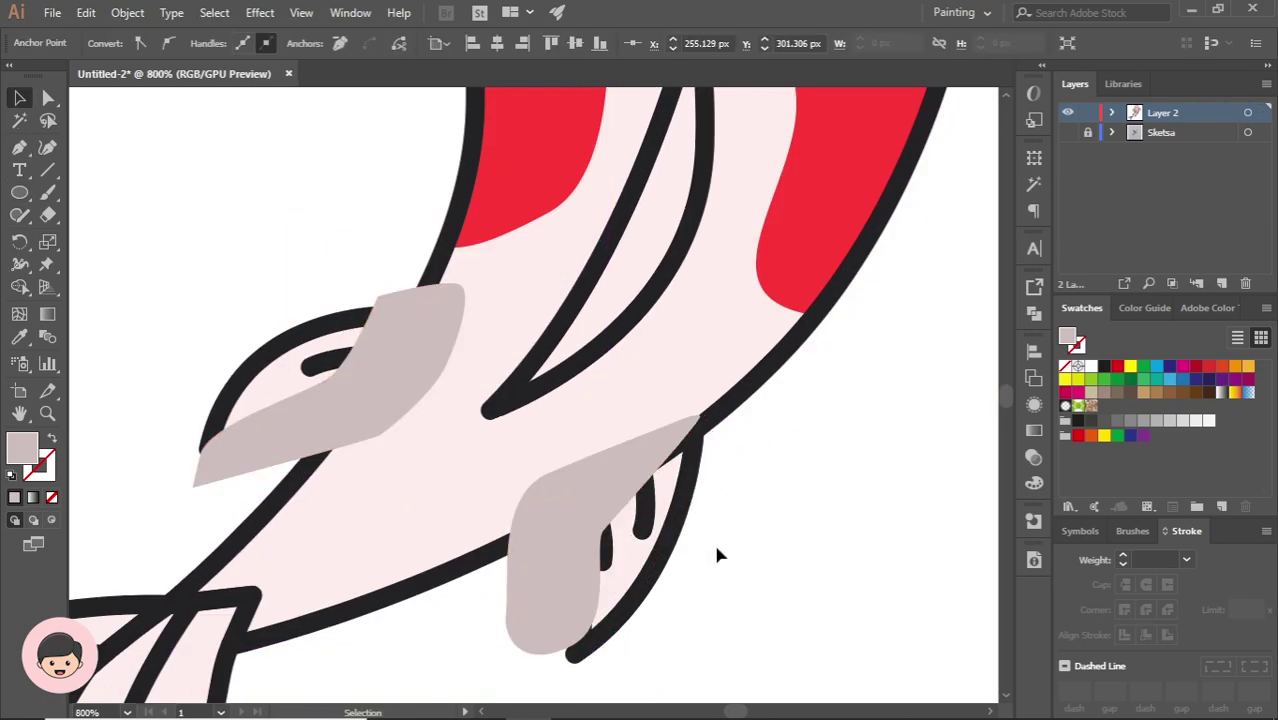
Trim both rear fin shadows to their fins with the Shape Builder and send them with the fin fills to the back
shift+click(670, 548)
alt+click(210, 481)
alt+click(540, 570)
key(v)
click(643, 508)
shift+click(345, 400)
scroll(485, 566, down, 2)
click(682, 498)
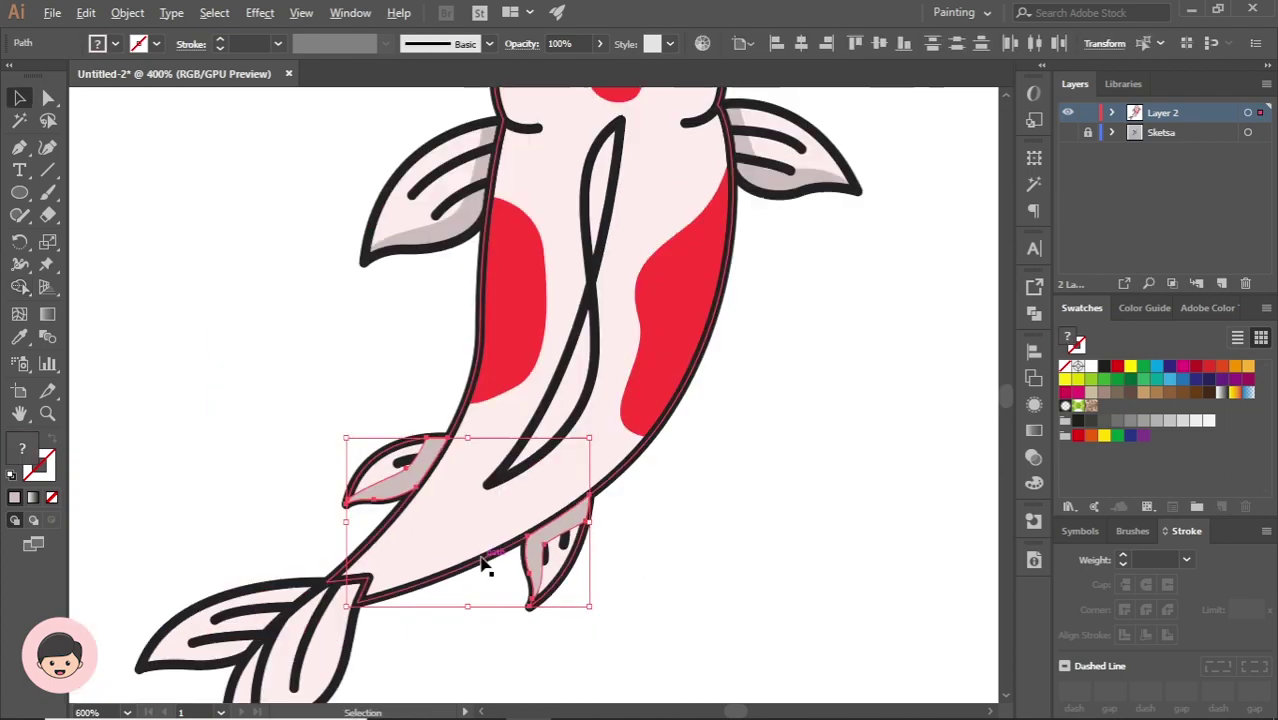
Draw a closed shadow shape with the Pen tool over the lower and inner part of the tail's left lobe
scroll(669, 266, down, 2)
click(20, 149)
scroll(427, 463, up, 4)
click(671, 283)
drag(545, 400, 476, 442)
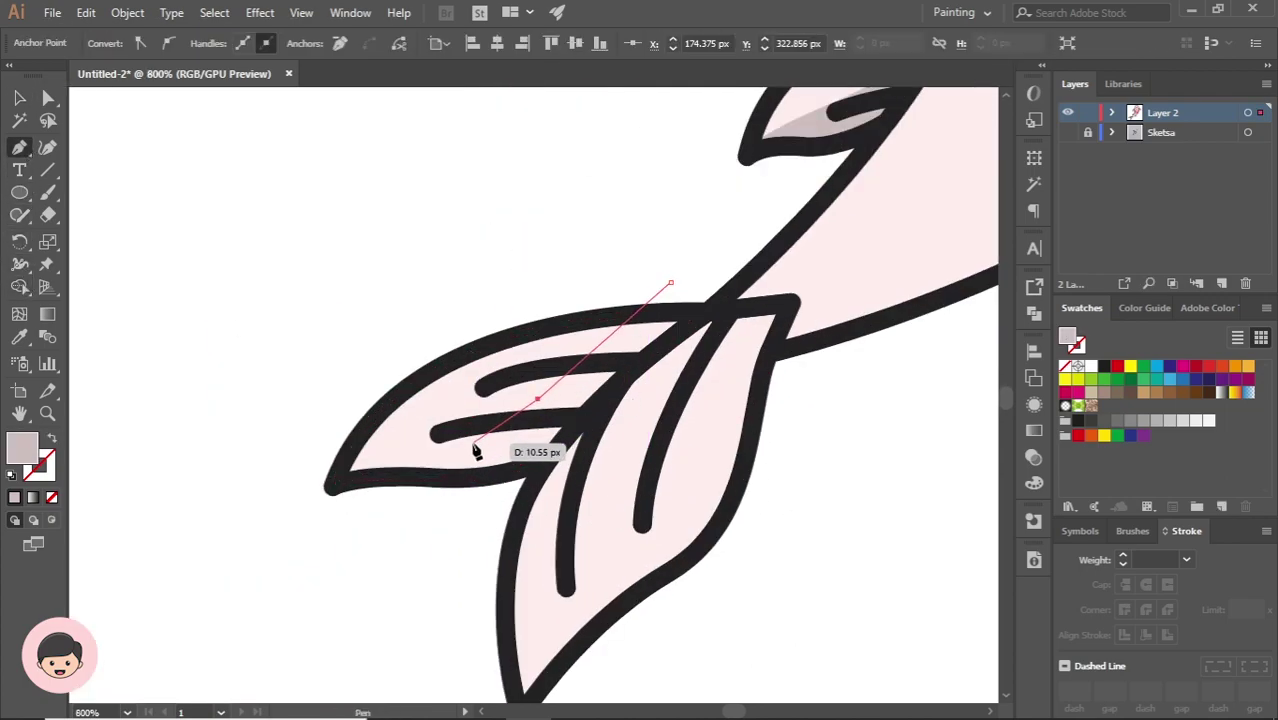
key(ctrl+z)
drag(552, 399, 490, 442)
drag(309, 503, 280, 566)
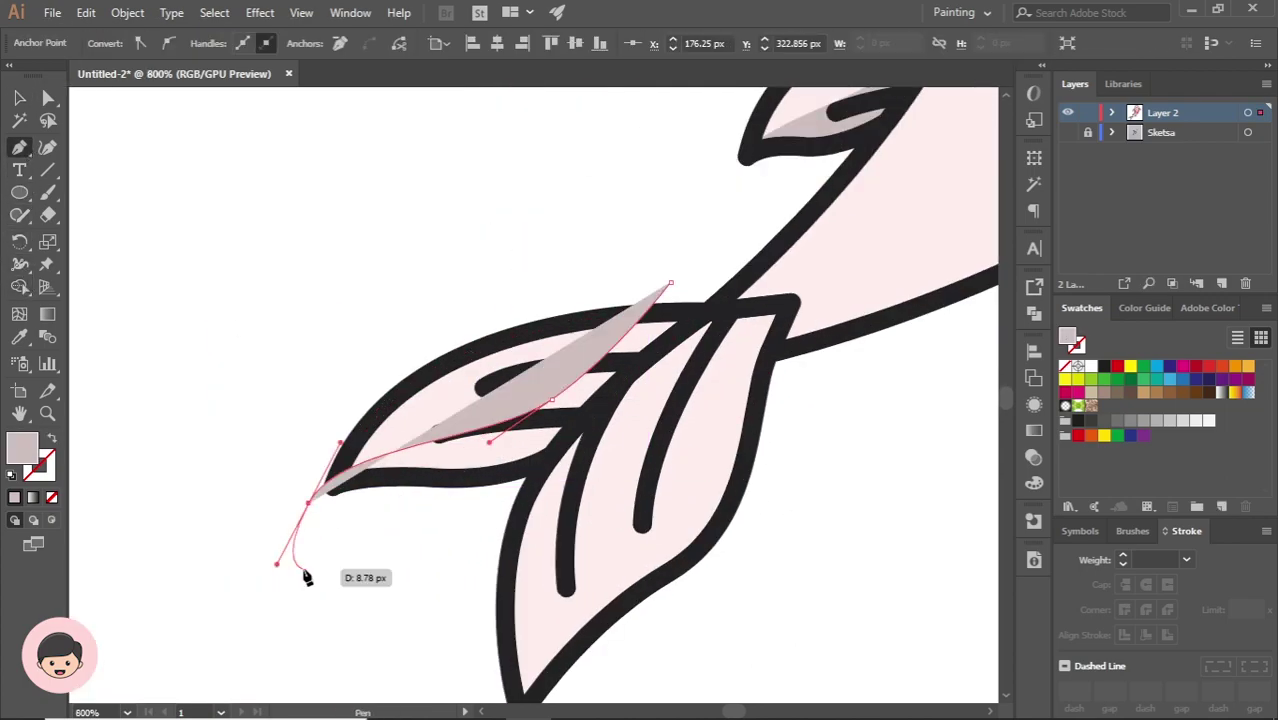
click(322, 573)
click(596, 487)
click(713, 362)
click(725, 258)
click(670, 282)
Trim the left tail lobe's shadow to the lobe with the Shape Builder and send it with the lobe's fill to the back
key(v)
click(20, 288)
alt+click(440, 512)
shift+click(388, 430)
right_click(386, 436)
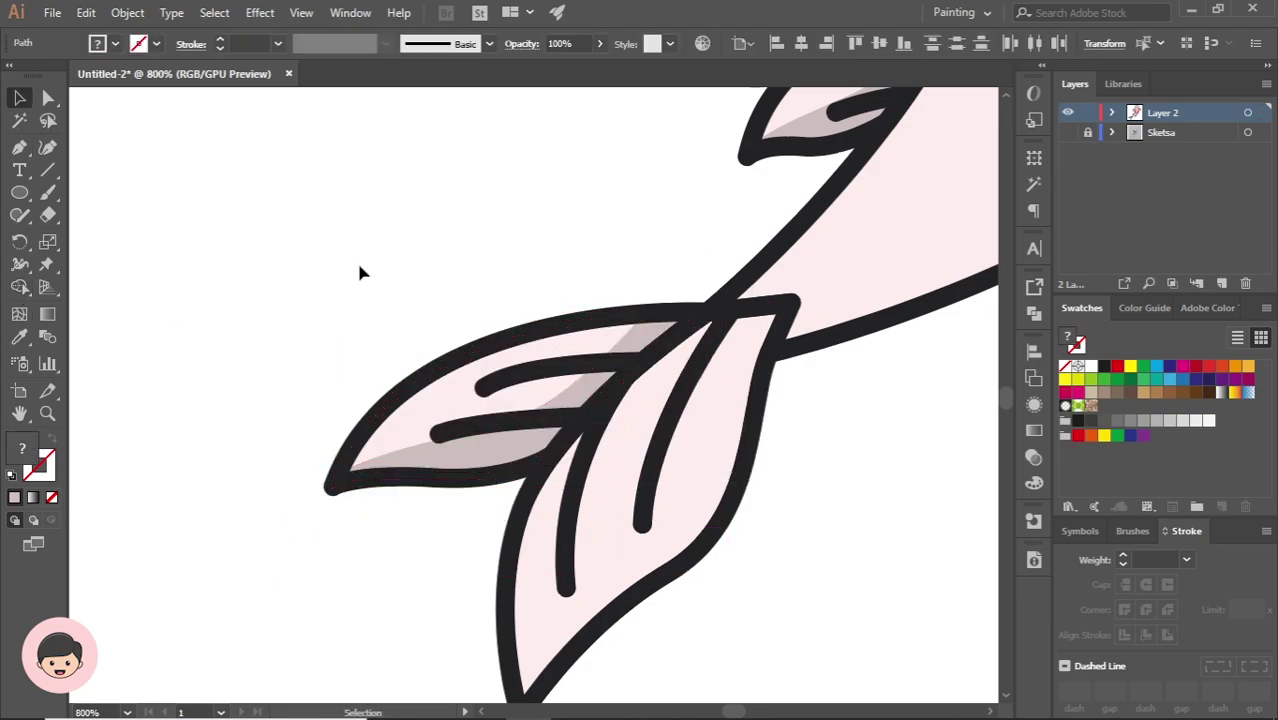
click(357, 252)
Draw a closed shadow outline with the Pen tool along the koi's left body side, from beside the front fin down towards the tail
scroll(360, 257, down, 3)
click(20, 148)
scroll(642, 182, up, 3)
click(637, 172)
key(ctrl+z)
click(20, 148)
click(638, 178)
scroll(610, 260, down, 2)
drag(590, 277, 588, 371)
scroll(587, 307, down, 2)
scroll(490, 585, down, 2)
drag(455, 507, 336, 582)
key(ctrl+z)
drag(536, 427, 502, 485)
click(428, 540)
click(395, 368)
scroll(556, 280, up, 4)
click(562, 281)
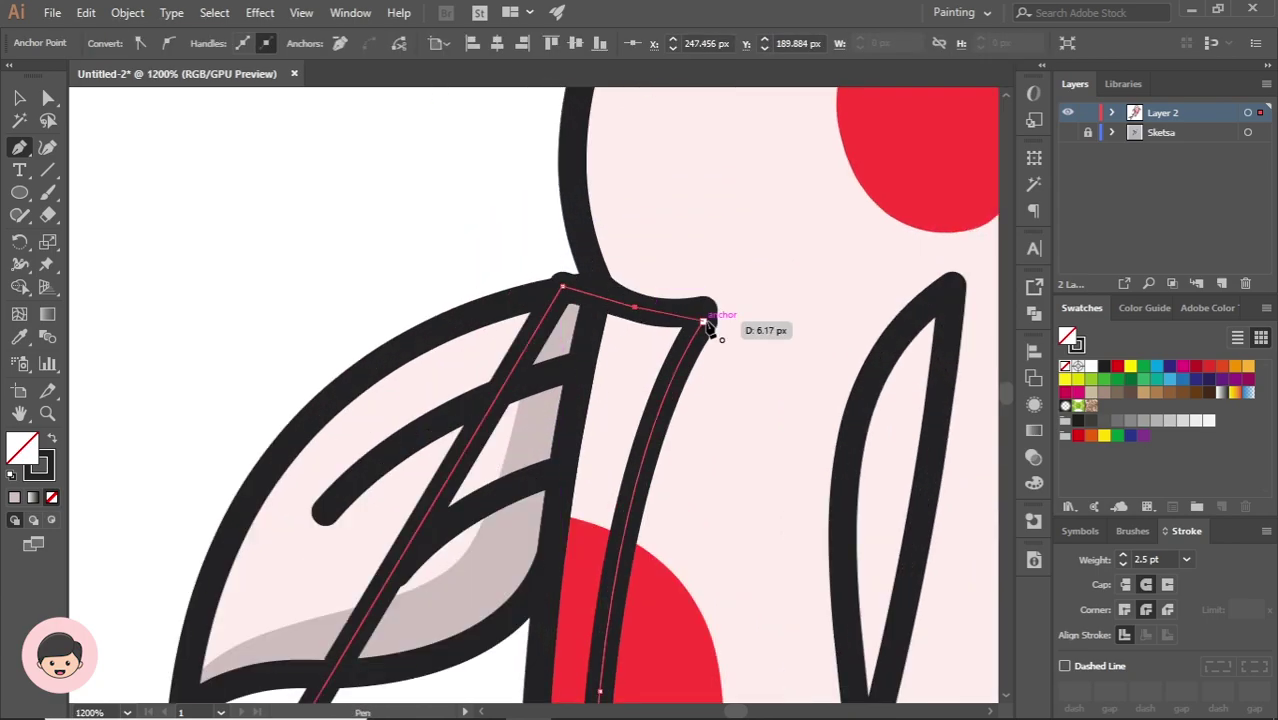
click(705, 322)
Trim the left-side body shadow to the body and split it at the red spot with the Shape Builder
click(20, 98)
shift+click(630, 380)
click(20, 287)
click(571, 470)
shift+click(592, 465)
click(20, 287)
click(575, 345)
scroll(560, 430, down, 2)
click(530, 533)
Colour the body shadow greyish pink and its part over the left red spot darker red DB2A2A
click(20, 98)
shift+click(585, 277)
click(549, 399)
key(i)
click(587, 400)
double_click(22, 448)
click(214, 98)
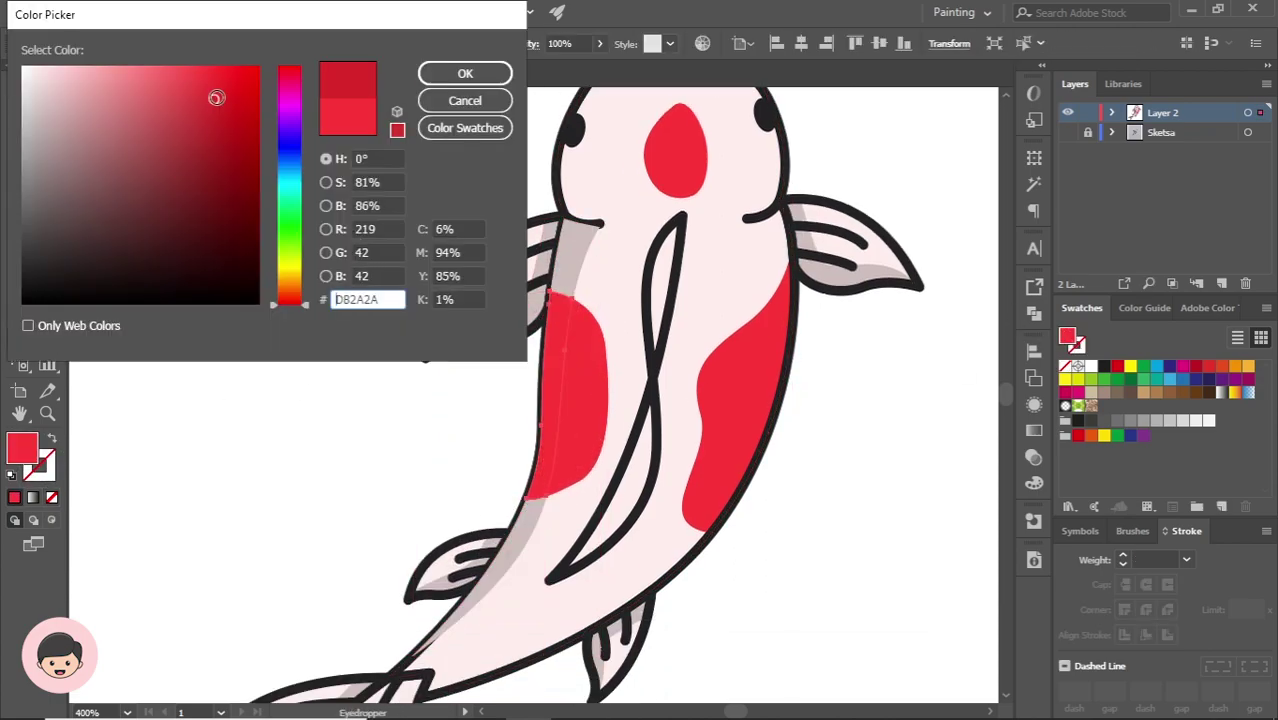
click(465, 72)
Send the left-side body shadow pieces and the coloured body shapes behind the black outlines
key(v)
shift+click(574, 253)
shift+click(577, 510)
right_click(582, 520)
click(864, 485)
click(862, 478)
Draw a closed shadow outline with the Pen tool along the koi's right body side, from beside the front fin down past the red spot
scroll(762, 460, down, 2)
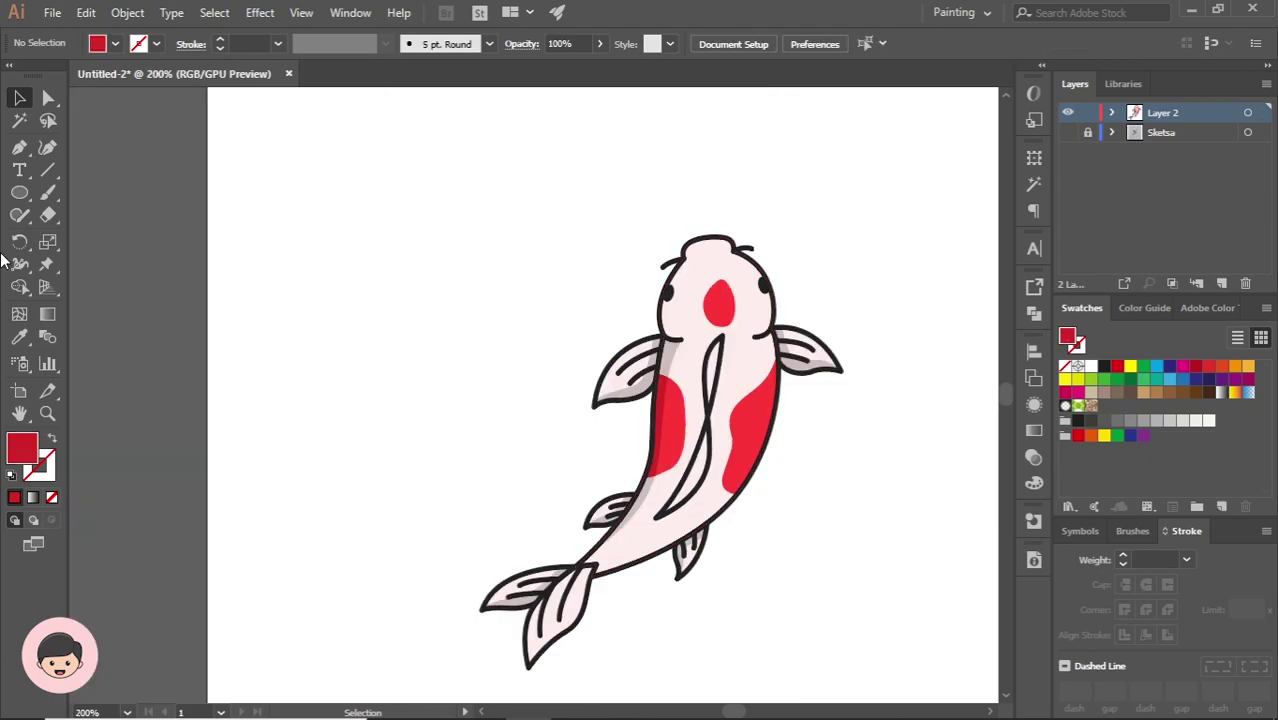
click(20, 147)
scroll(806, 380, up, 4)
ctrl+click(594, 216)
ctrl+click(735, 395)
click(595, 218)
scroll(610, 250, down, 1)
drag(648, 348, 634, 482)
scroll(628, 505, down, 3)
click(706, 328)
drag(564, 459, 513, 479)
click(747, 500)
scroll(785, 130, up, 3)
click(734, 108)
click(619, 188)
Trim the right-side body shadow to the body and split it at the right red spot with the Shape Builder
scroll(655, 212, down, 2)
click(20, 98)
shift+click(510, 250)
click(650, 408)
click(19, 287)
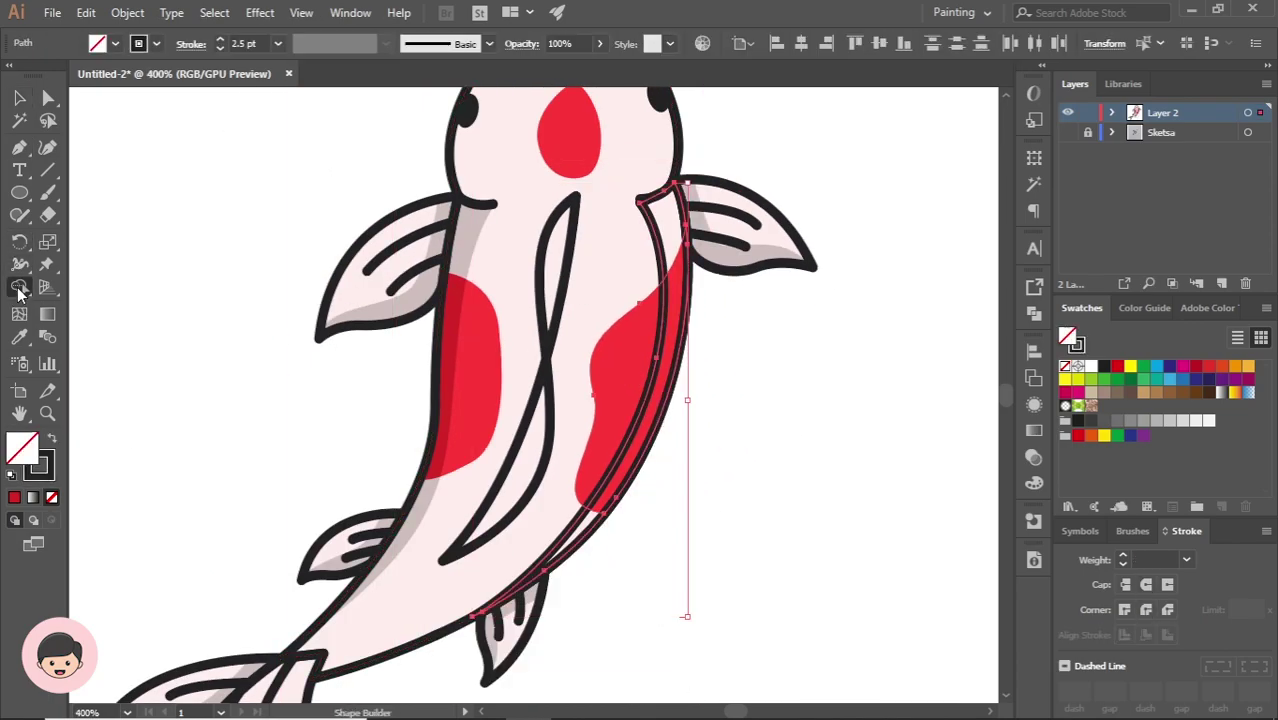
scroll(590, 415, down, 3)
key(v)
click(592, 400)
scroll(640, 330, up, 2)
click(705, 245)
Colour the upper right-side shadow greyish pink and its part over the red spot darker red, sampling both colours from the left-side shadow
click(657, 200)
key(i)
click(471, 209)
key(v)
click(676, 272)
key(i)
click(456, 290)
key(v)
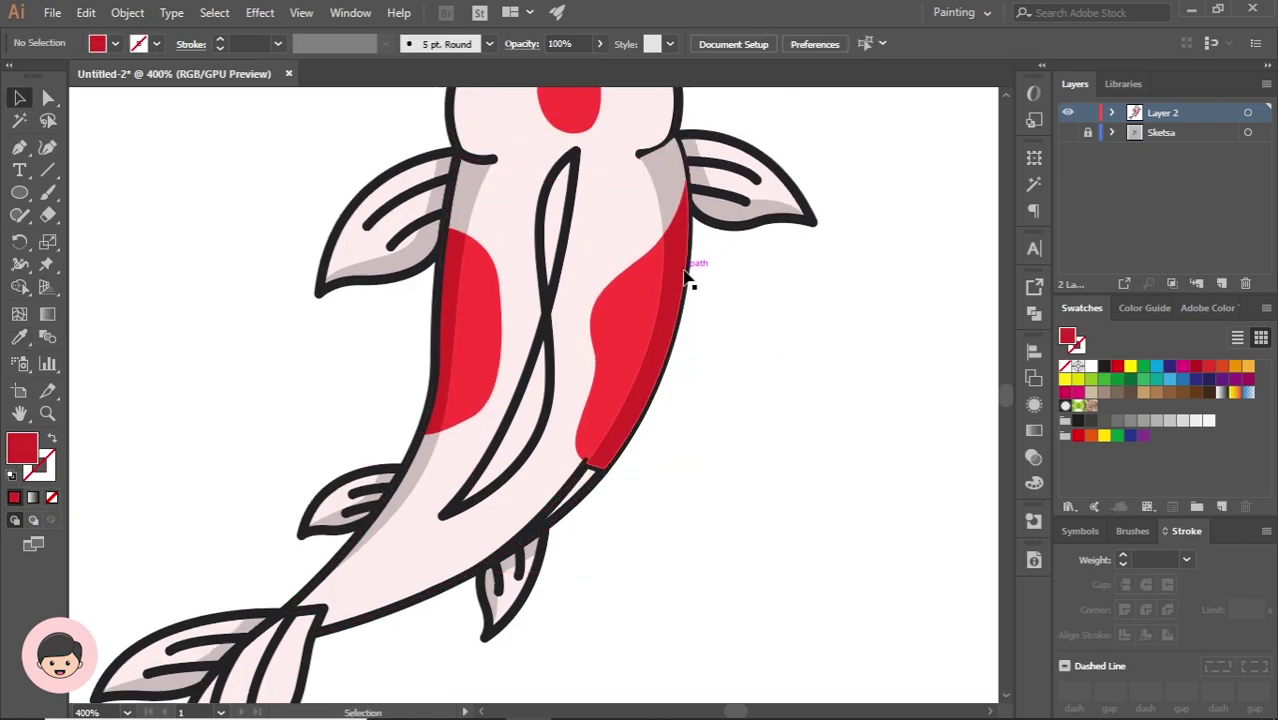
Colour the right-side shadow piece below the red spot greyish pink, sampled from the left-side body shadow
click(678, 284)
shift+click(670, 200)
shift+click(645, 292)
click(572, 490)
key(i)
click(400, 480)
key(v)
Send the right-side body shadow pieces and the coloured body shapes behind the black outlines
shift+click(628, 391)
scroll(622, 402, down, 2)
right_click(652, 440)
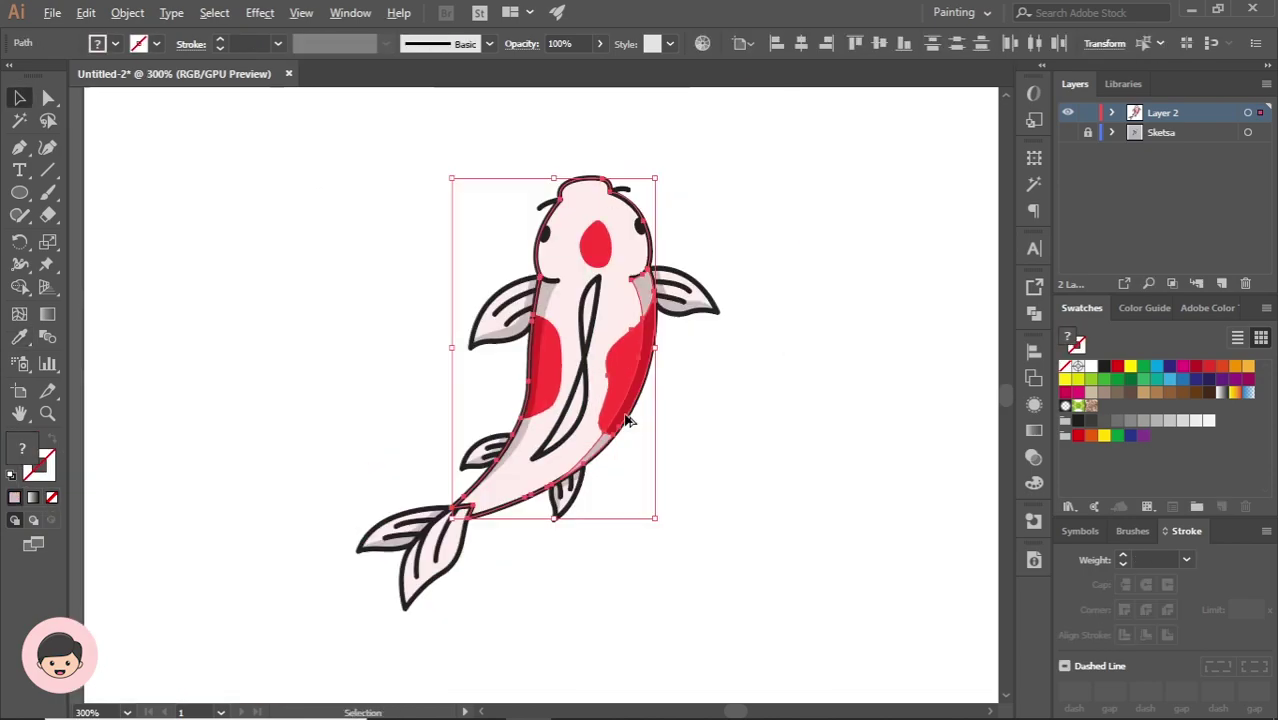
click(905, 404)
click(789, 412)
click(788, 414)
key(ctrl+minus)
key(ctrl+minus)
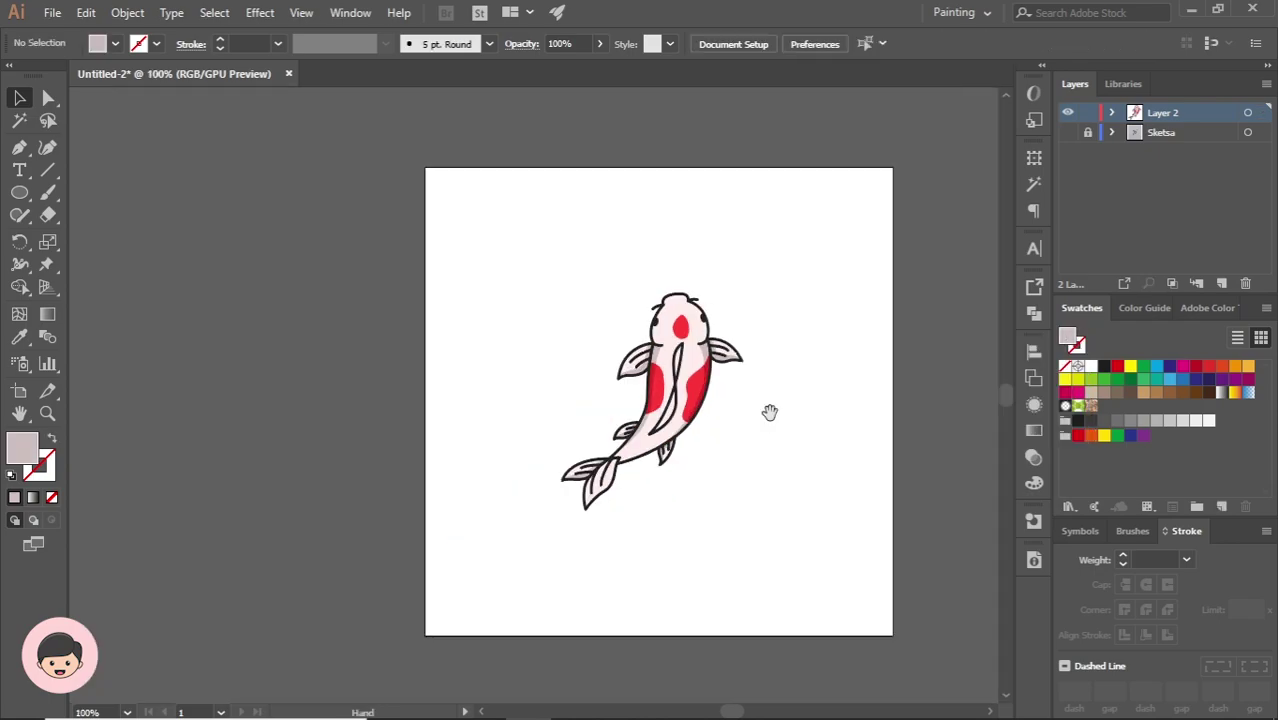
drag(770, 413, 660, 420)
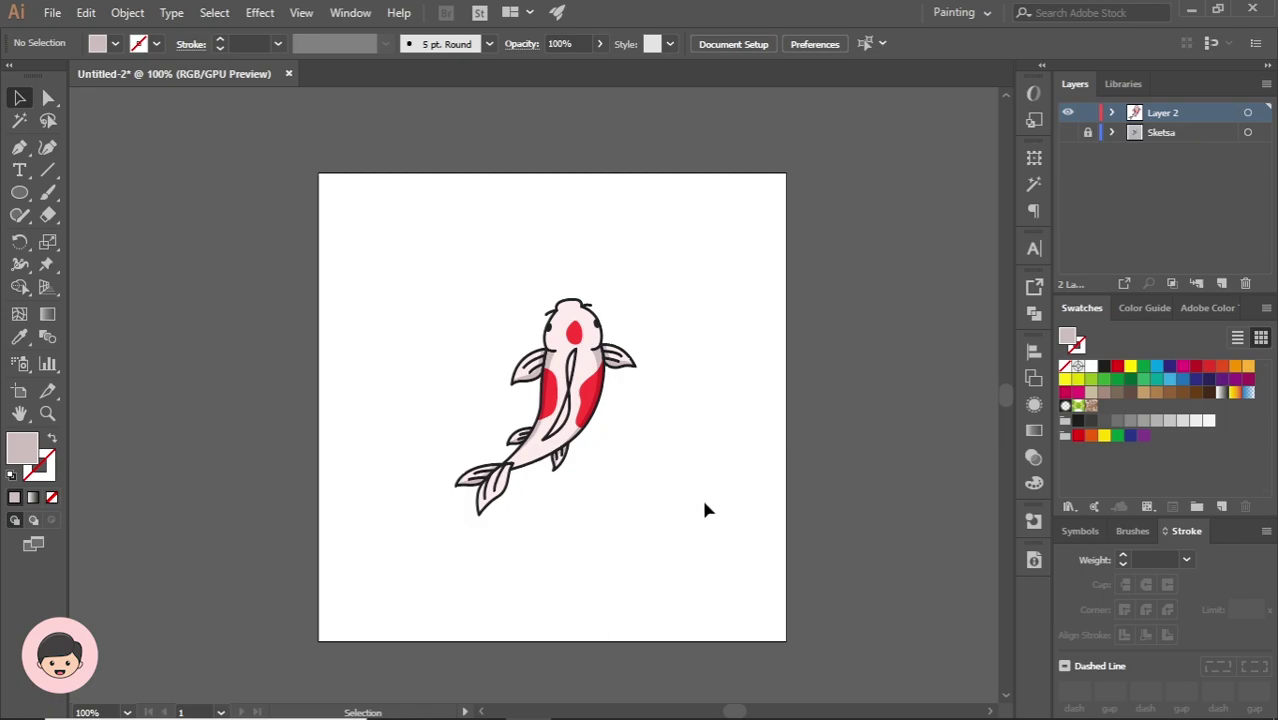
scroll(620, 493, up, 2)
drag(688, 453, 691, 467)
scroll(686, 476, down, 2)
key(alt+Tab)
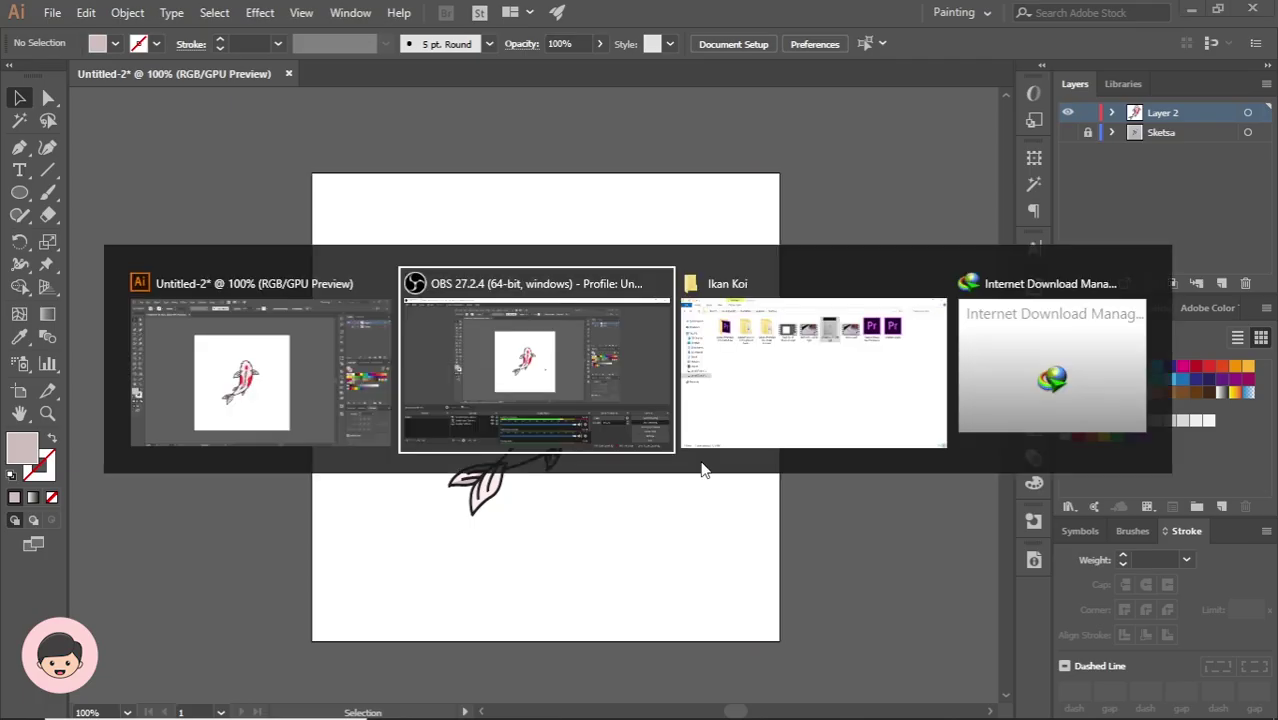